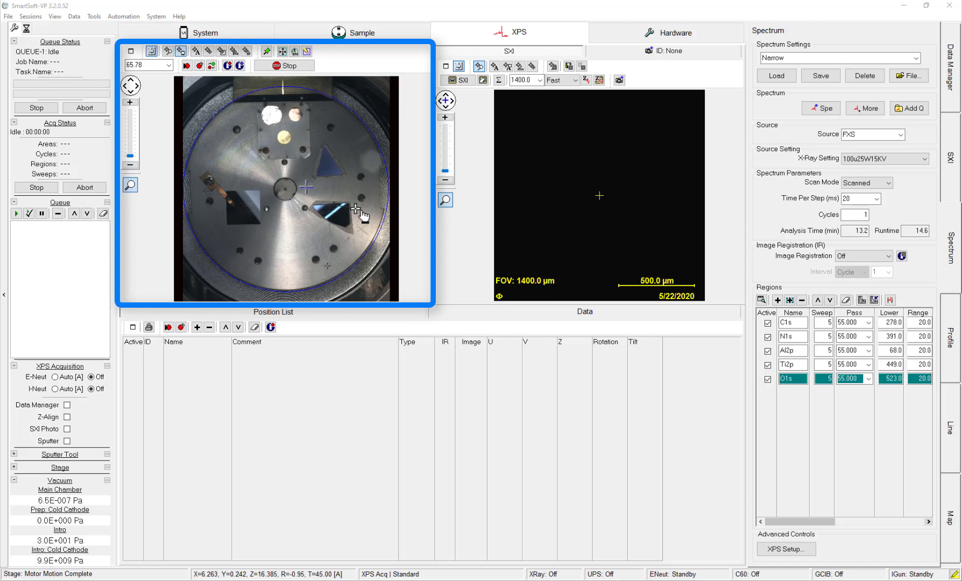
# Add two analysis positions on the stage photo, one on the lower triangular sample and one on the upper triangular sample
pyautogui.click(246, 52)
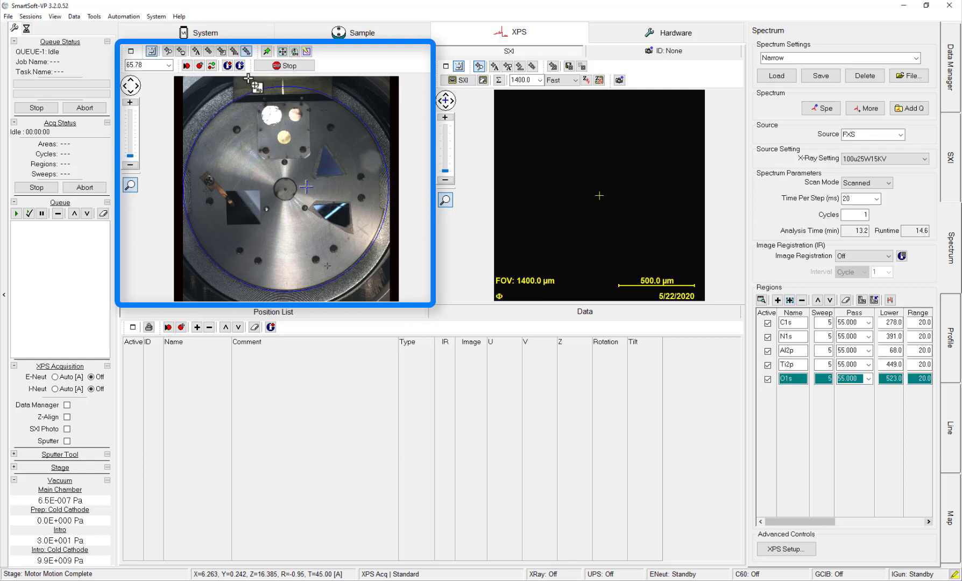
pyautogui.click(340, 218)
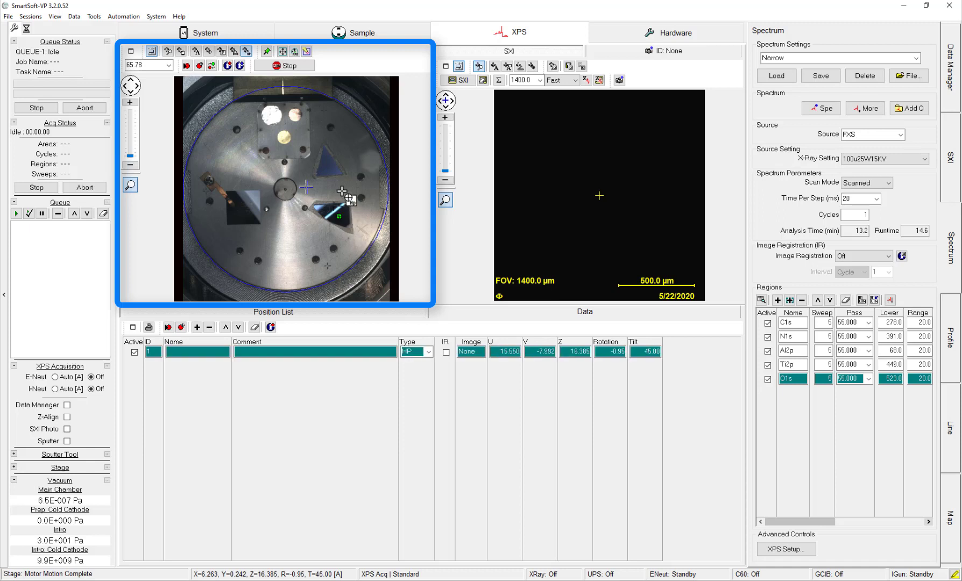
pyautogui.click(327, 165)
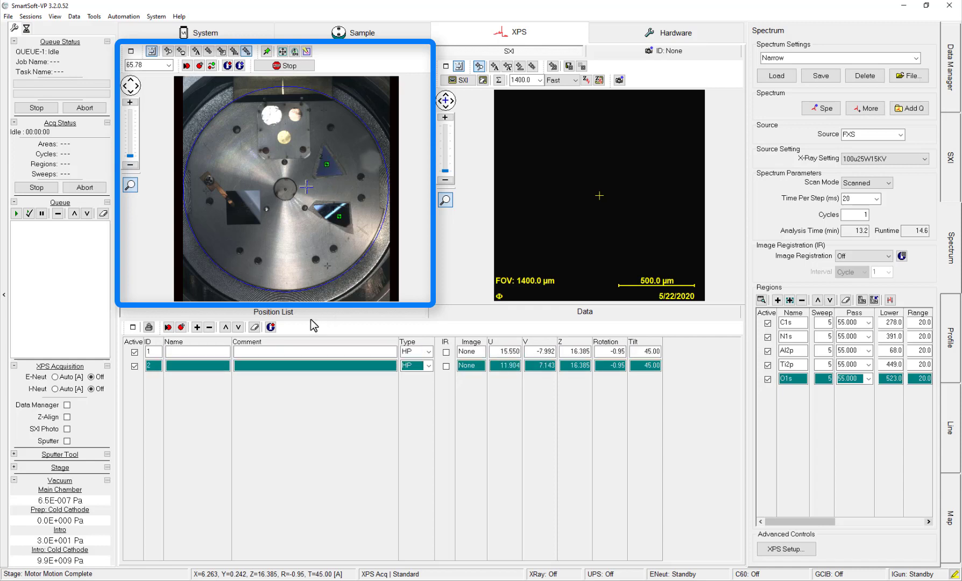
# Name position 1 PMMA and position 2 SiO2 in the position list
pyautogui.click(199, 348)
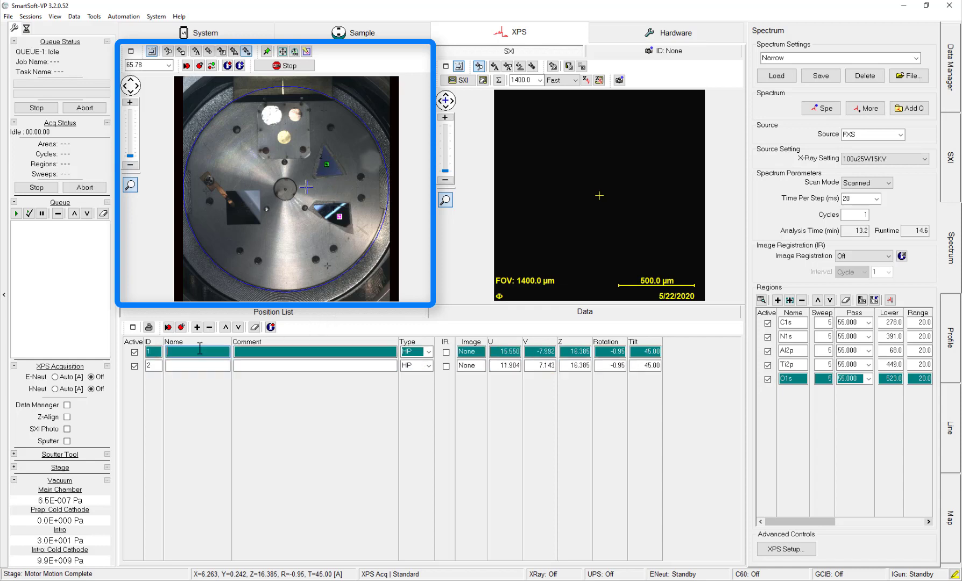
pyautogui.write('PMMA')
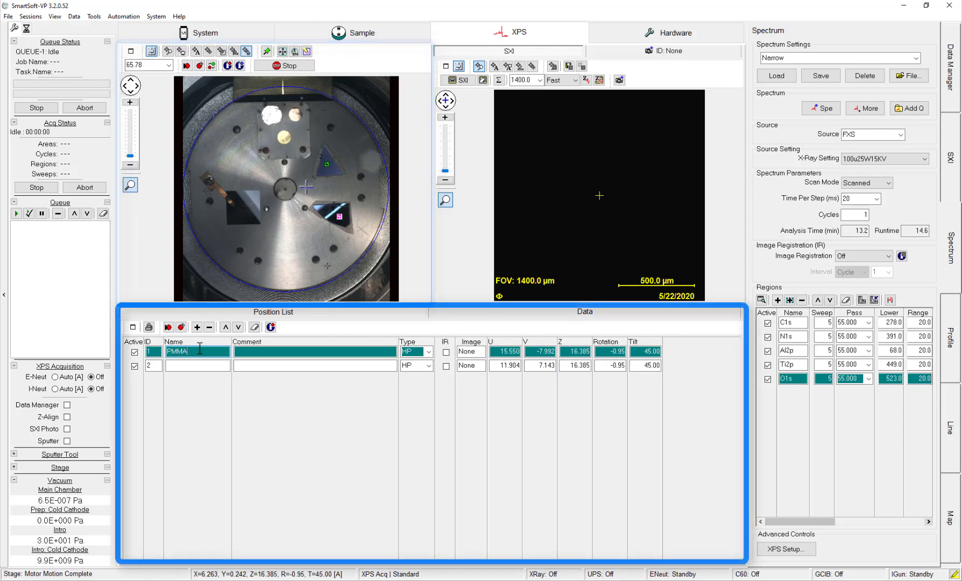
pyautogui.click(190, 366)
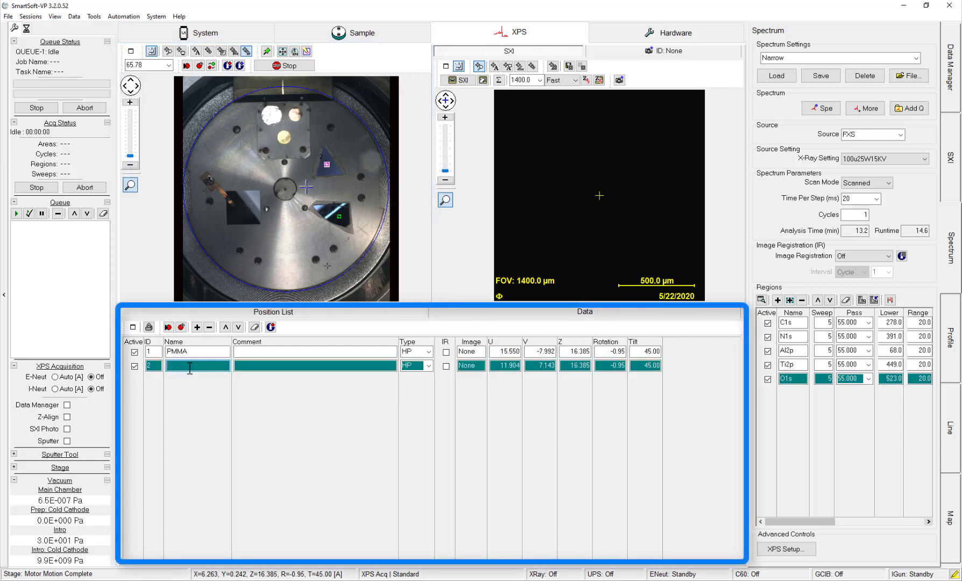
pyautogui.write('SiO2')
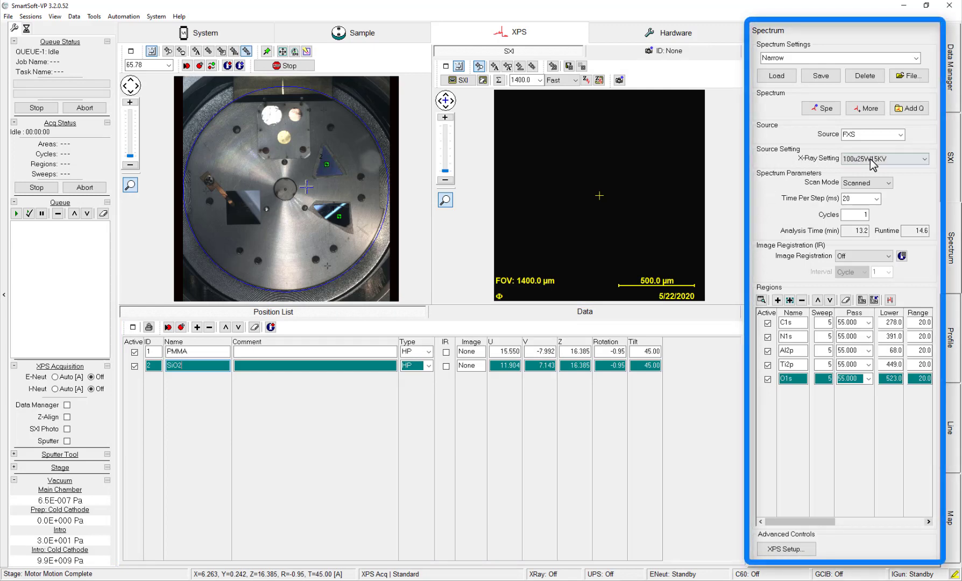
pyautogui.click(925, 159)
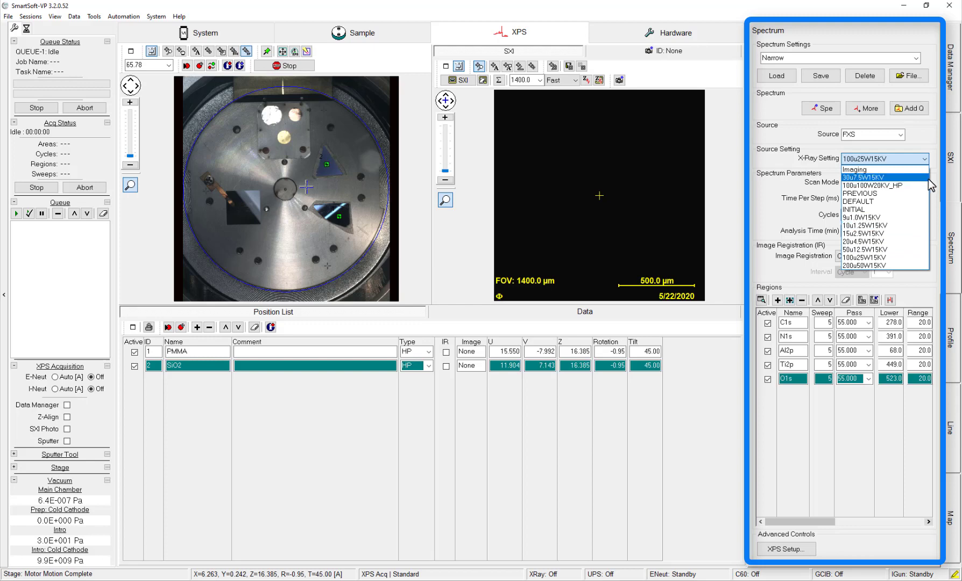
pyautogui.click(936, 161)
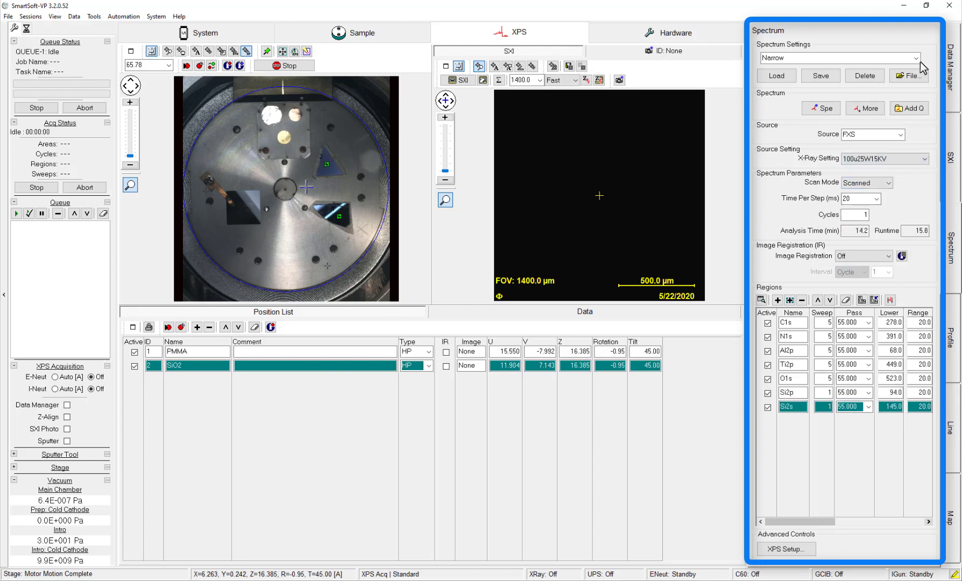
# Load the SURVEY-HP_0-1300eV spectrum setting
pyautogui.click(916, 58)
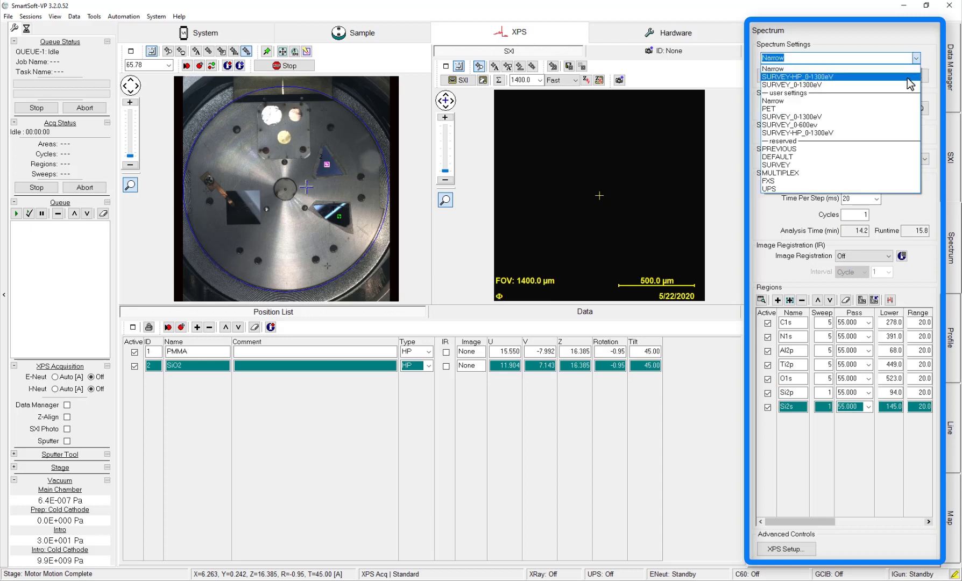
pyautogui.click(908, 77)
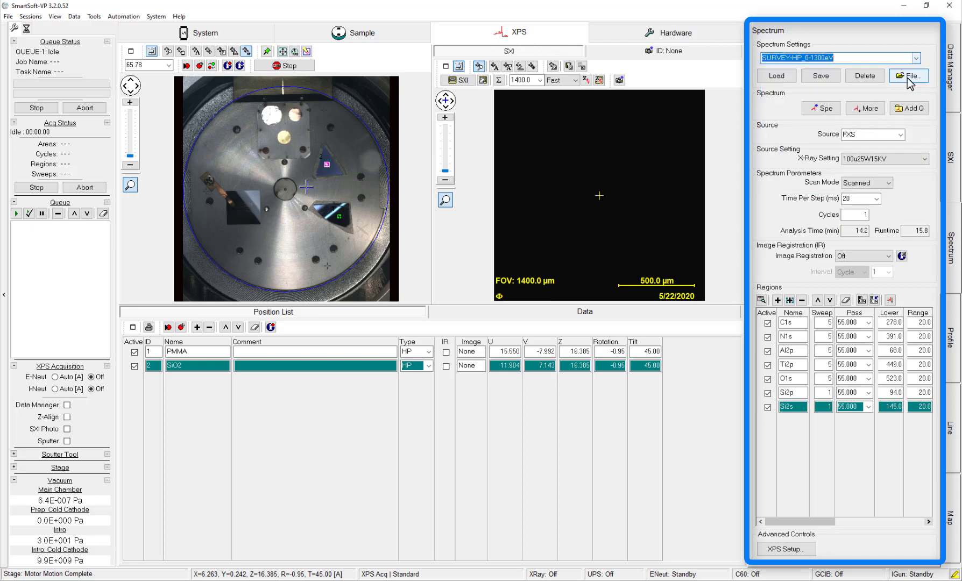
pyautogui.click(782, 76)
pyautogui.click(495, 320)
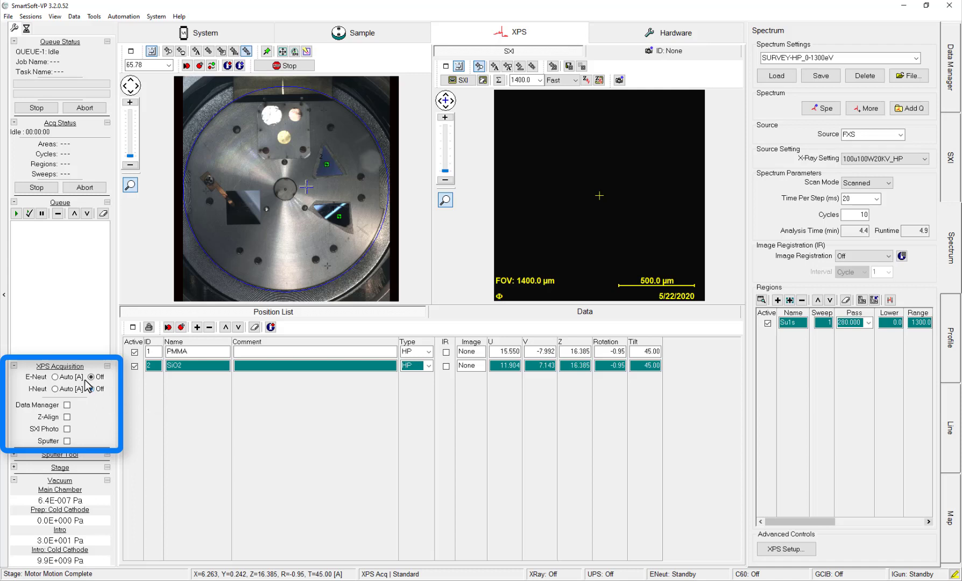
# Set both the electron and ion neutralizers to Auto and enable Z-Align and SXI Photo for the XPS acquisition
pyautogui.click(55, 377)
pyautogui.click(55, 389)
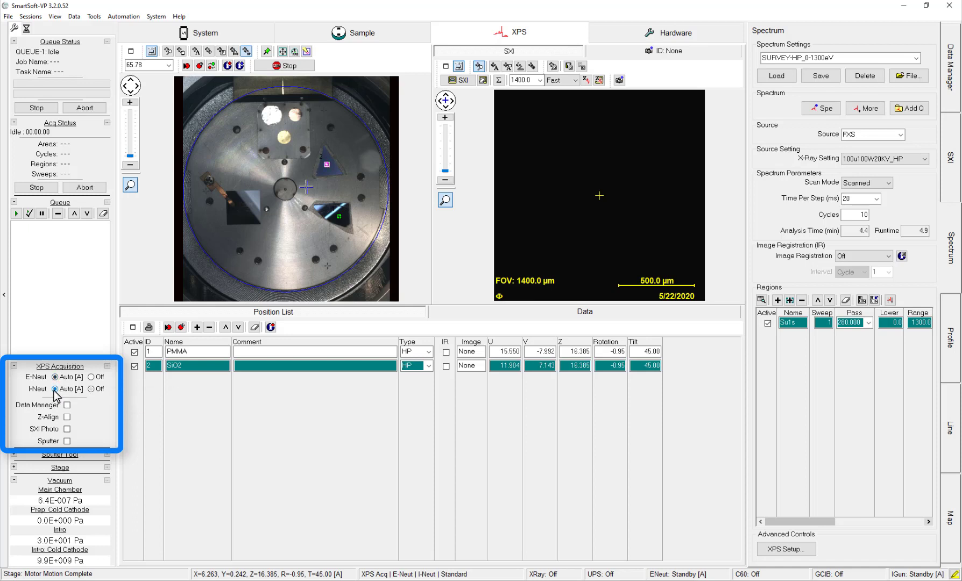
pyautogui.click(67, 418)
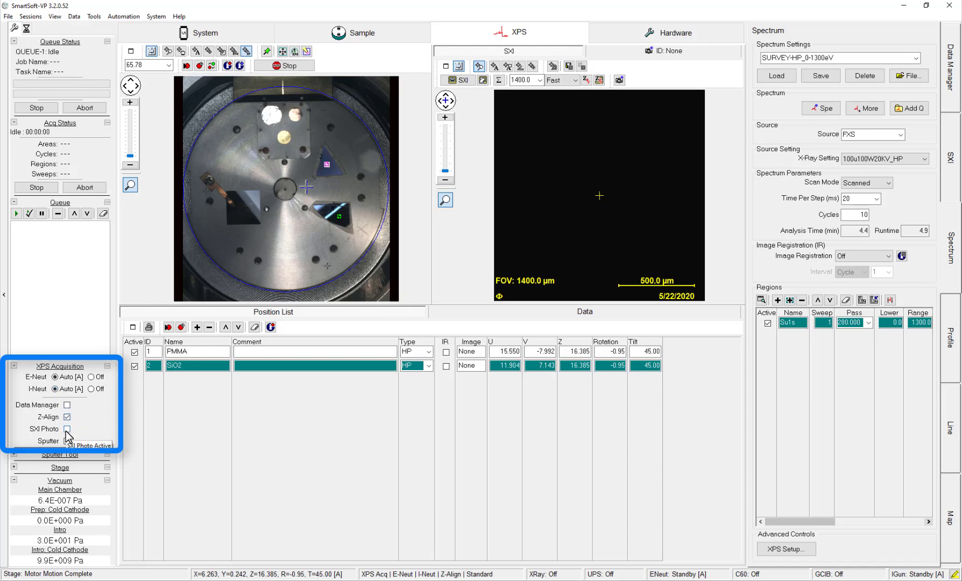
pyautogui.click(67, 429)
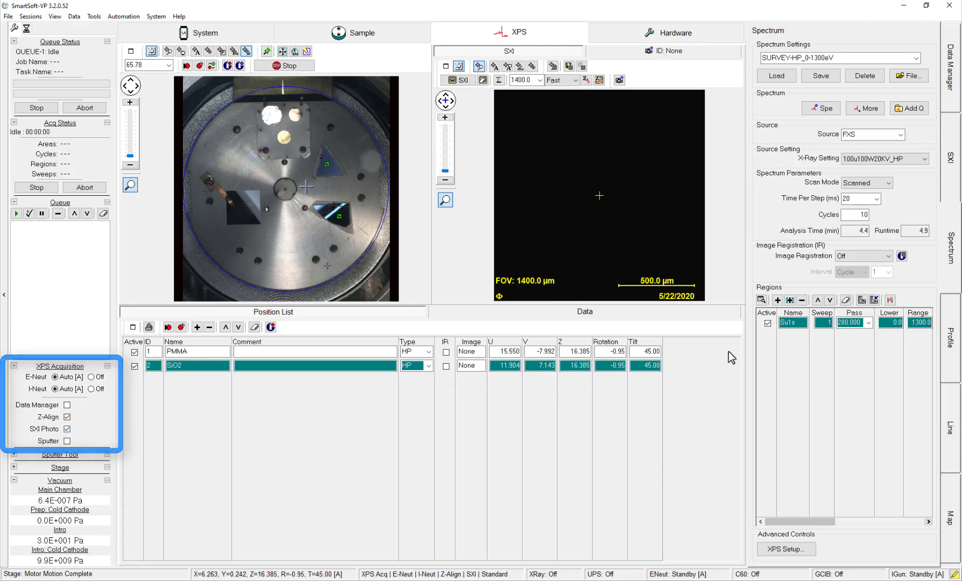
# Deactivate the SiO2 position and add a survey acquisition for PMMA alone to the queue
pyautogui.click(915, 112)
pyautogui.click(918, 114)
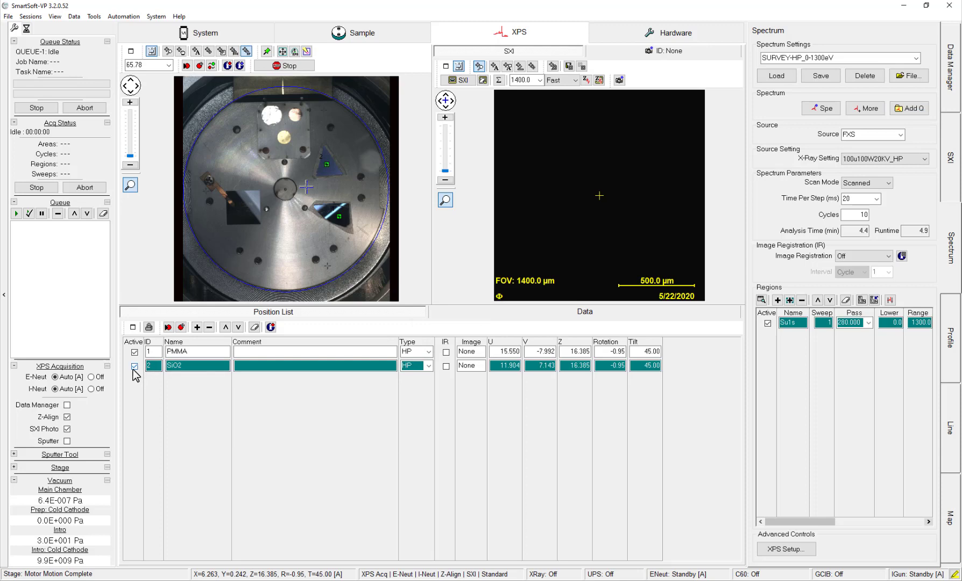
pyautogui.click(134, 366)
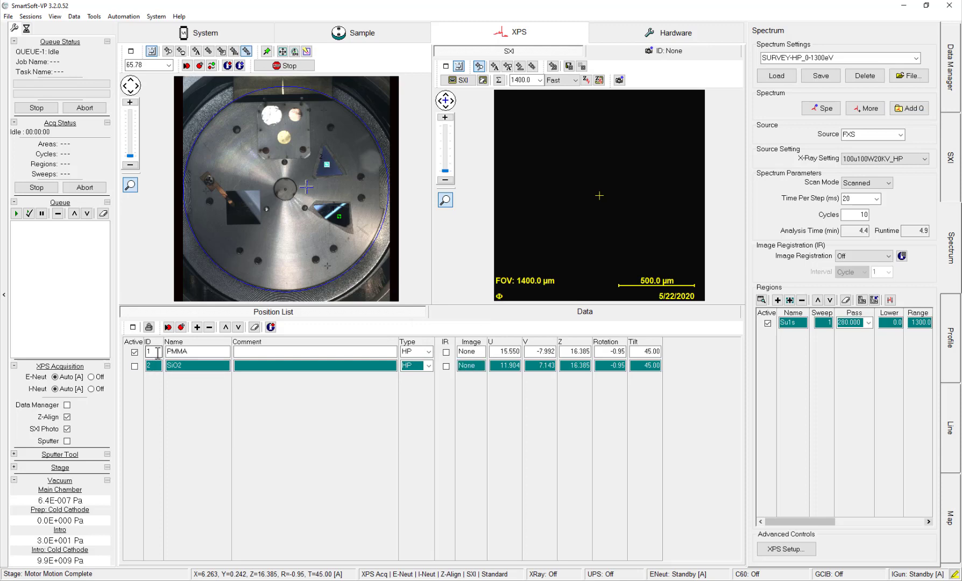
pyautogui.click(904, 107)
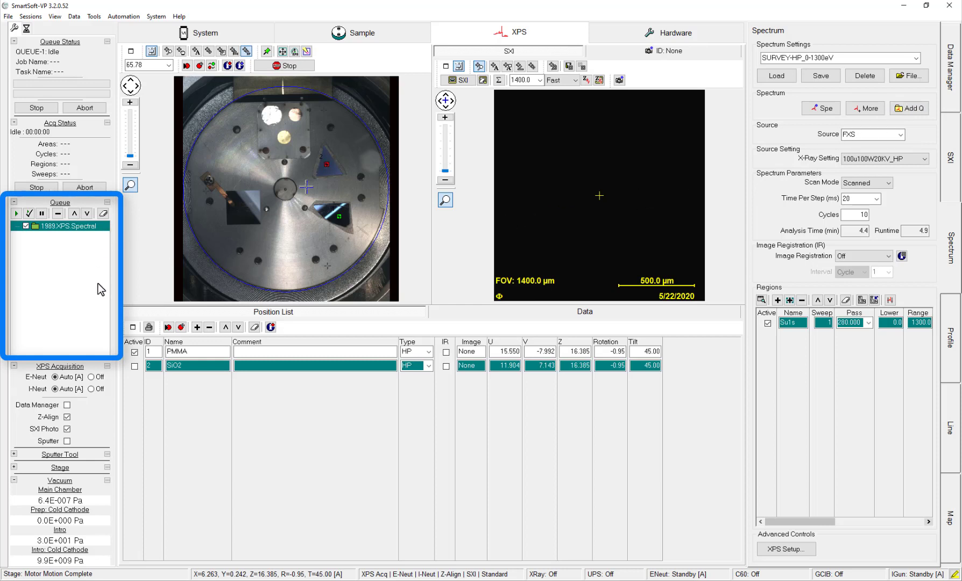
# Deactivate the PMMA position, activate SiO2, and add its survey acquisition to the queue
pyautogui.click(135, 352)
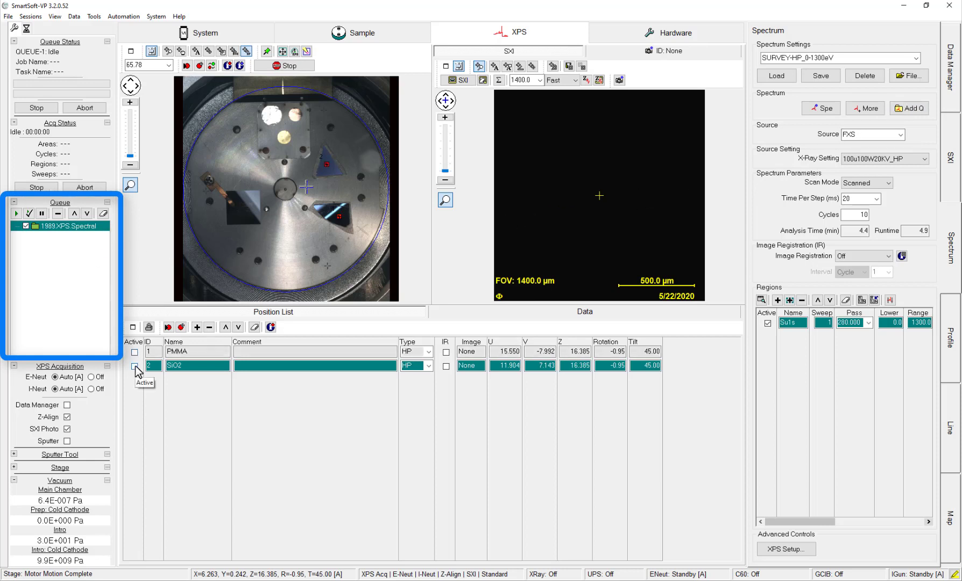
pyautogui.click(134, 367)
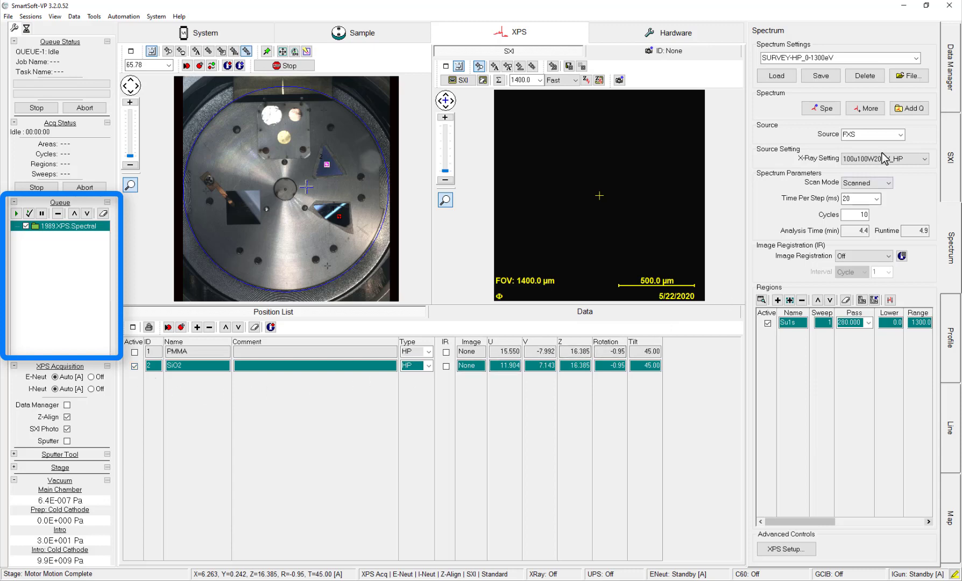
pyautogui.click(914, 108)
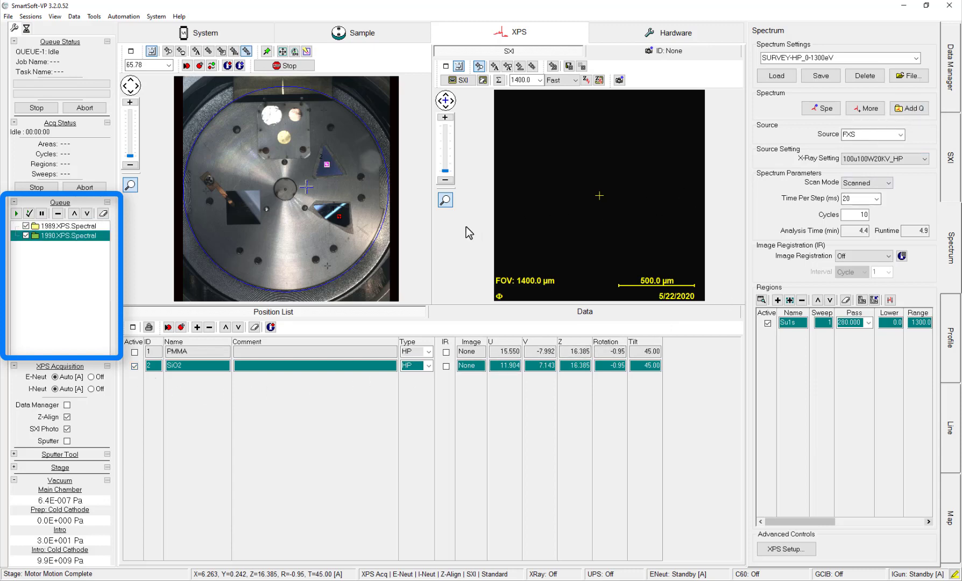
# Open the Queue Editor and examine the first task's sub-tasks and its position list settings
pyautogui.click(110, 203)
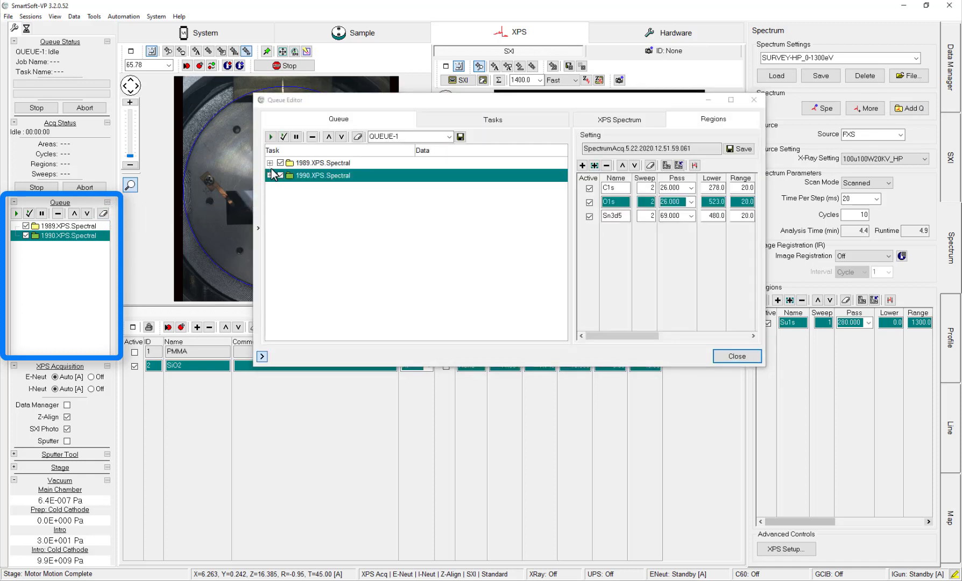
pyautogui.click(270, 163)
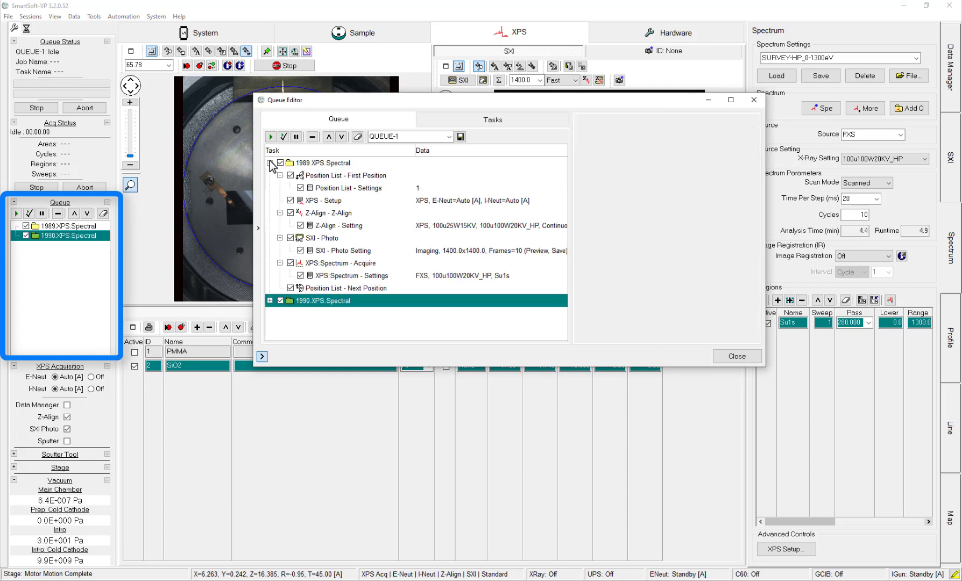
pyautogui.click(422, 188)
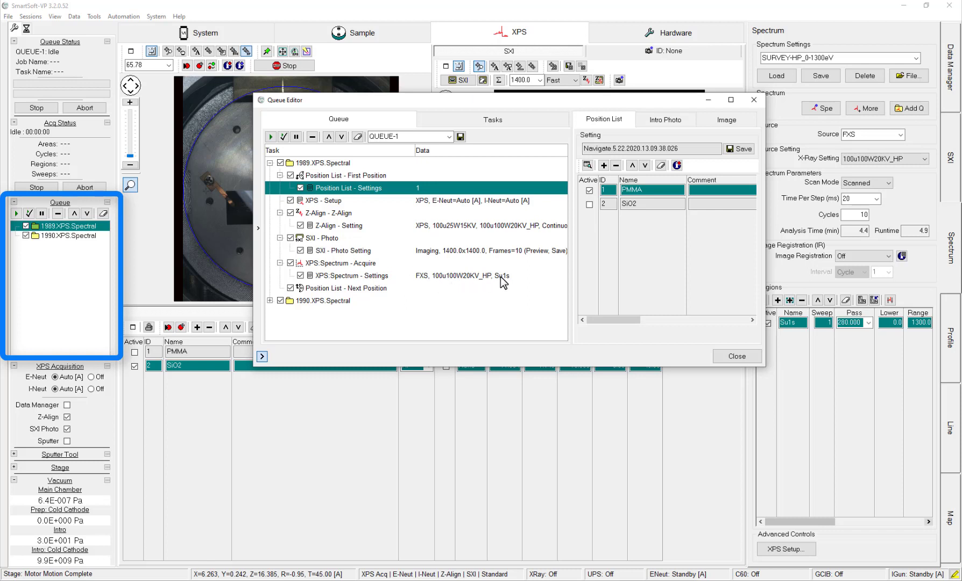
# Rename the first queued spectral task as PMMA survey
pyautogui.click(332, 165)
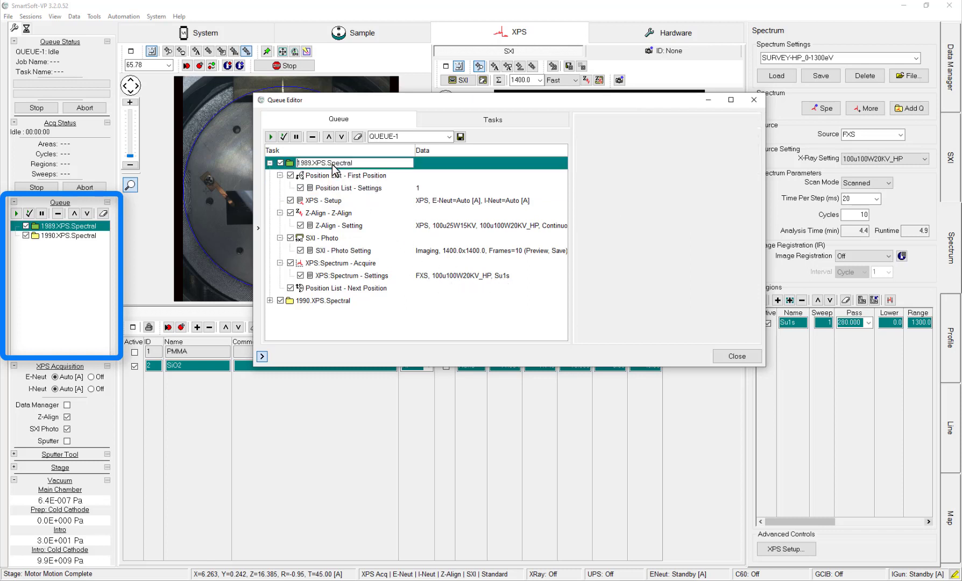
pyautogui.moveTo(356, 163); pyautogui.dragTo(291, 173)
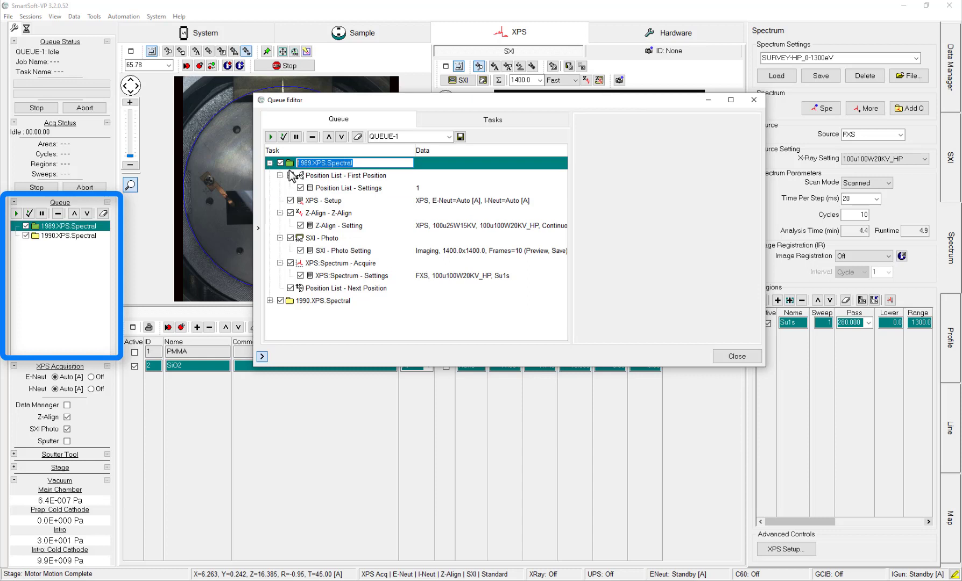
pyautogui.write('PMMA survey')
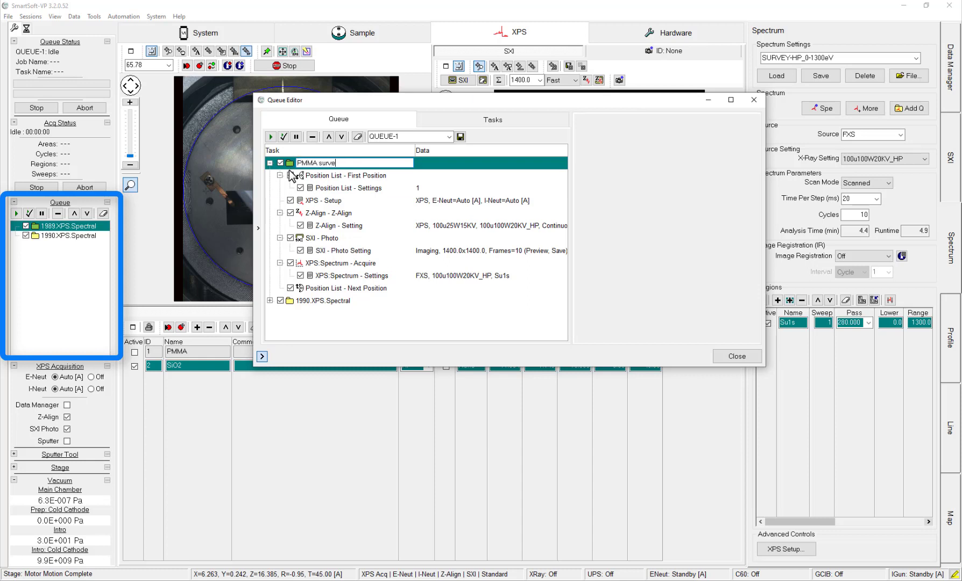
# Rename the second queued spectral task as SiO2 survey
pyautogui.click(324, 301)
pyautogui.moveTo(347, 305); pyautogui.dragTo(292, 310)
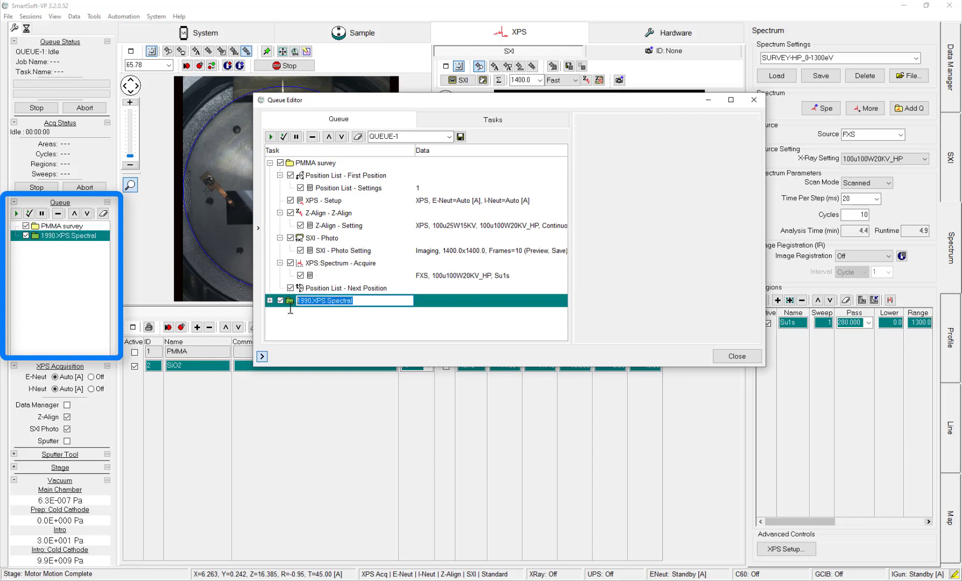
pyautogui.write('SiO2 survey')
pyautogui.press('Return')
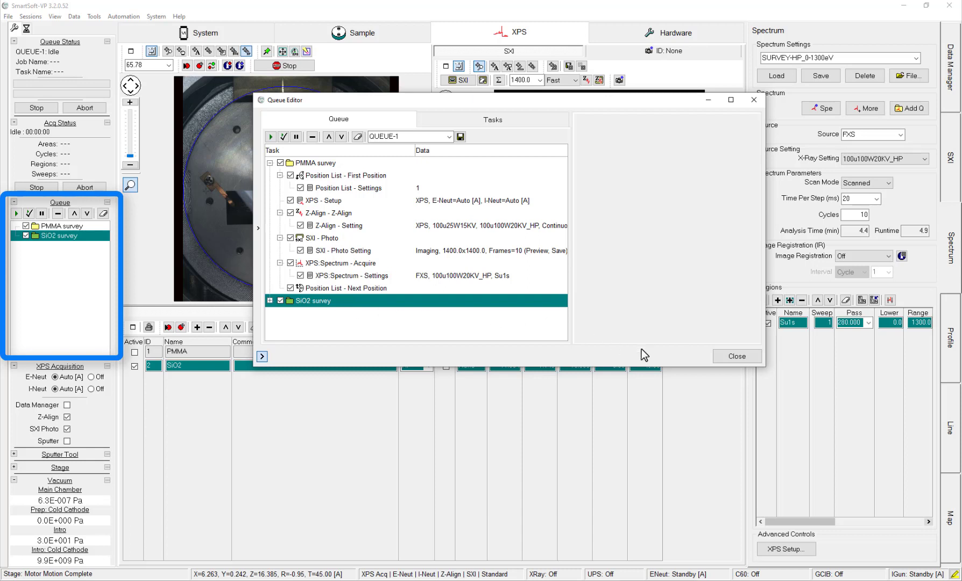
# Validate the queue and close the Queue Editor
pyautogui.click(283, 137)
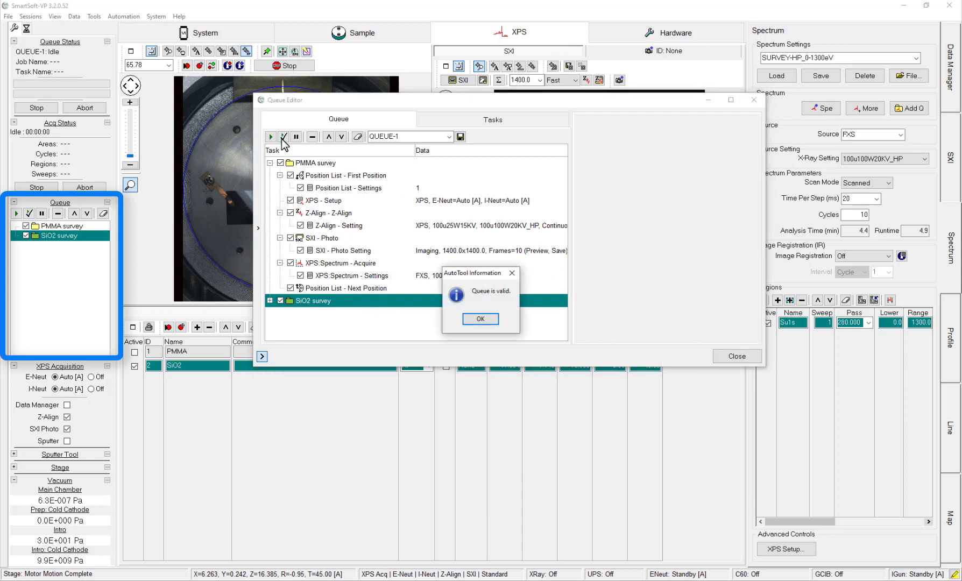
pyautogui.click(469, 321)
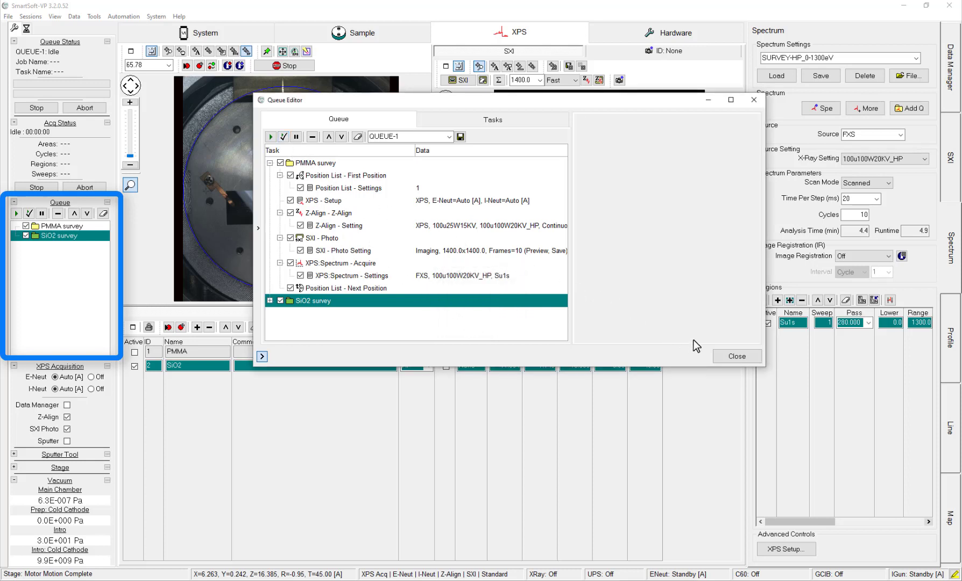
pyautogui.click(737, 356)
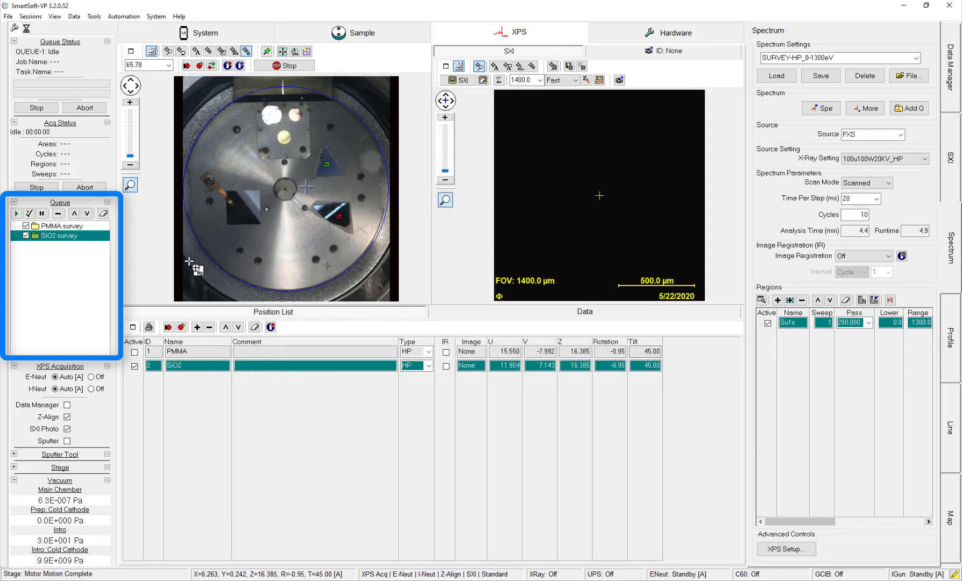
# Run the queue, view the Z-Align graph during the PMMA survey, and close its window
pyautogui.click(17, 213)
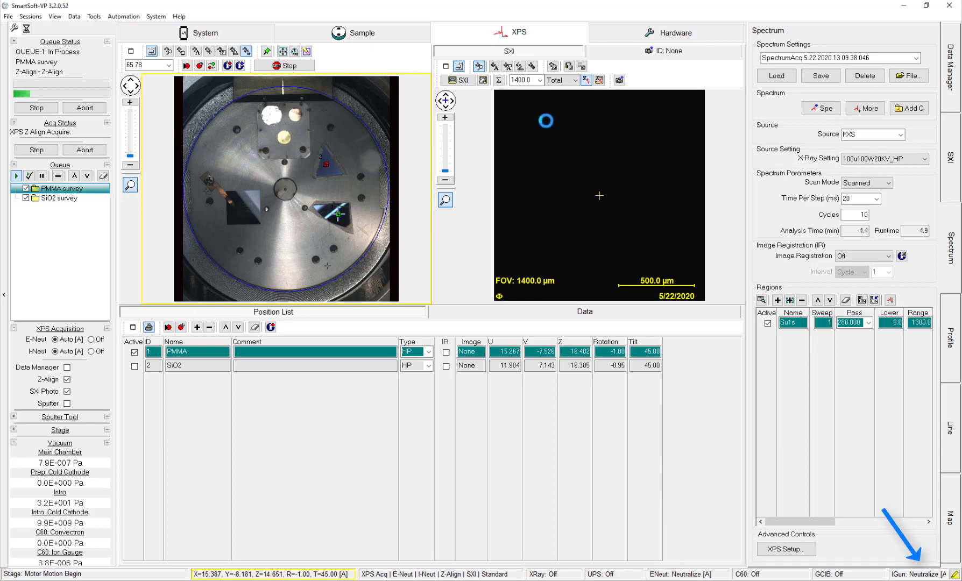
pyautogui.click(587, 79)
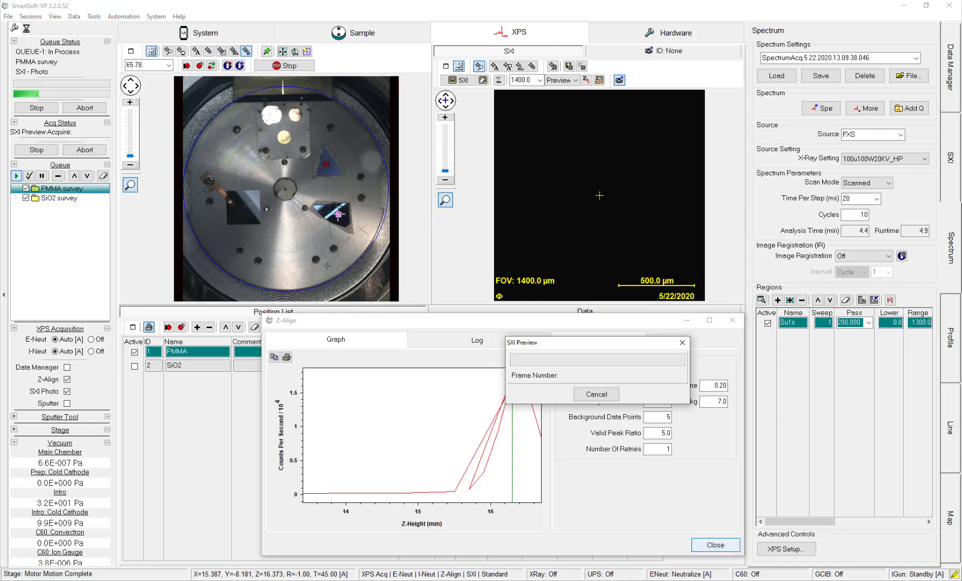
pyautogui.click(715, 545)
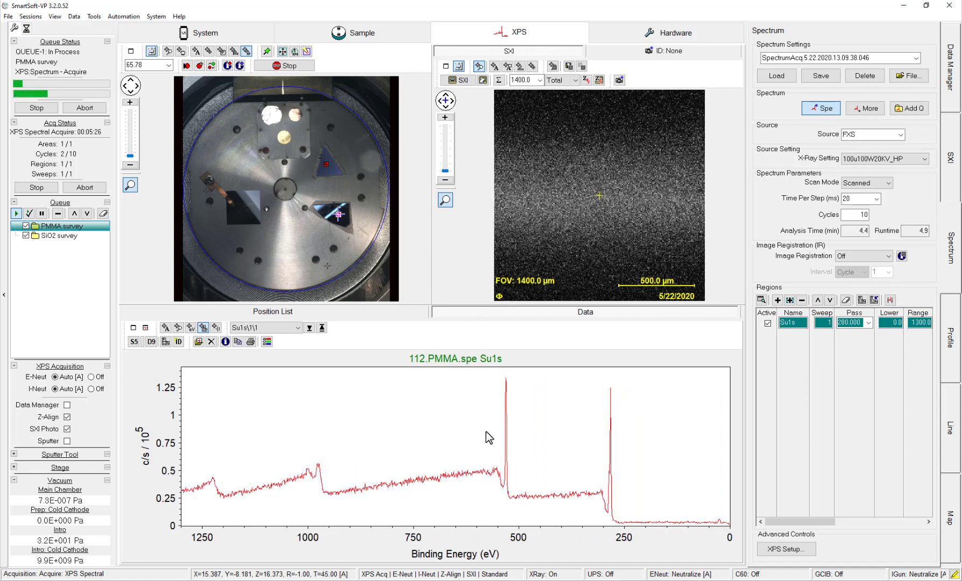
# Identify the peaks in the PMMA survey spectrum and import the elements from the spectral display as acquisition regions
pyautogui.moveTo(499, 438); pyautogui.dragTo(612, 437)
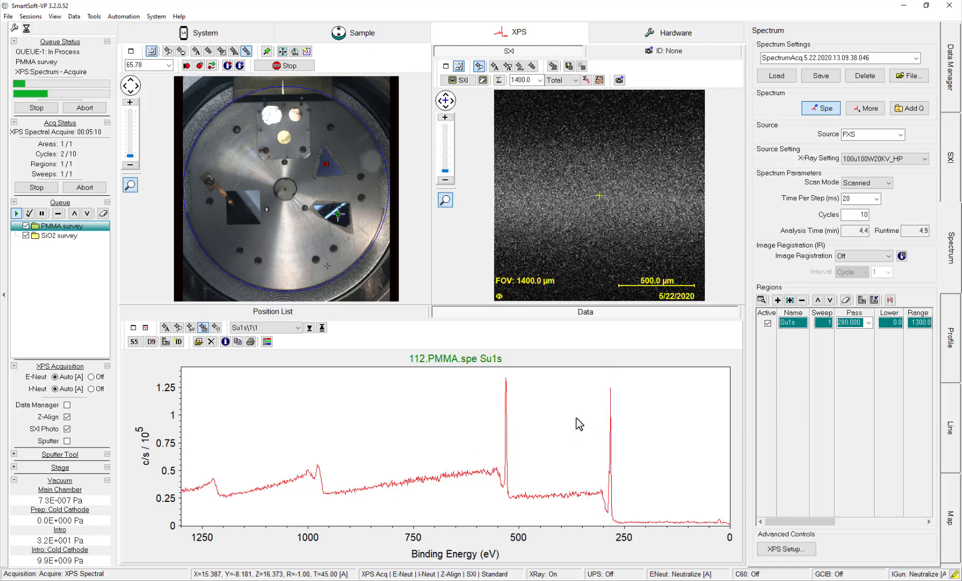
pyautogui.click(179, 342)
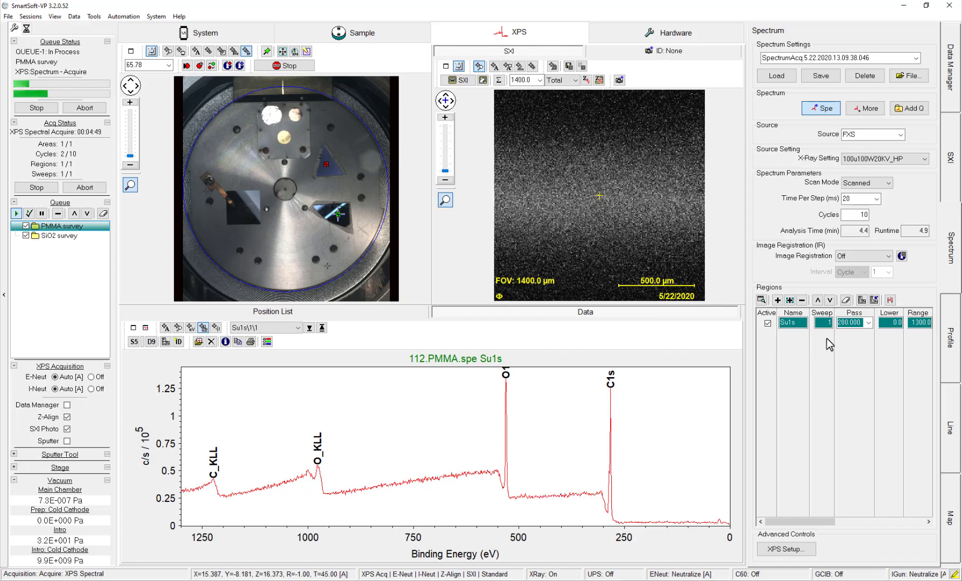
pyautogui.click(875, 301)
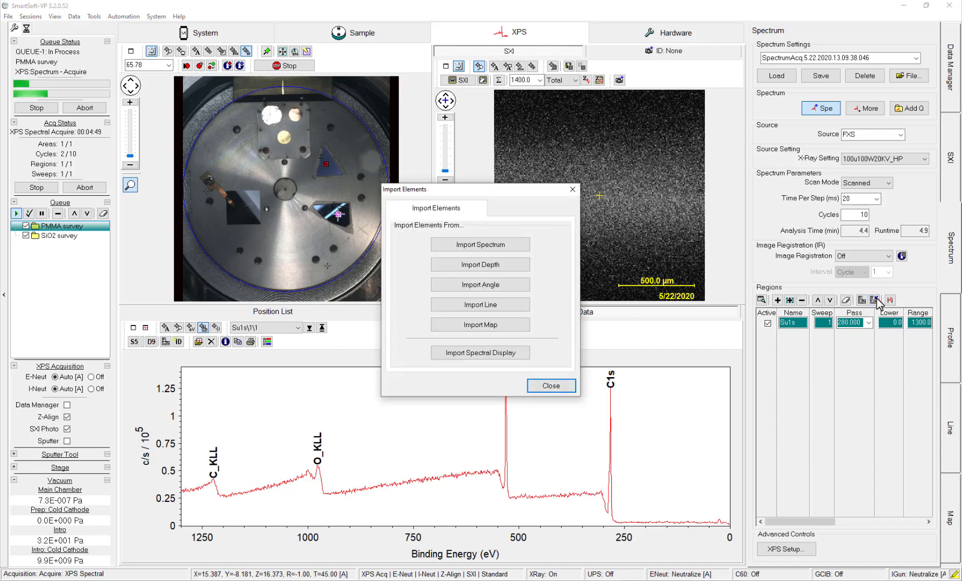
pyautogui.click(522, 354)
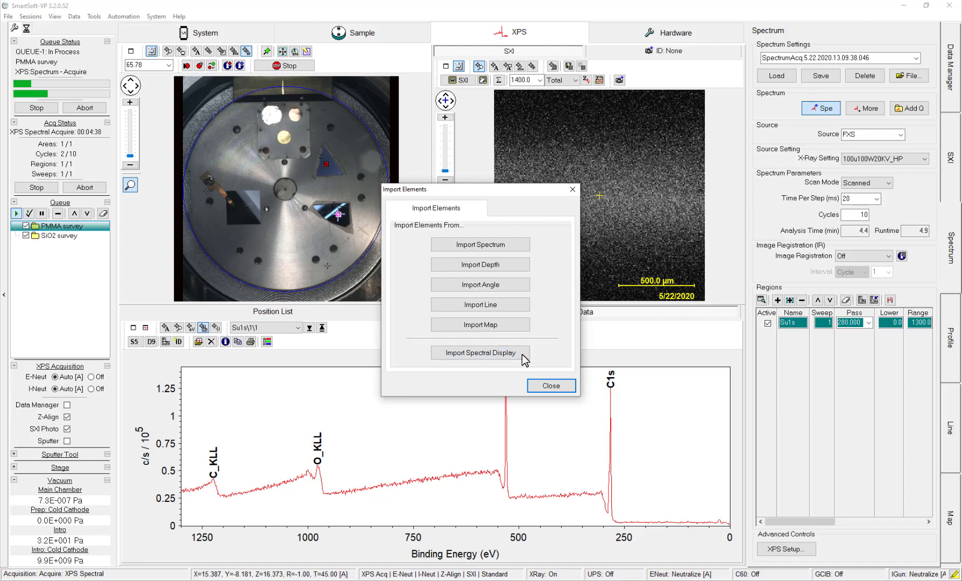
pyautogui.click(551, 386)
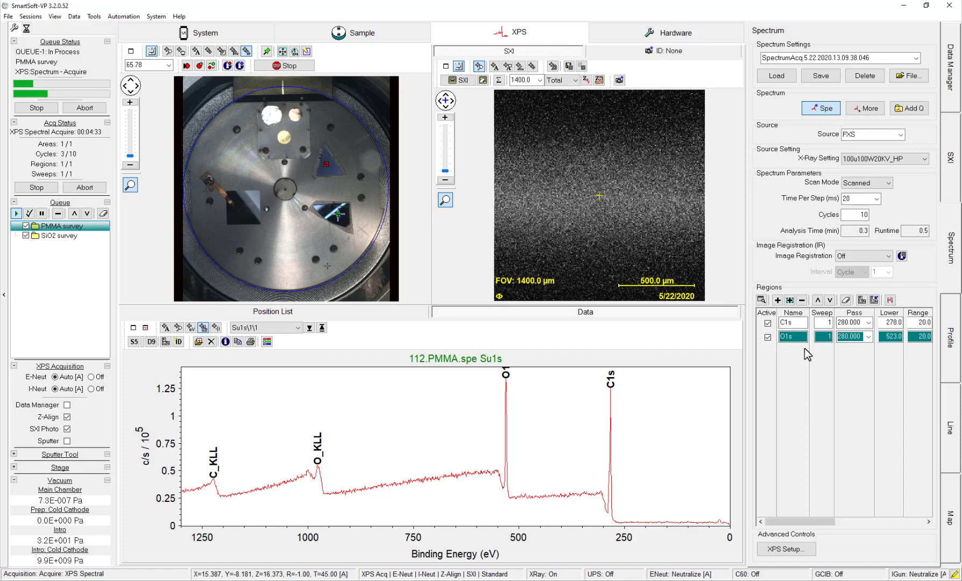
# Set the pass energy to 26.000 and the sweeps to 2 for both the C1s and O1s regions
pyautogui.click(869, 323)
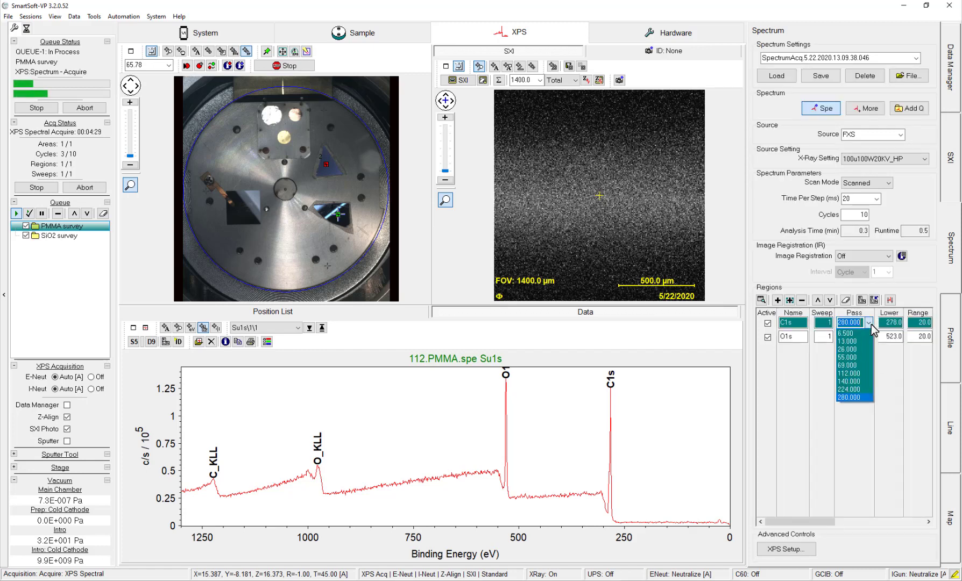
pyautogui.click(848, 349)
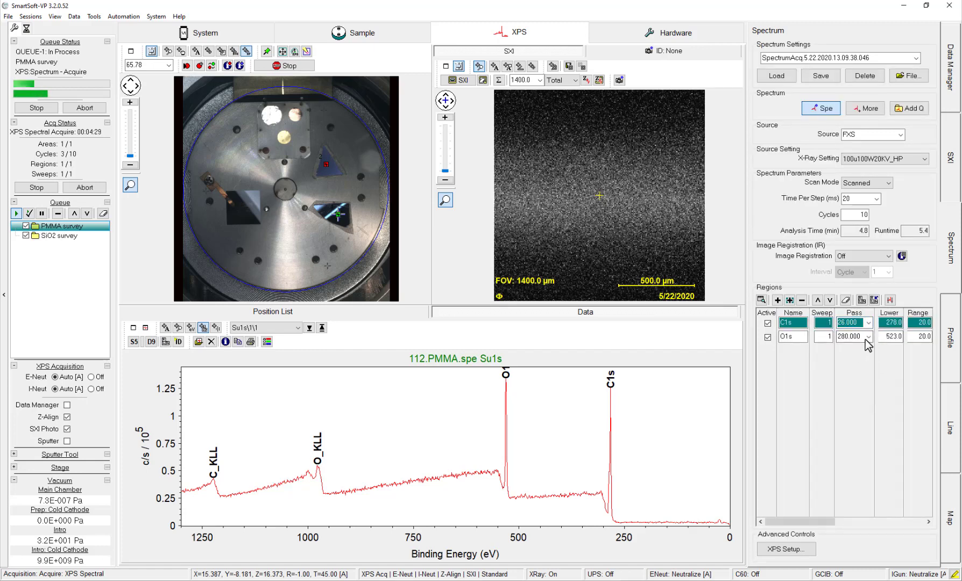
pyautogui.click(868, 337)
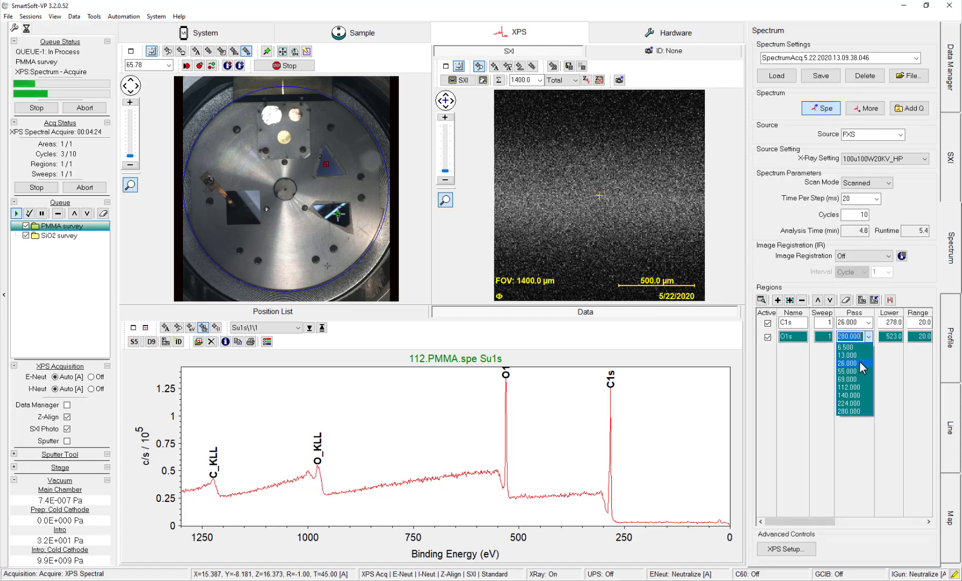
pyautogui.click(859, 362)
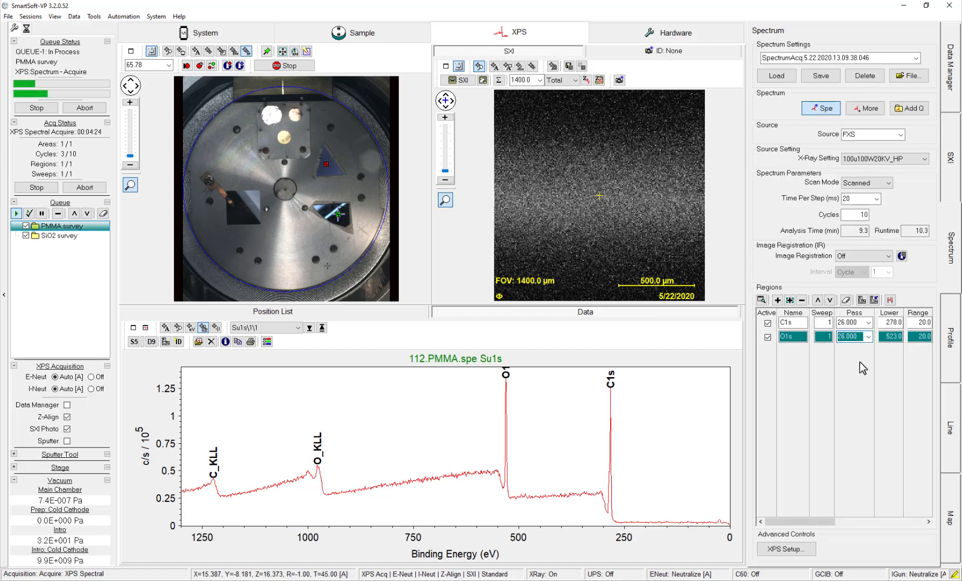
pyautogui.click(831, 323)
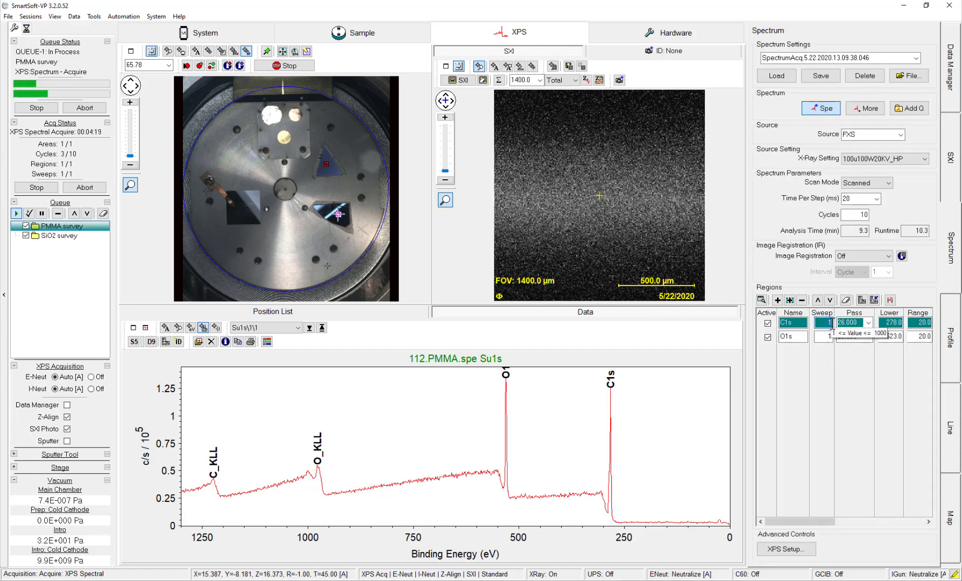
pyautogui.write('2')
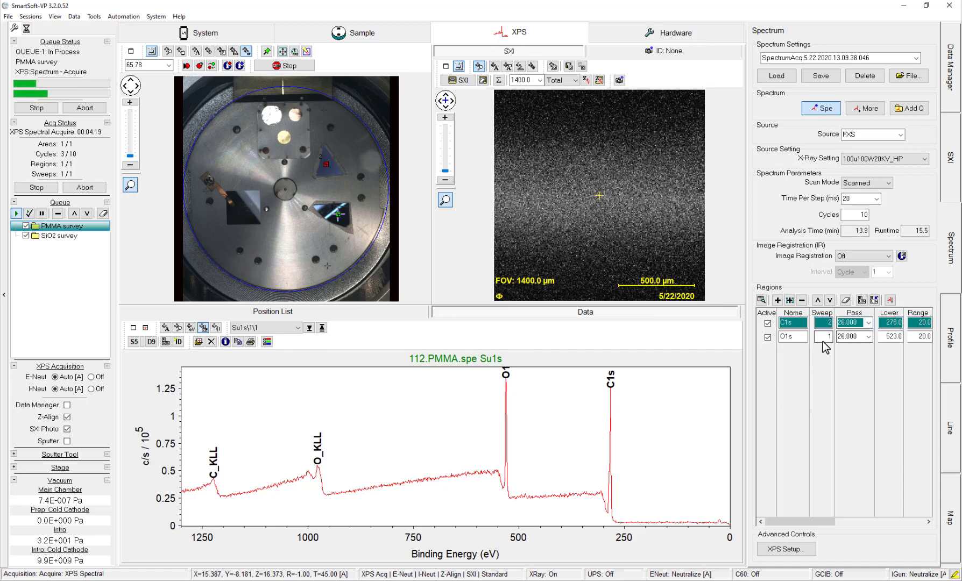
pyautogui.click(833, 338)
pyautogui.write('2')
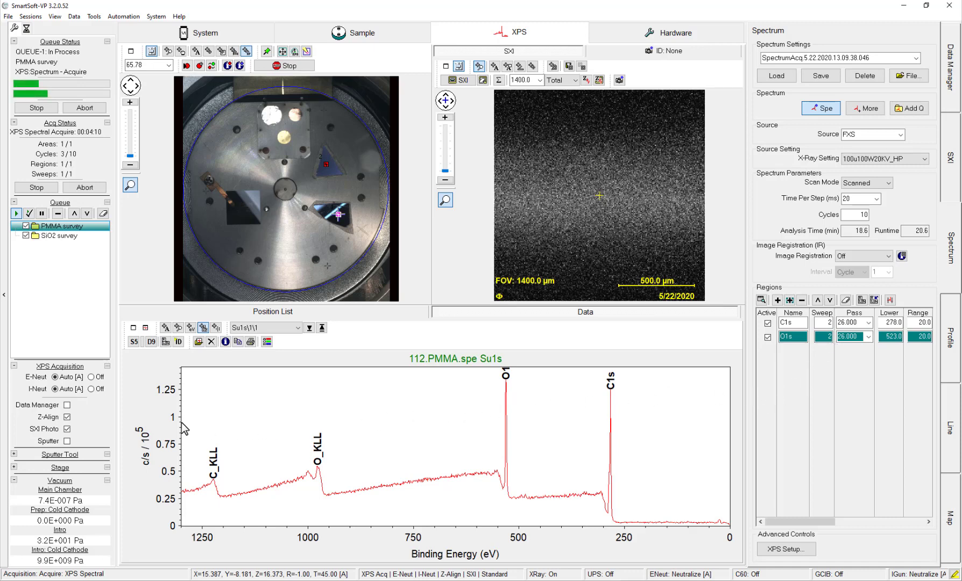
# Queue the C1s and O1s acquisition ahead of the SiO2 survey, with Z-Align and SXI Photo turned off
pyautogui.click(66, 417)
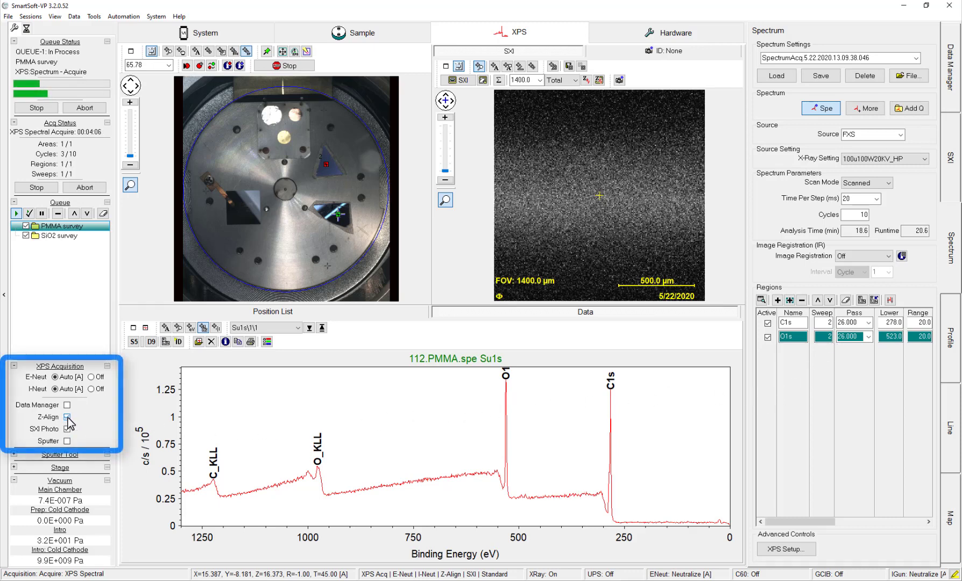
pyautogui.click(67, 431)
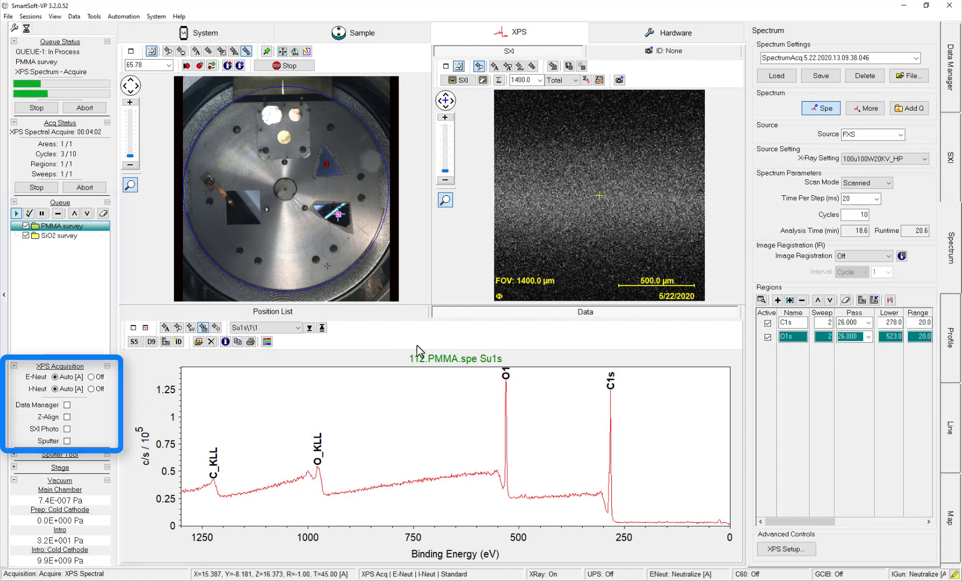
pyautogui.click(913, 114)
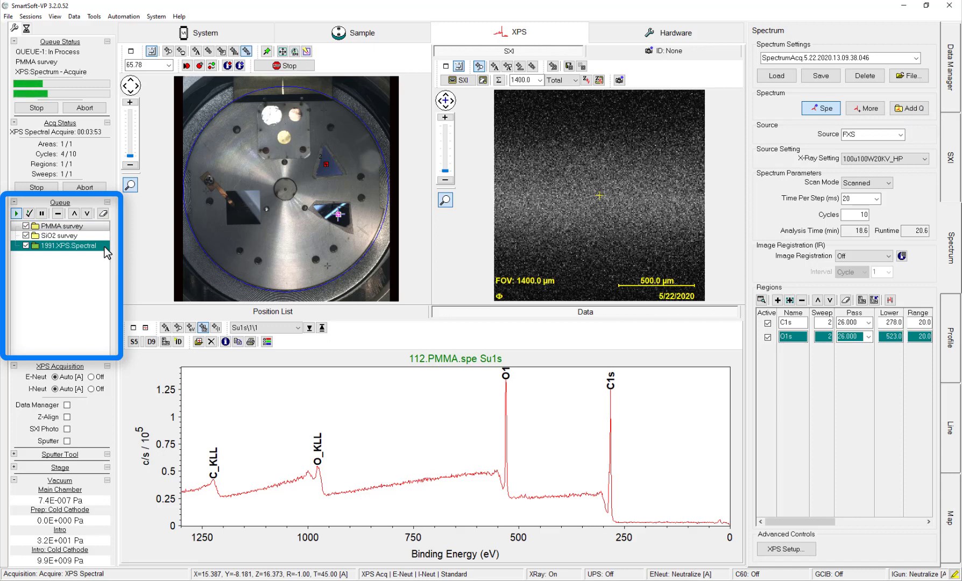
pyautogui.click(74, 213)
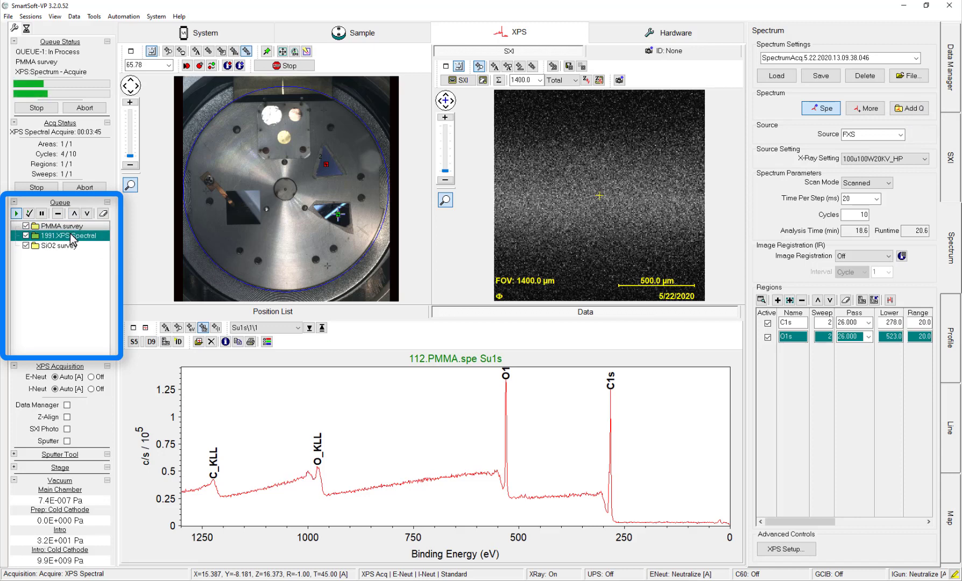
# Rename the newly queued XPS spectral task as PMMA narrow
pyautogui.doubleClick(71, 237)
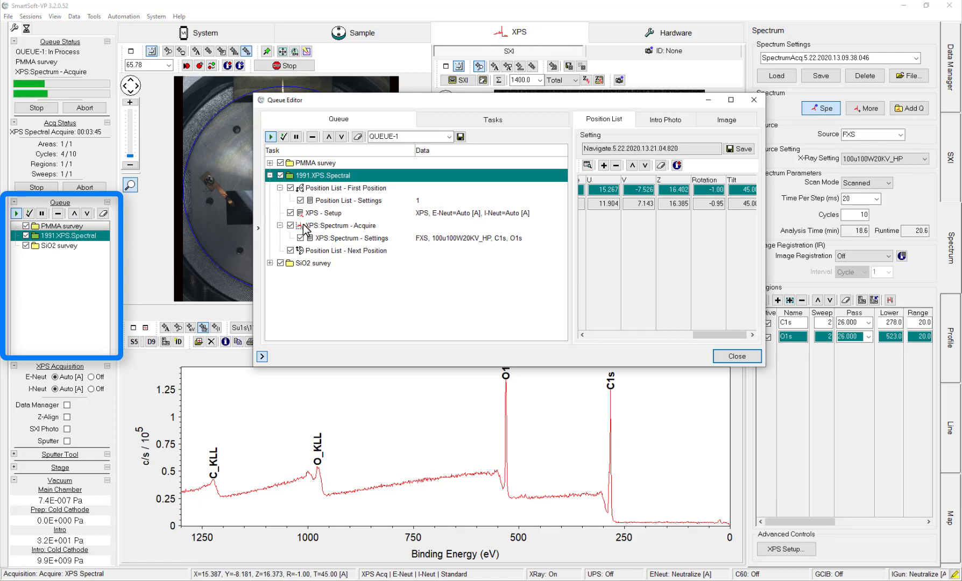
pyautogui.click(324, 177)
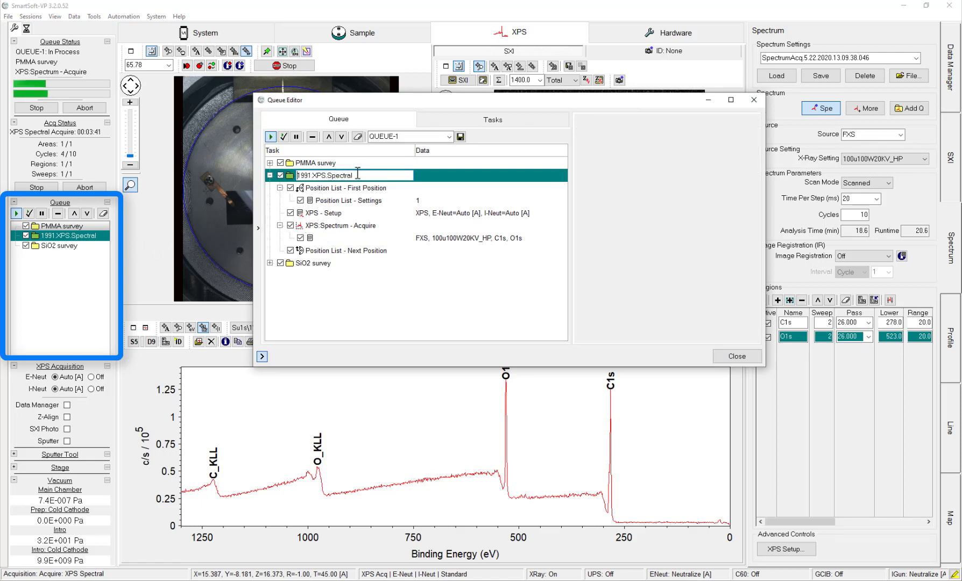
pyautogui.moveTo(358, 174); pyautogui.dragTo(293, 188)
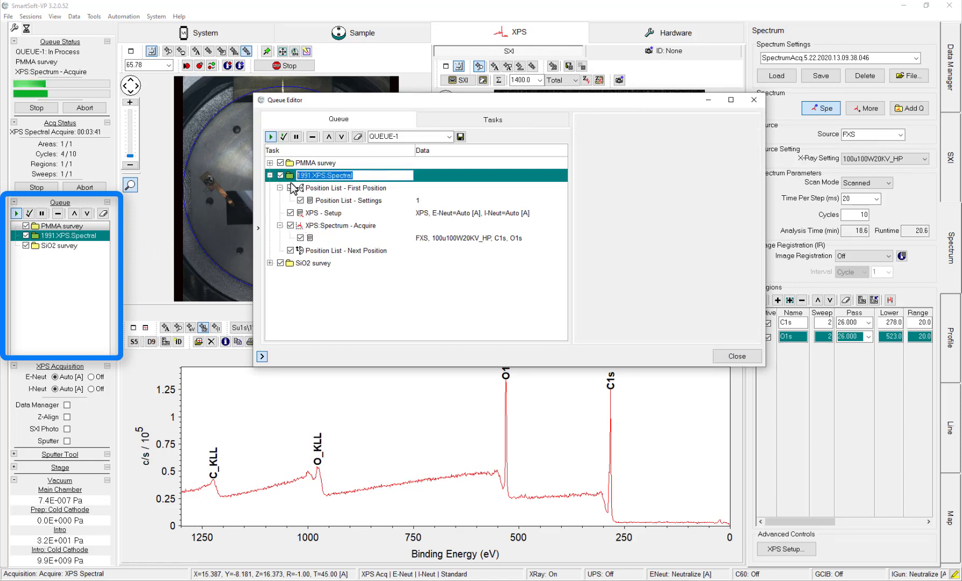
pyautogui.write('PMMA narrow')
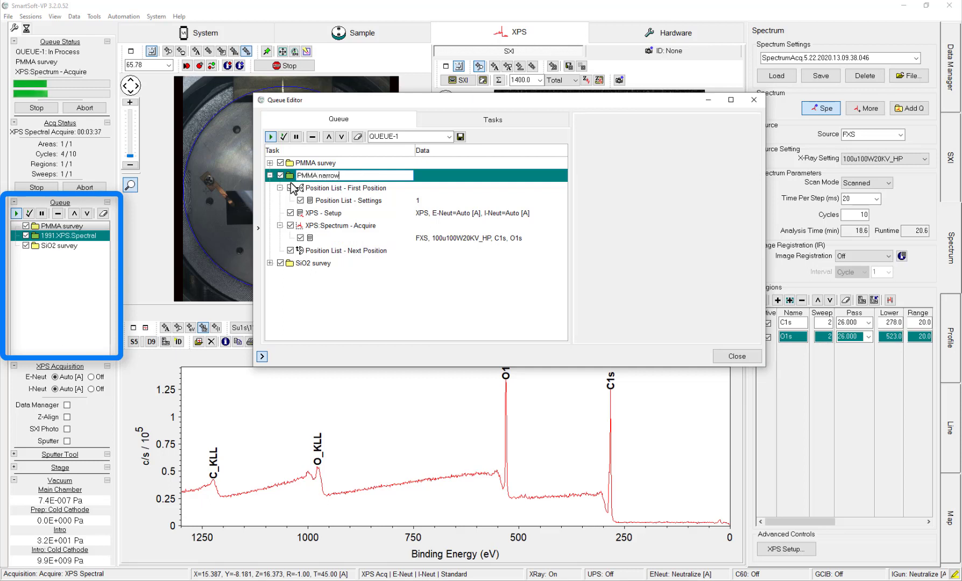
pyautogui.press('Return')
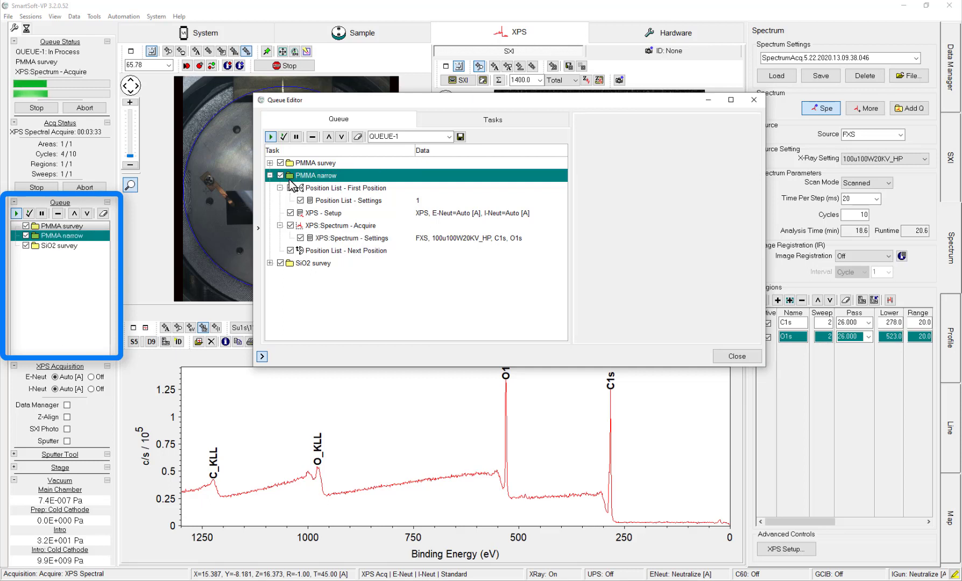
# Zoom the PMMA survey spectrum to about 515–463 eV and fit its intensity axis with Full Scale (Y)
pyautogui.moveTo(468, 102); pyautogui.dragTo(371, 63)
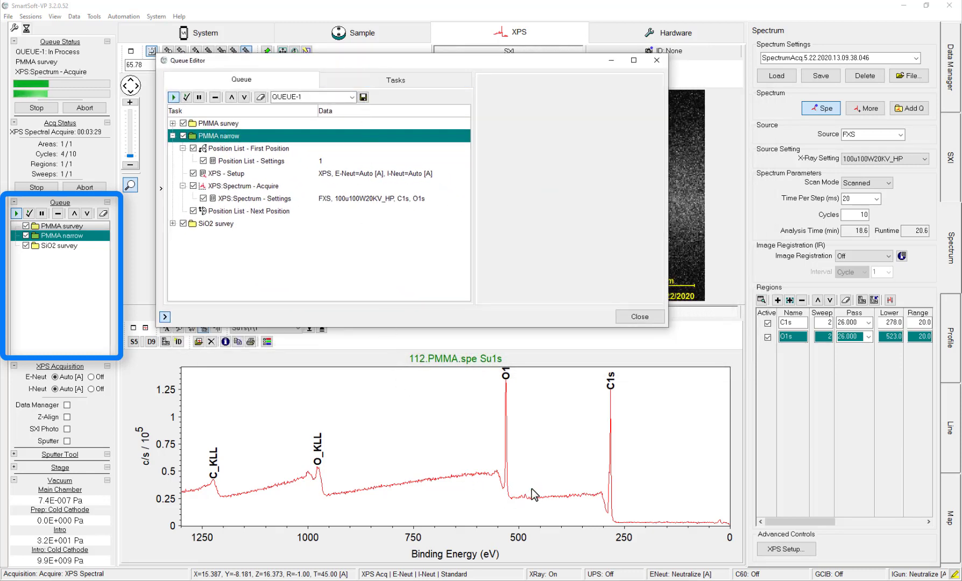
pyautogui.rightClick(511, 480)
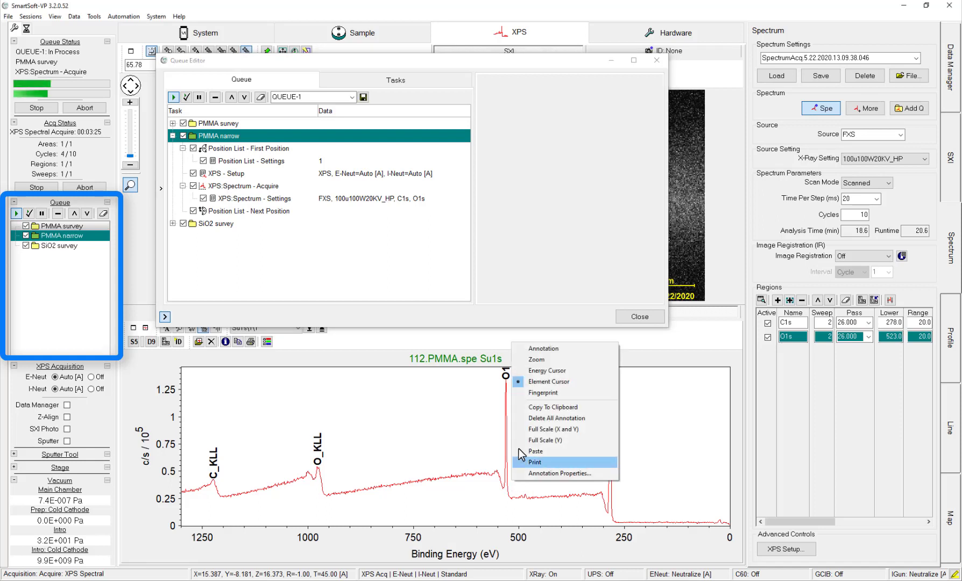
pyautogui.click(534, 359)
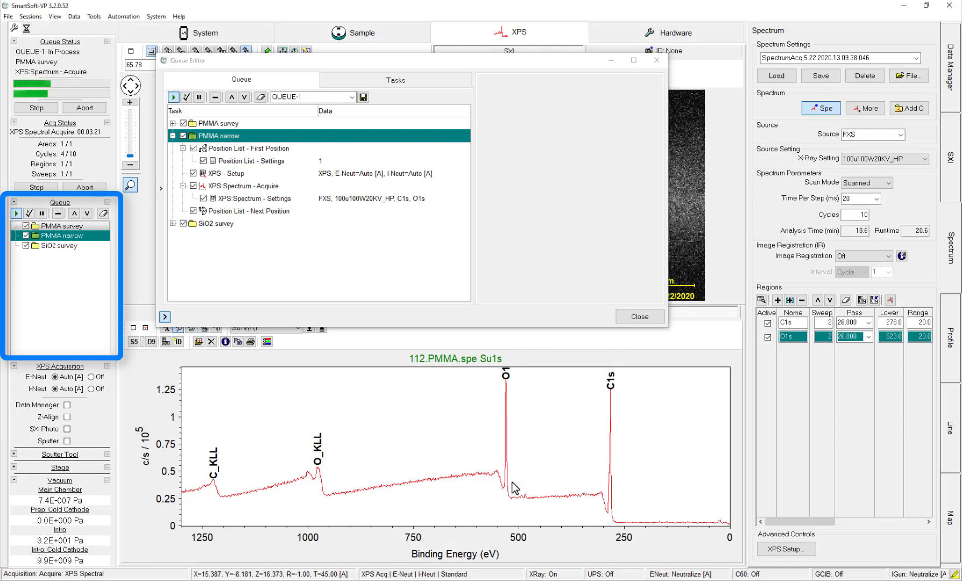
pyautogui.moveTo(512, 482); pyautogui.dragTo(533, 511)
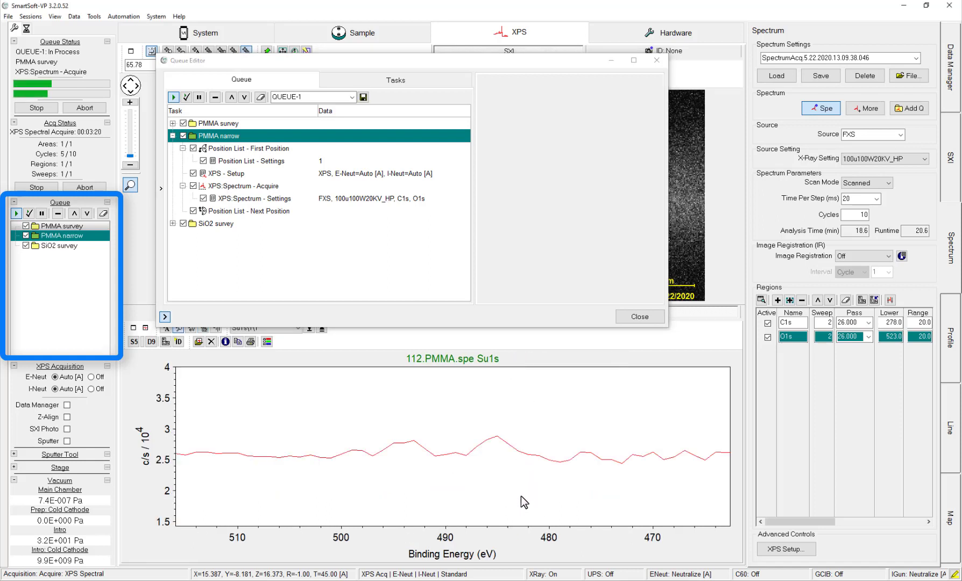
pyautogui.rightClick(521, 496)
pyautogui.click(560, 456)
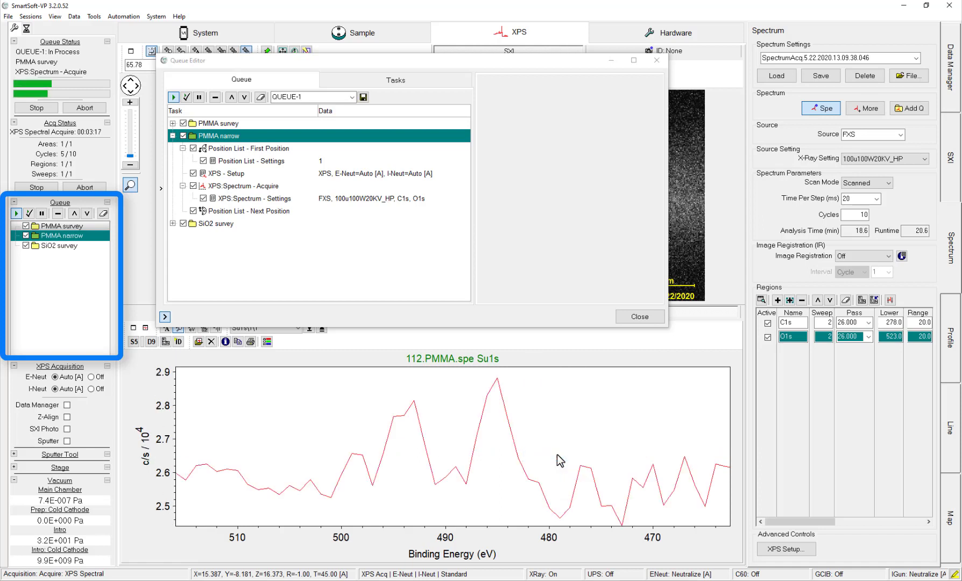
# Check which element matches the small peak near 485 eV using the Element Cursor
pyautogui.rightClick(489, 462)
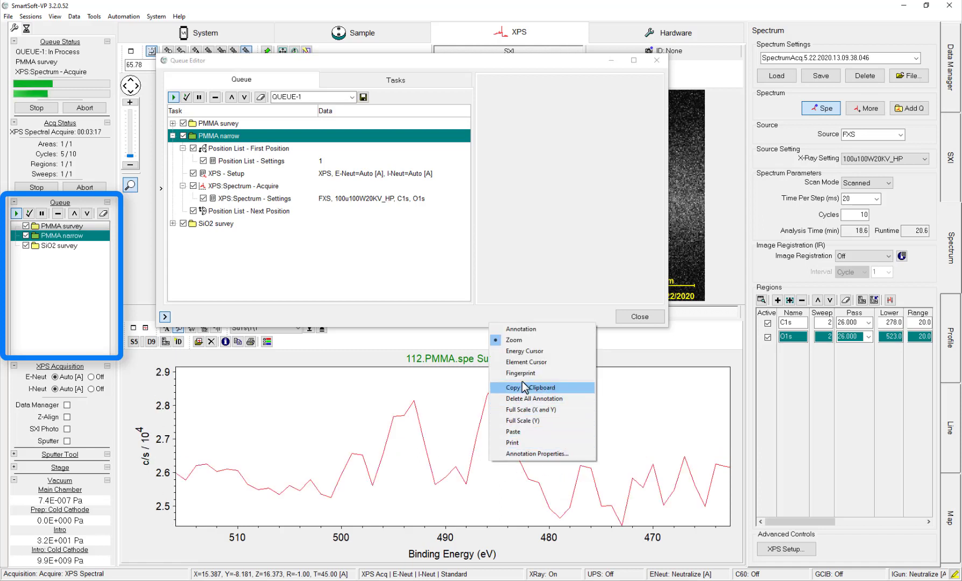
pyautogui.click(526, 363)
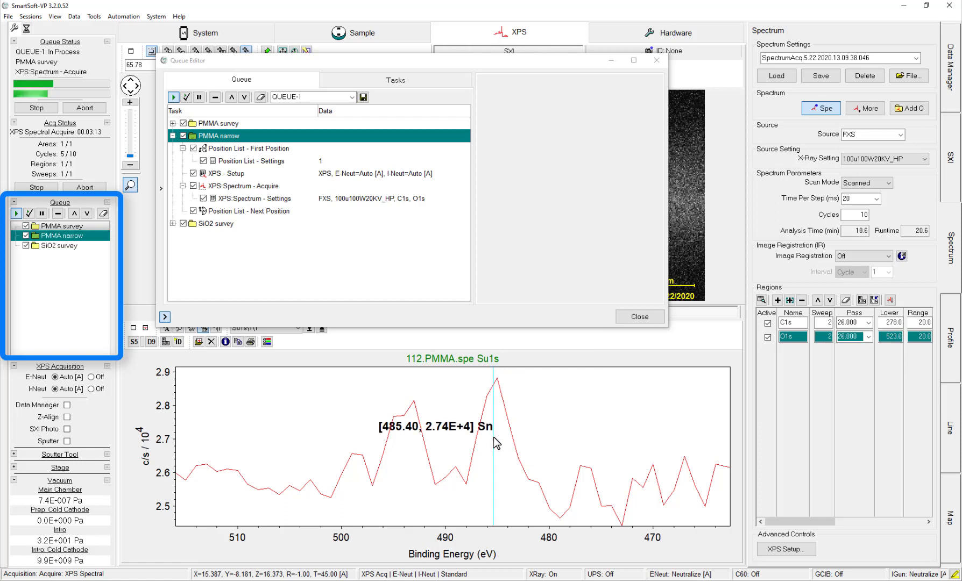
pyautogui.click(404, 462)
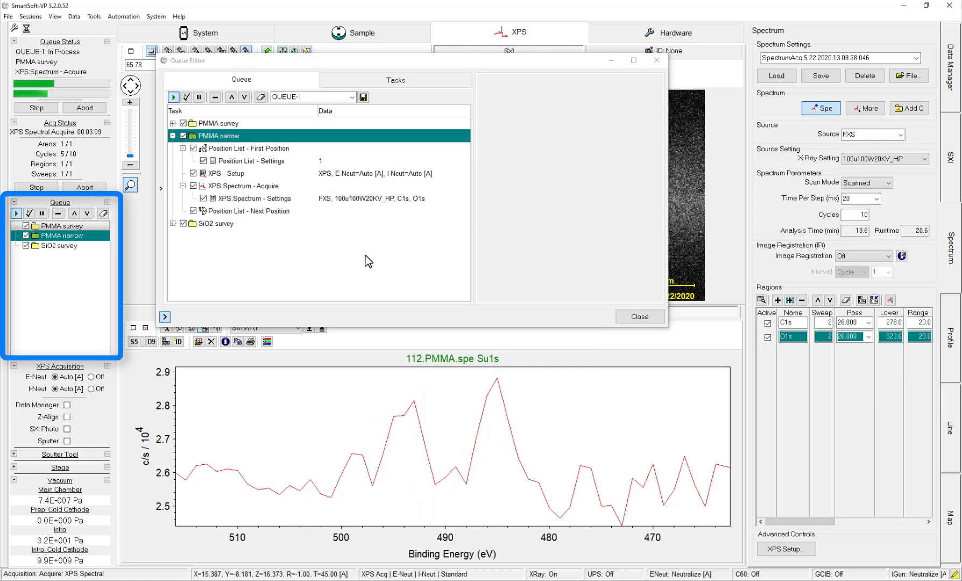
# Add an Sn region to the PMMA narrow task's spectrum settings from the periodic table
pyautogui.click(347, 199)
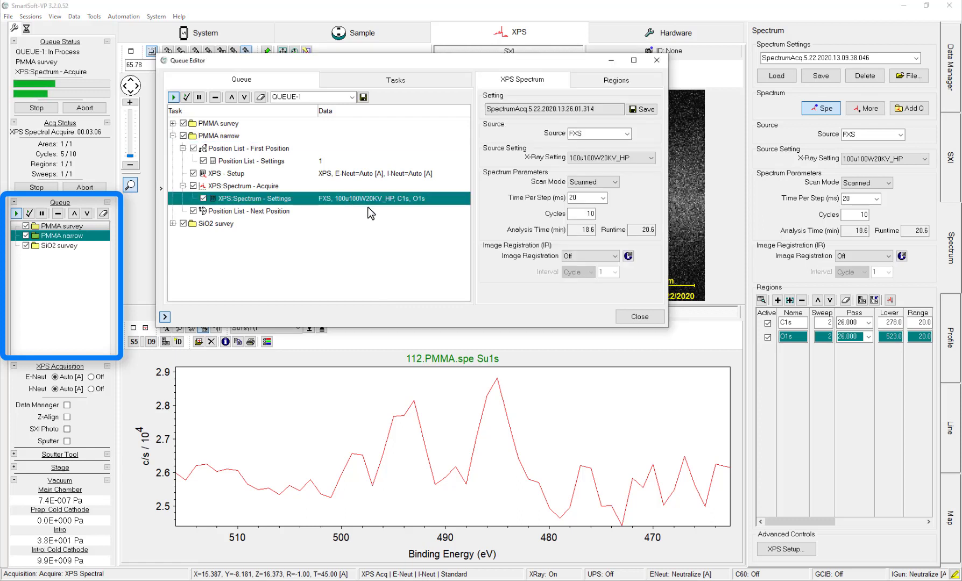
pyautogui.click(595, 86)
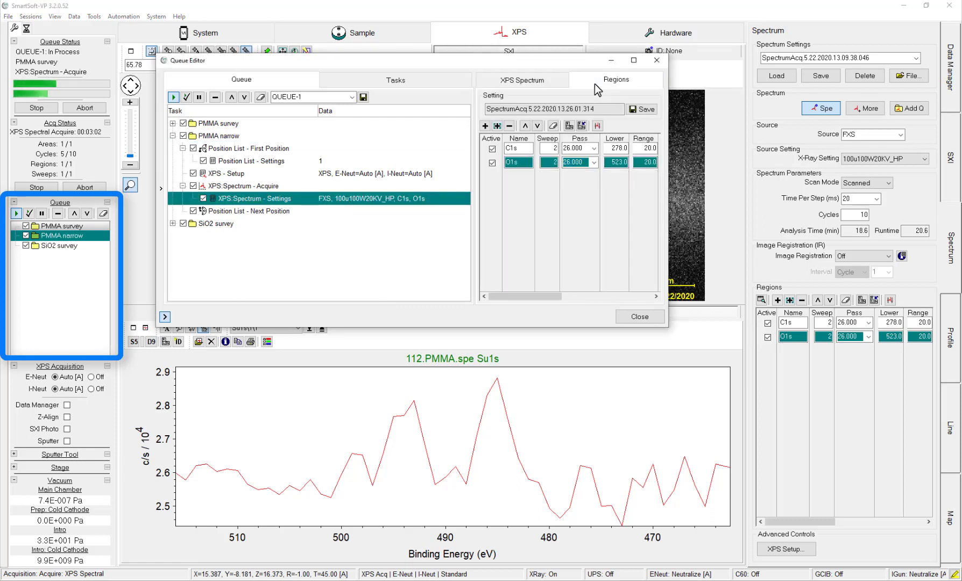
pyautogui.click(567, 126)
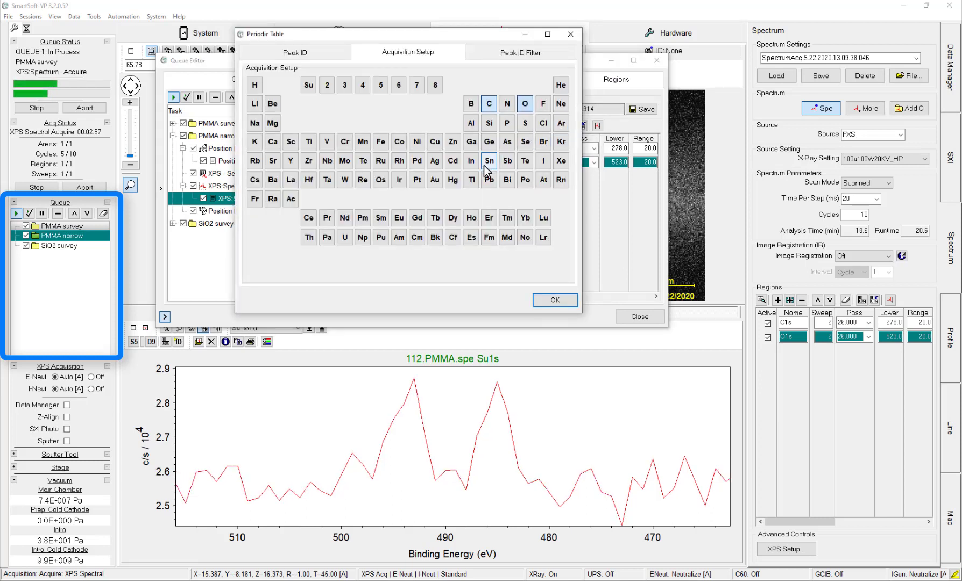
pyautogui.click(489, 164)
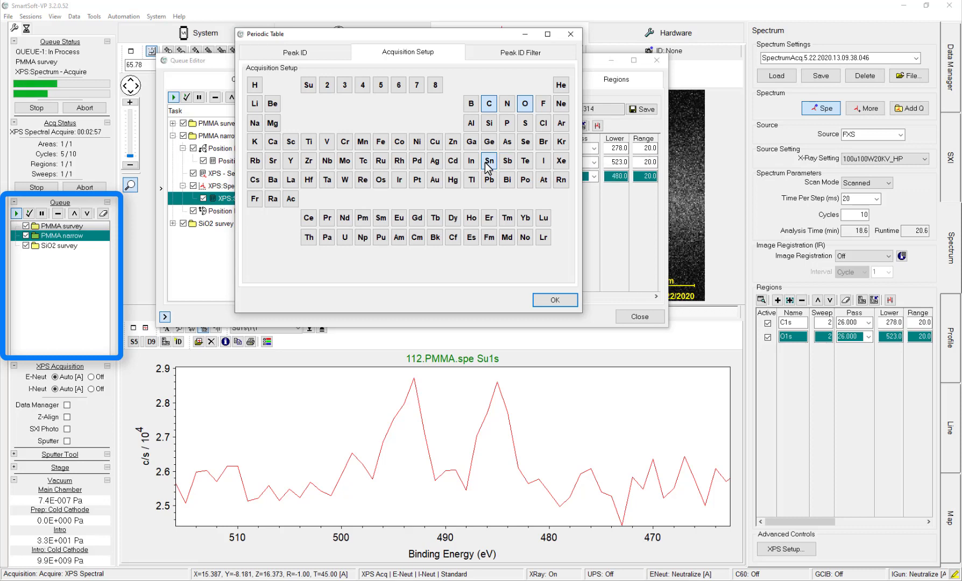
pyautogui.click(554, 301)
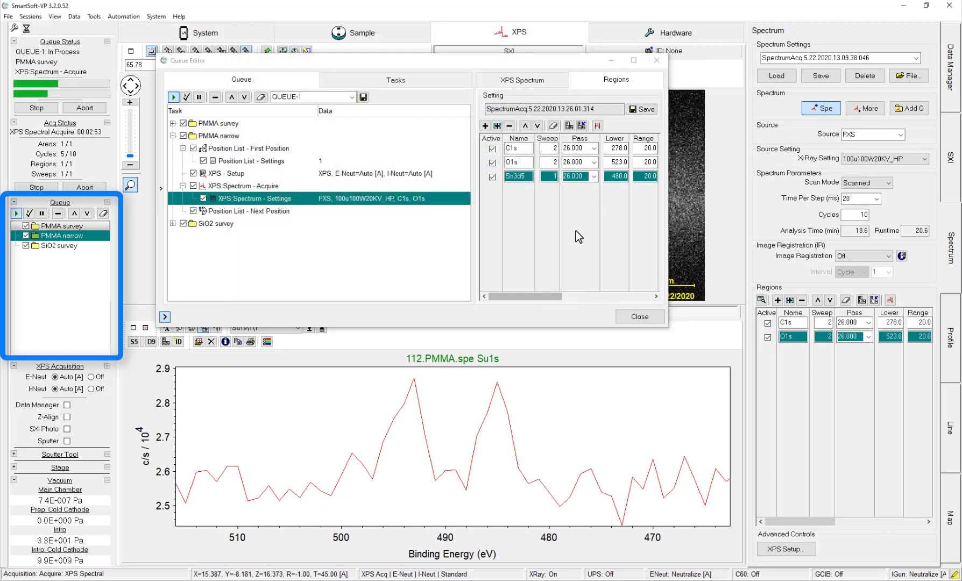
# Set the Sn3d5 region of the PMMA narrow task to pass energy 112 and 2 sweeps, and close the queue editor
pyautogui.click(594, 177)
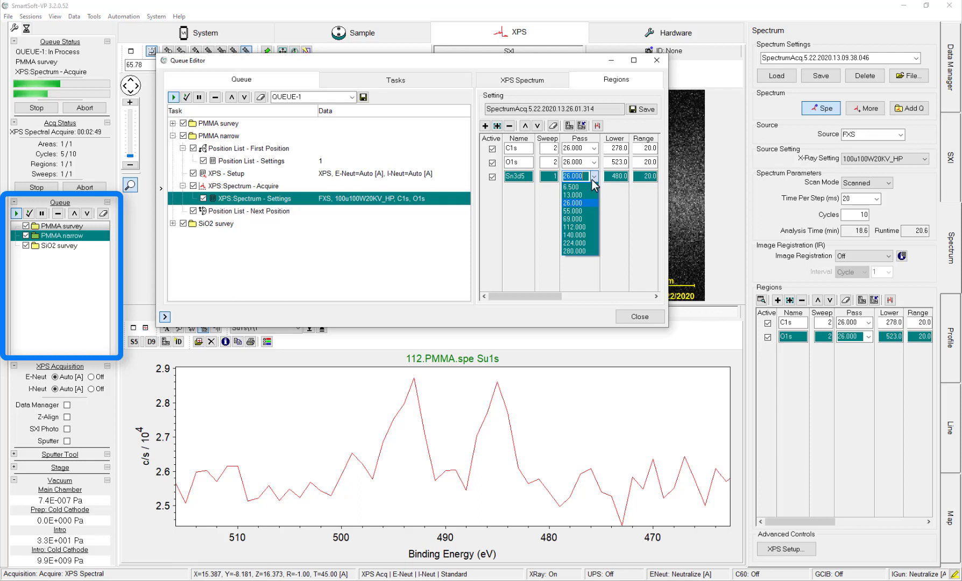
pyautogui.click(583, 227)
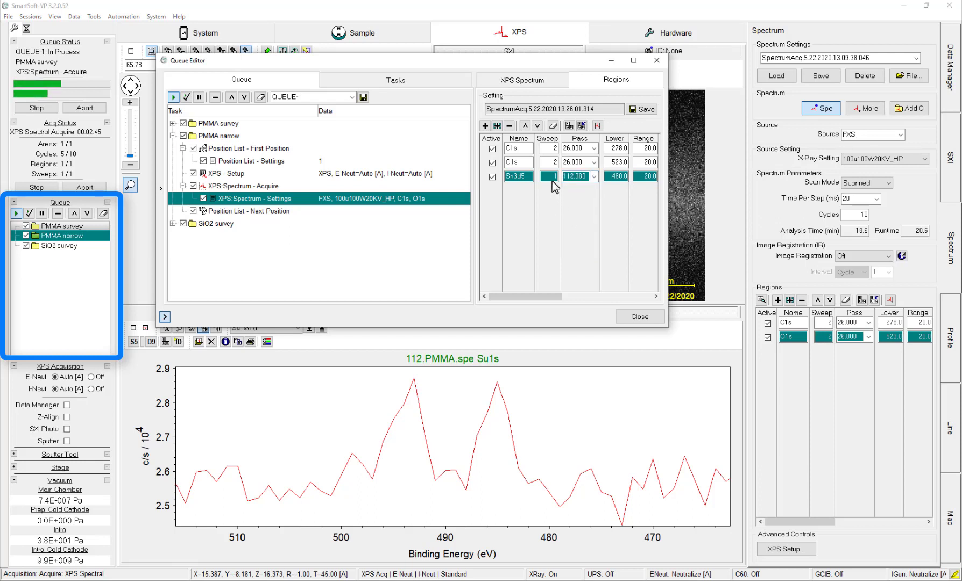
pyautogui.write('2')
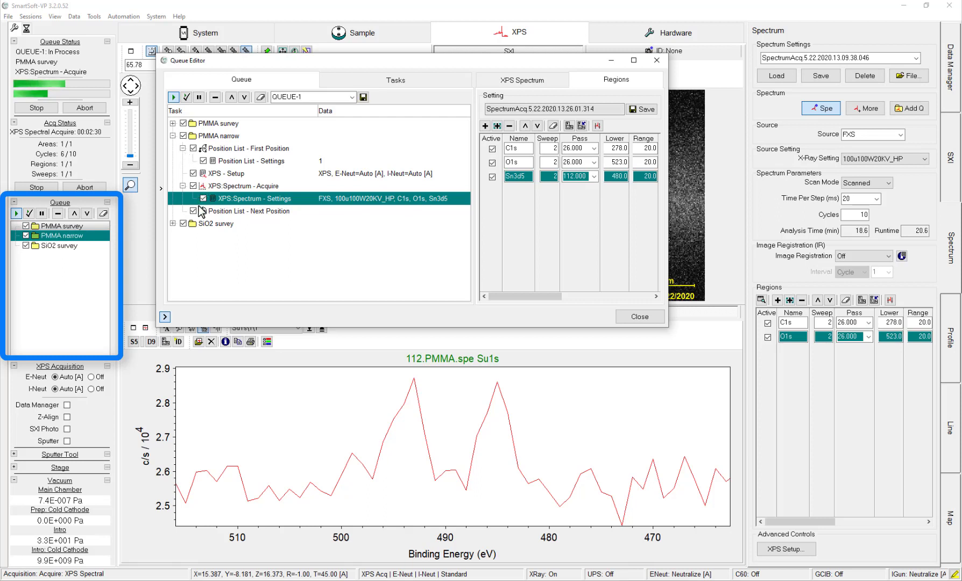
pyautogui.click(173, 136)
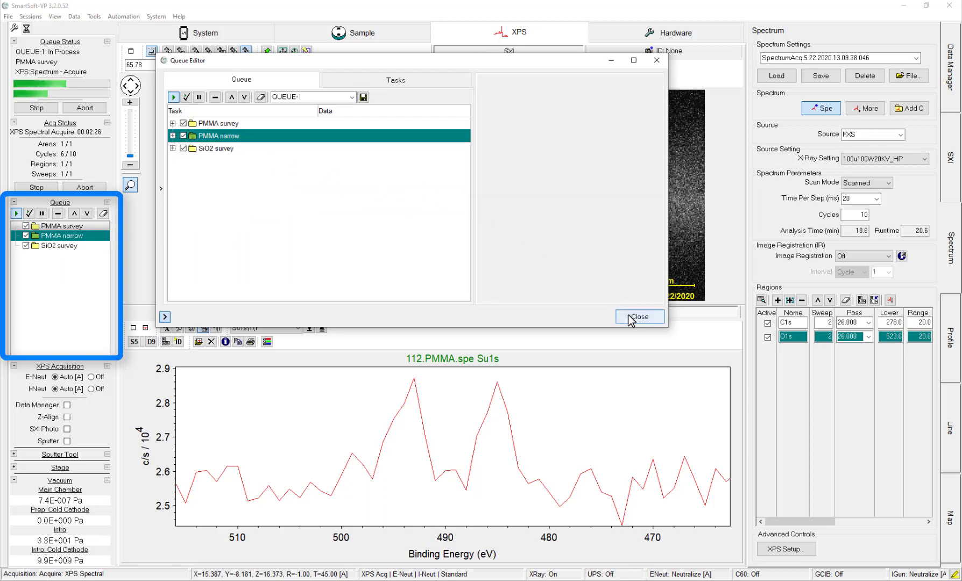
pyautogui.click(640, 317)
# Restore the PMMA survey spectrum to Full Scale (X and Y) and stop its spectral acquisition so the queue moves on
pyautogui.rightClick(571, 402)
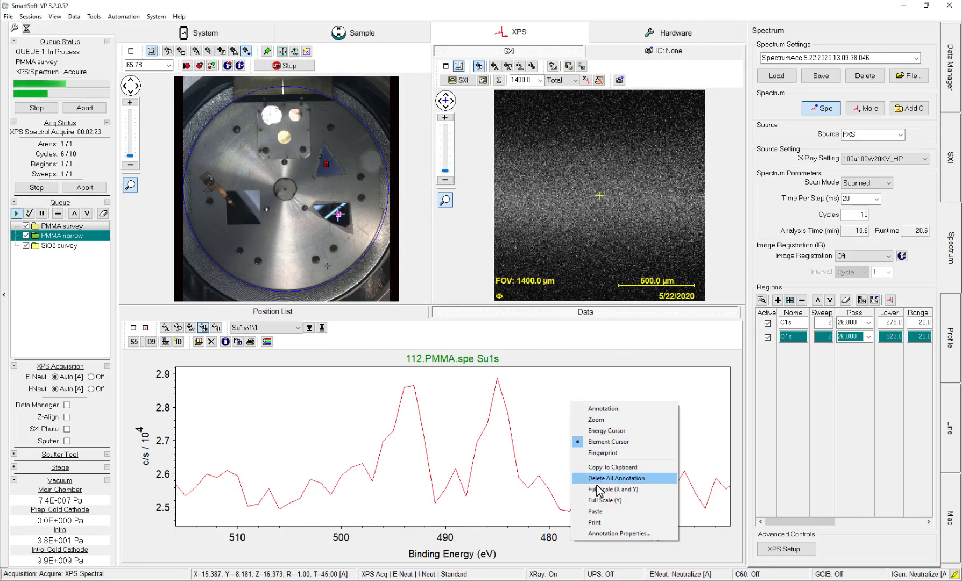
pyautogui.click(598, 487)
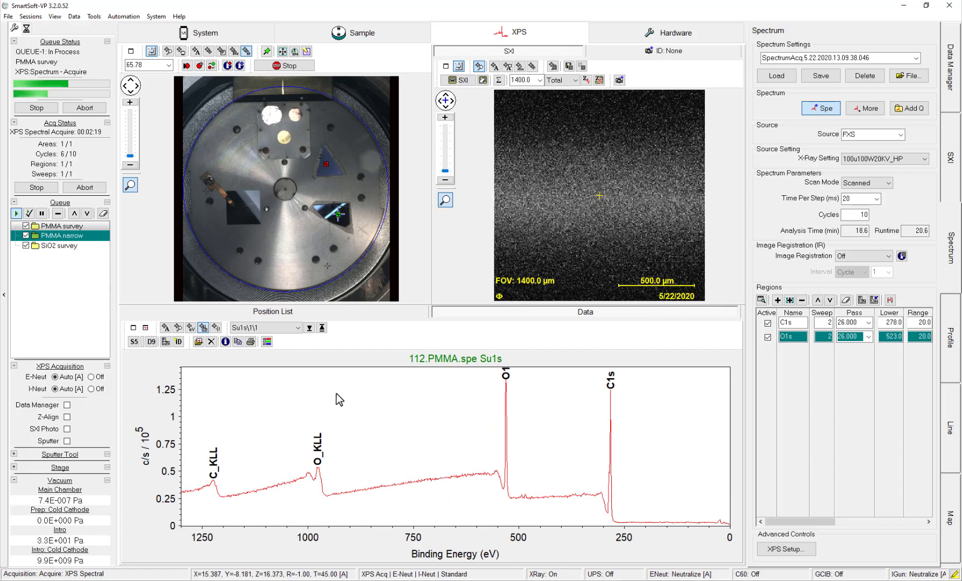
pyautogui.click(51, 190)
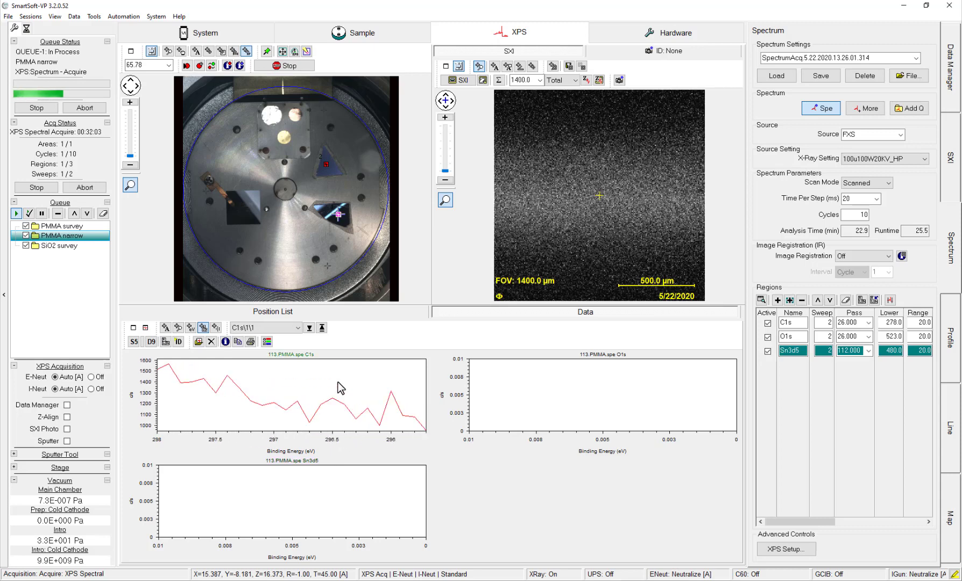
# Inspect the C1s spectrum of the PMMA narrow scan alone and among all regions in the enlarged data view, and restore the normal layout
pyautogui.click(145, 329)
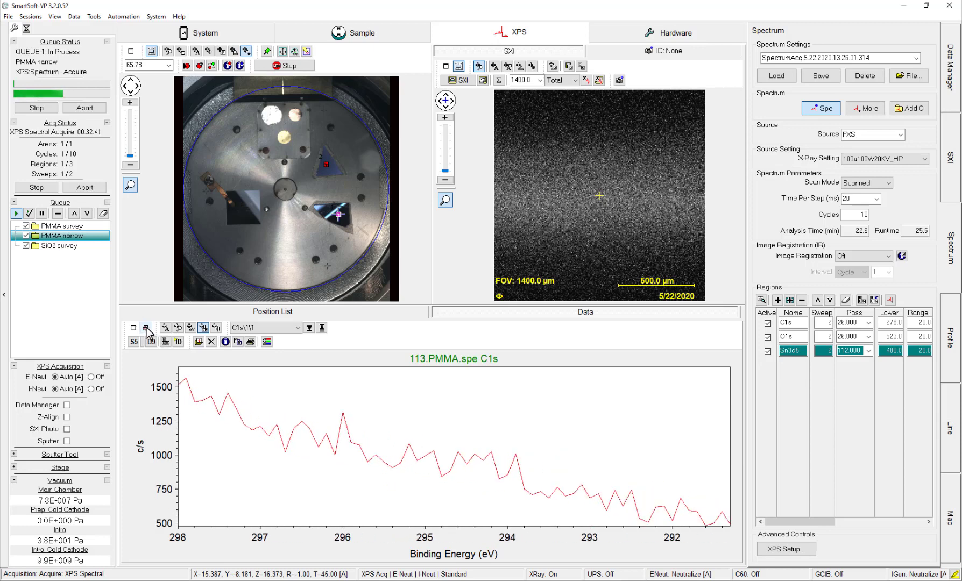
pyautogui.click(146, 328)
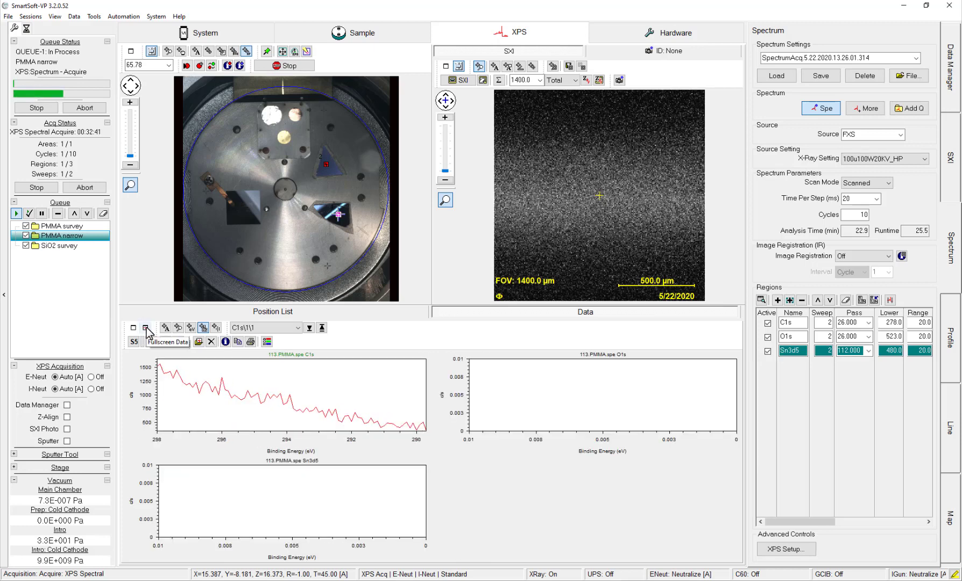
pyautogui.click(133, 329)
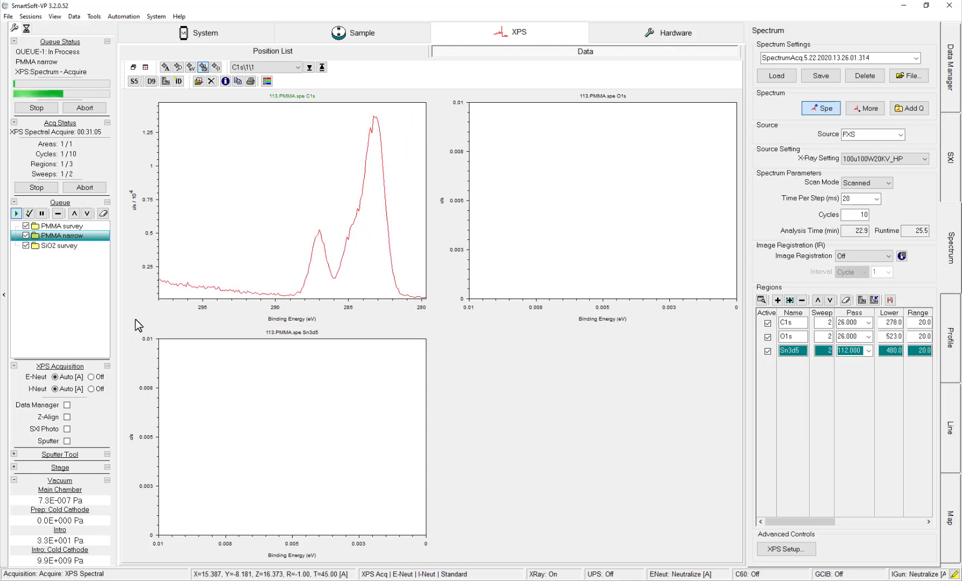
pyautogui.click(145, 68)
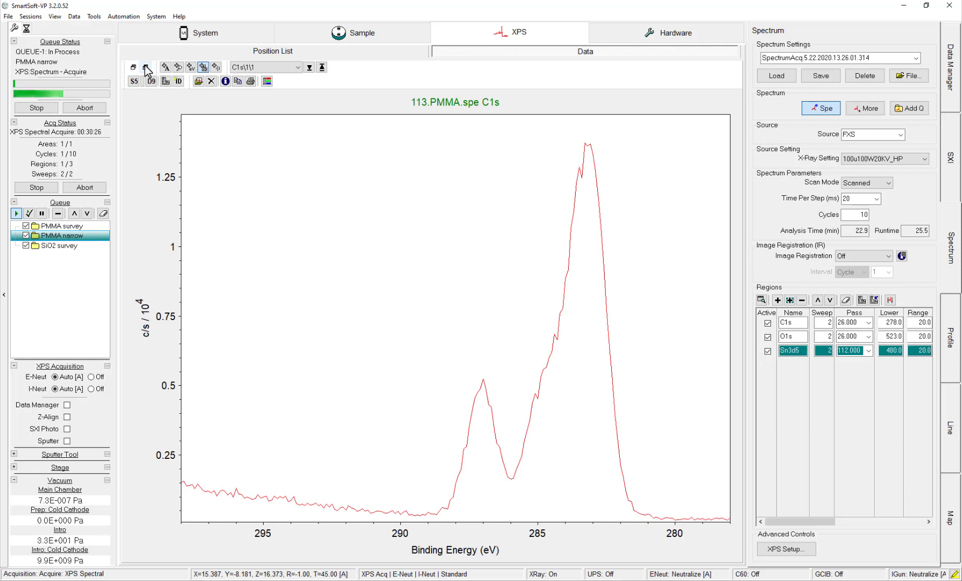
pyautogui.click(145, 68)
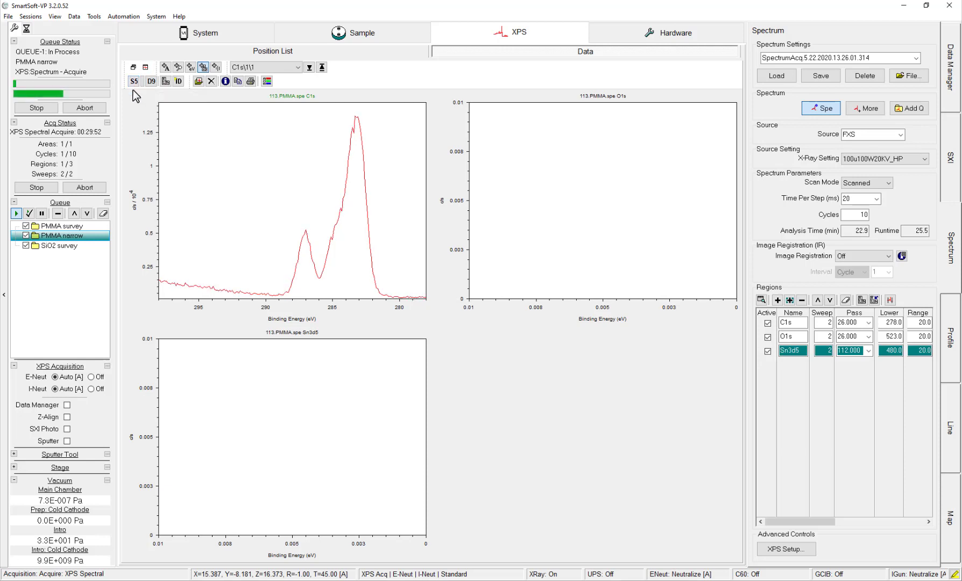
pyautogui.click(133, 67)
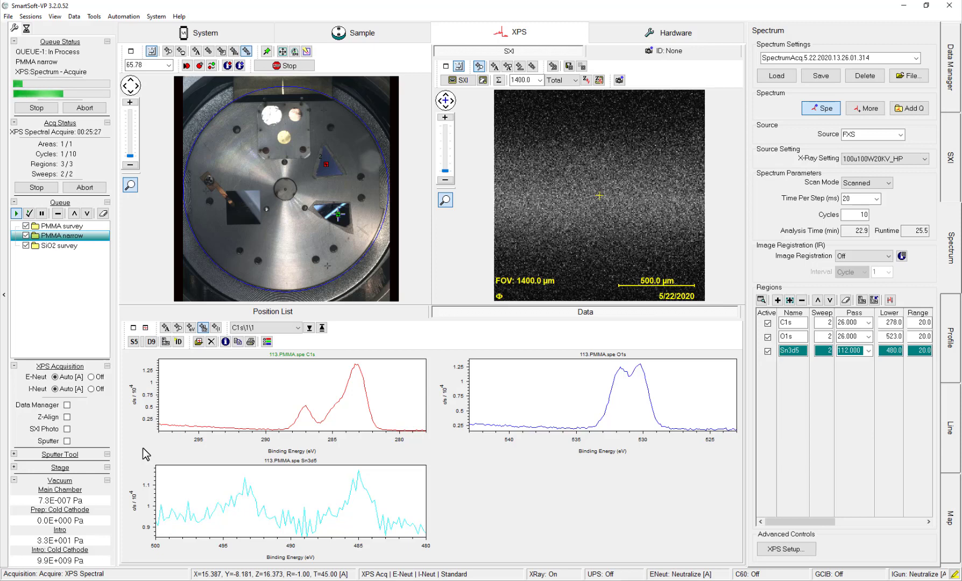
# Stop the PMMA narrow spectral acquisition and let the queue continue with the SiO2 survey, closing the Z-Align window
pyautogui.click(43, 188)
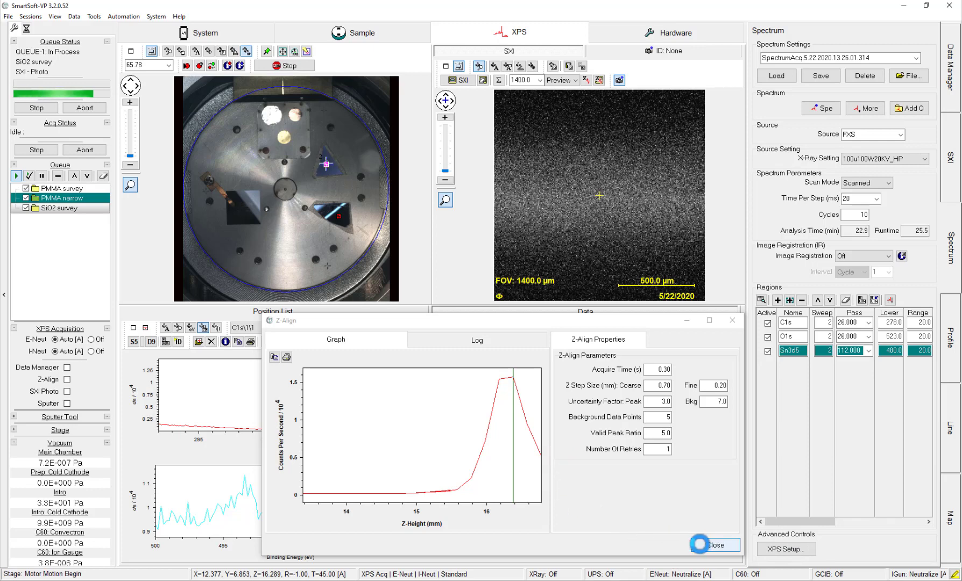
pyautogui.click(699, 544)
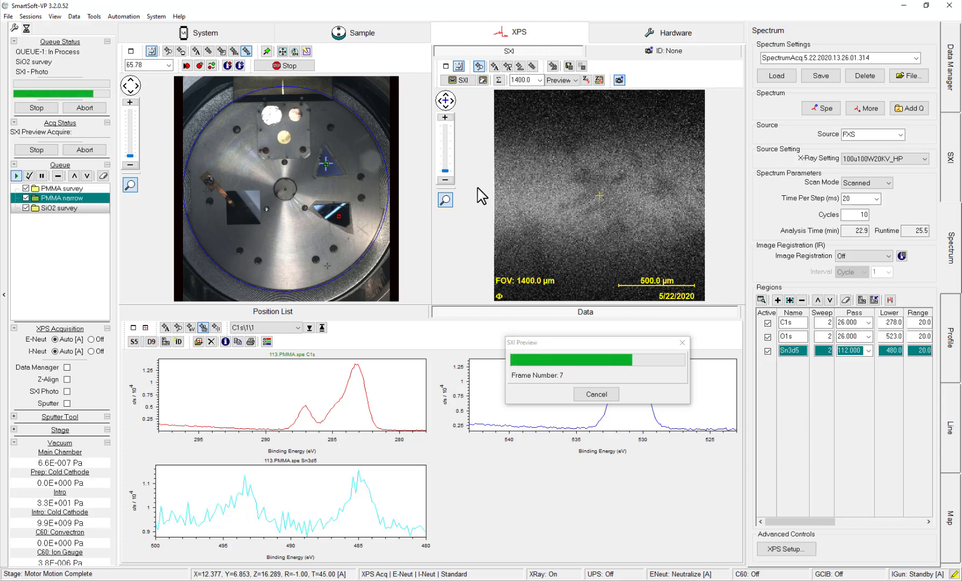
pyautogui.moveTo(494, 207); pyautogui.dragTo(703, 190)
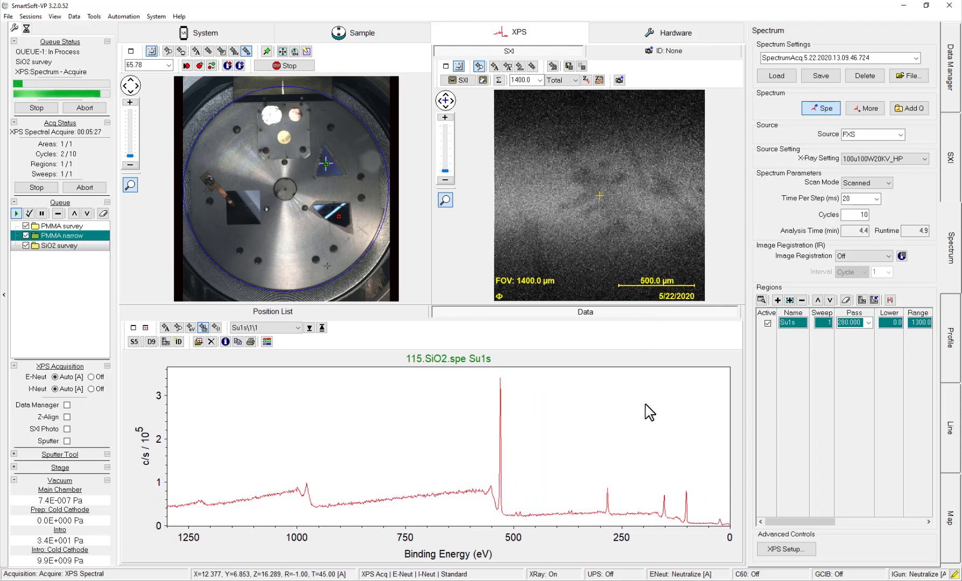
# Check which element matches the small peak near 365 eV in the SiO2 survey spectrum using the Element Cursor
pyautogui.rightClick(686, 411)
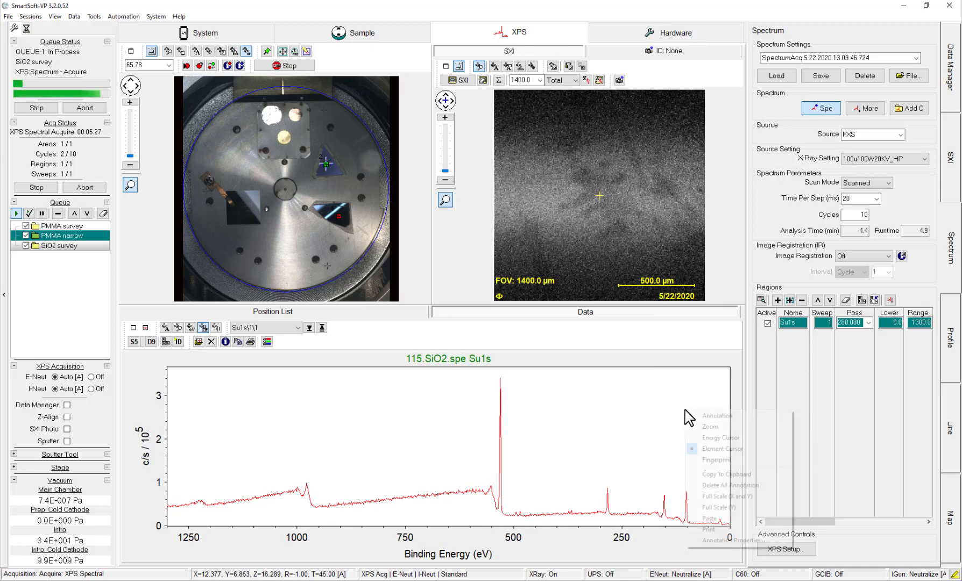
pyautogui.click(716, 449)
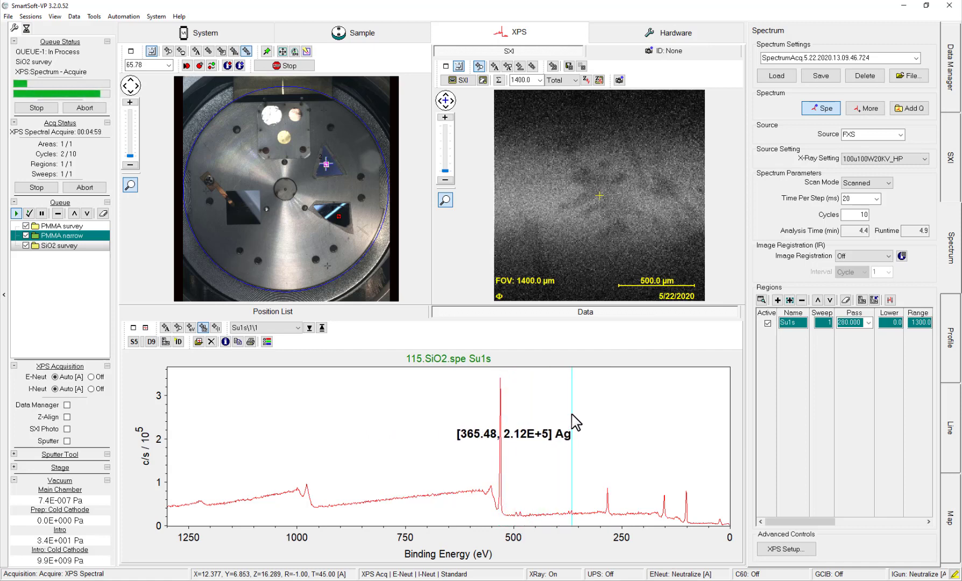
pyautogui.moveTo(572, 415); pyautogui.dragTo(572, 414)
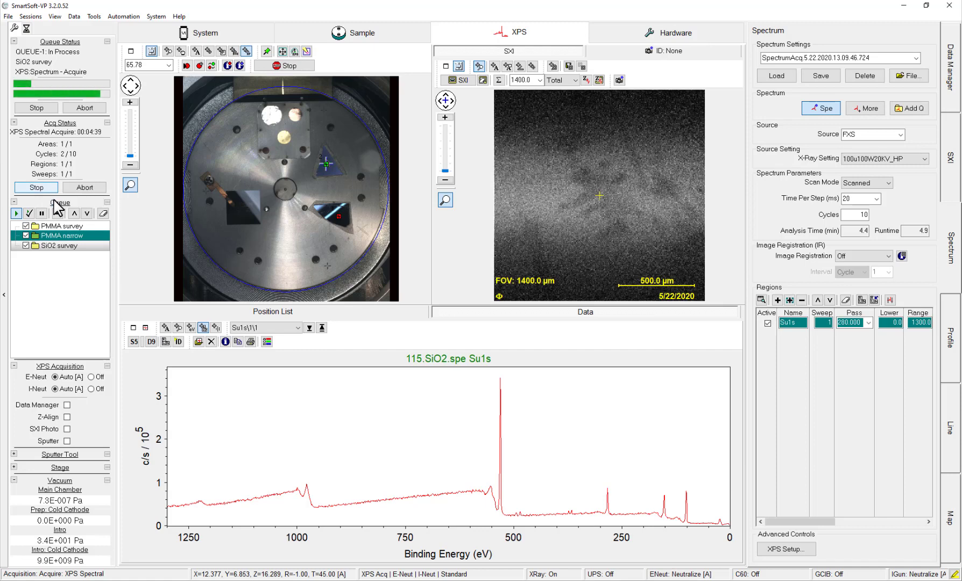
# Identify the peaks of the SiO2 survey spectrum automatically and stop its spectral acquisition
pyautogui.click(178, 342)
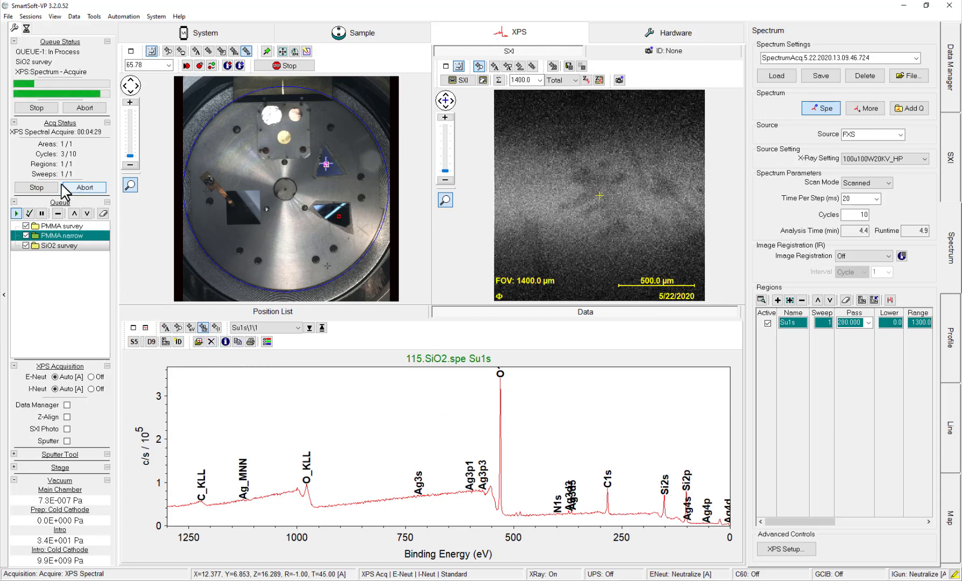
pyautogui.click(45, 187)
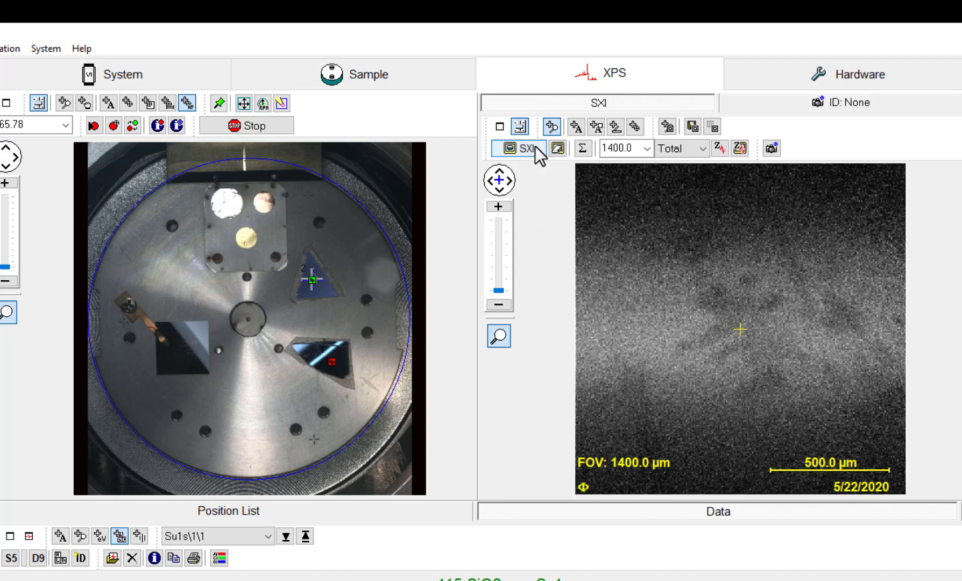
# Start live SXI imaging in Fast mode with a 1400 µm field of view
pyautogui.click(703, 149)
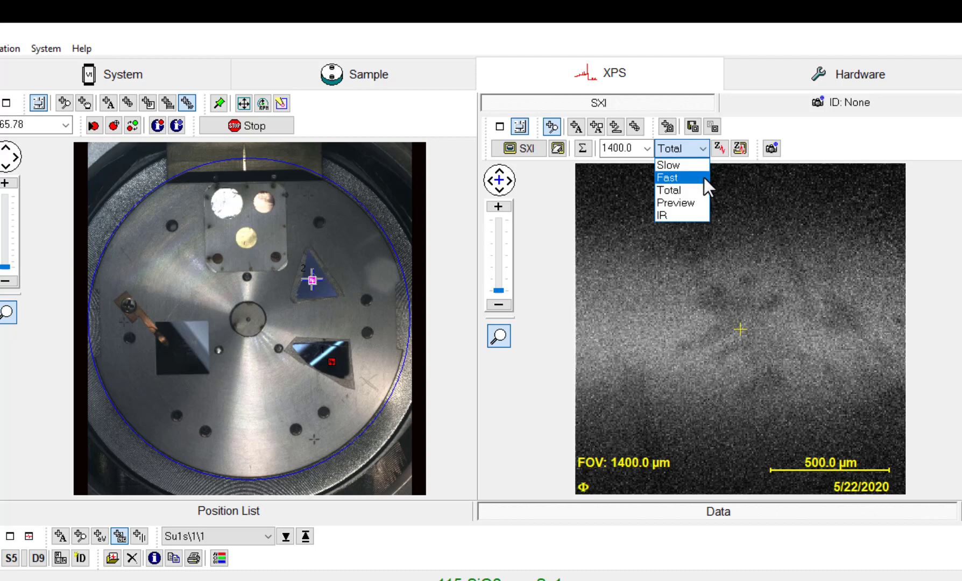
pyautogui.click(703, 177)
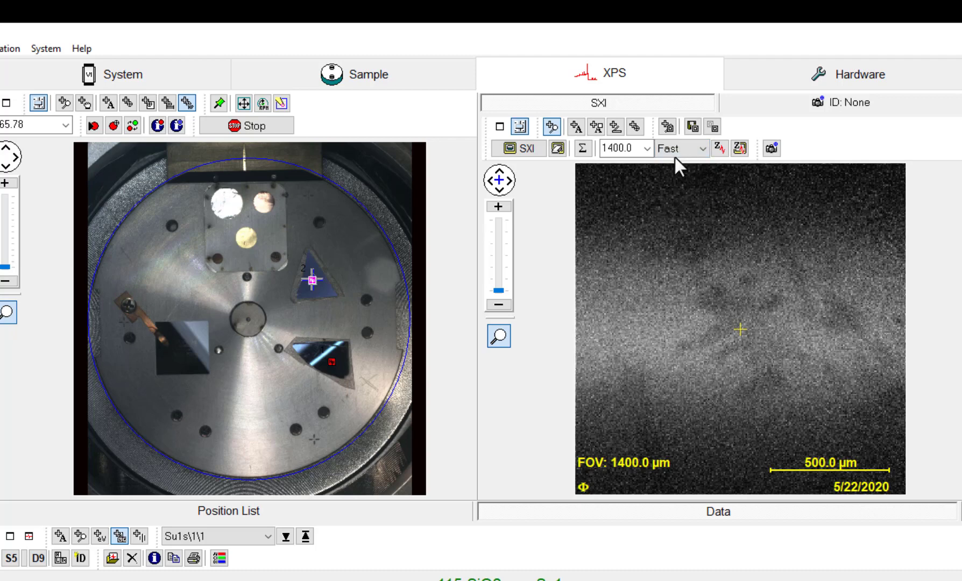
pyautogui.click(649, 150)
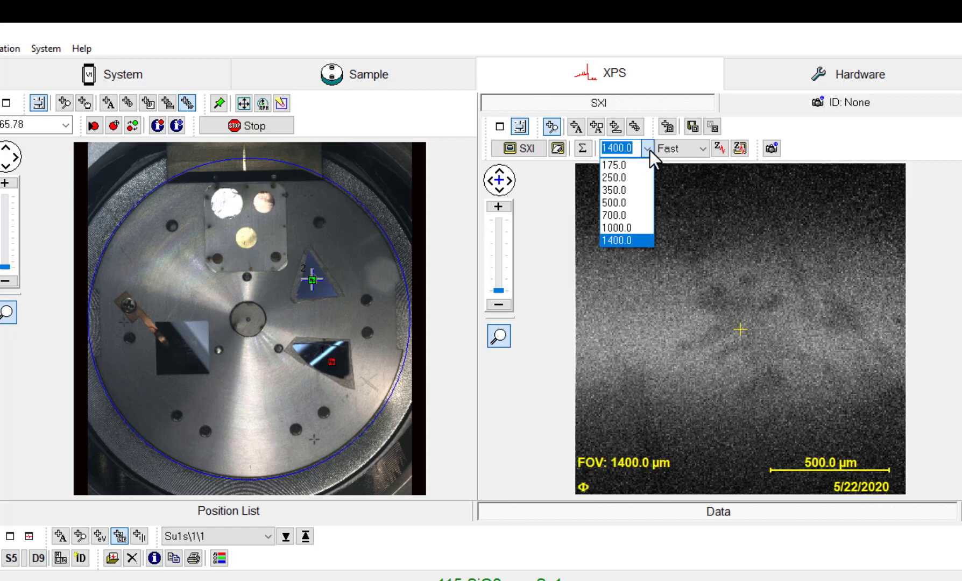
pyautogui.click(642, 240)
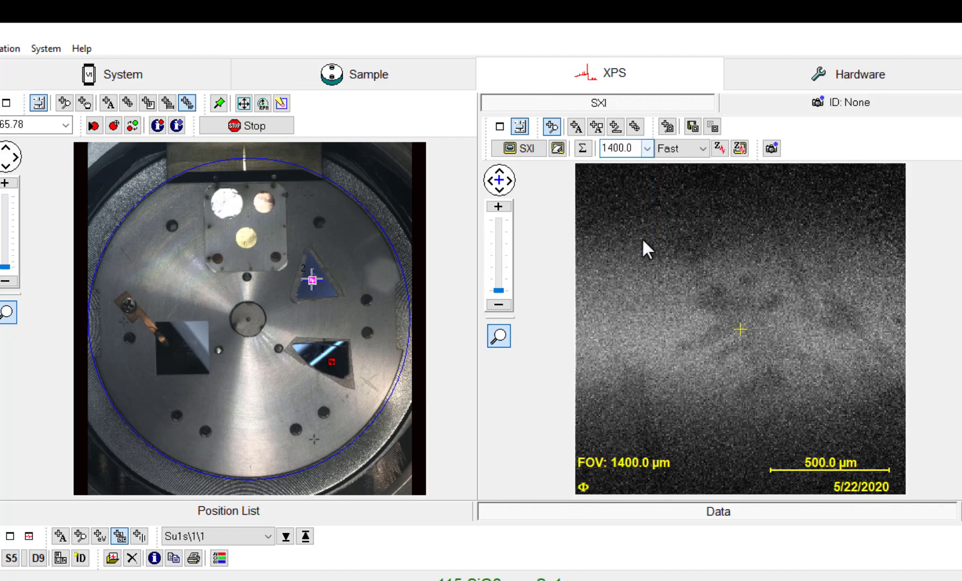
pyautogui.click(523, 149)
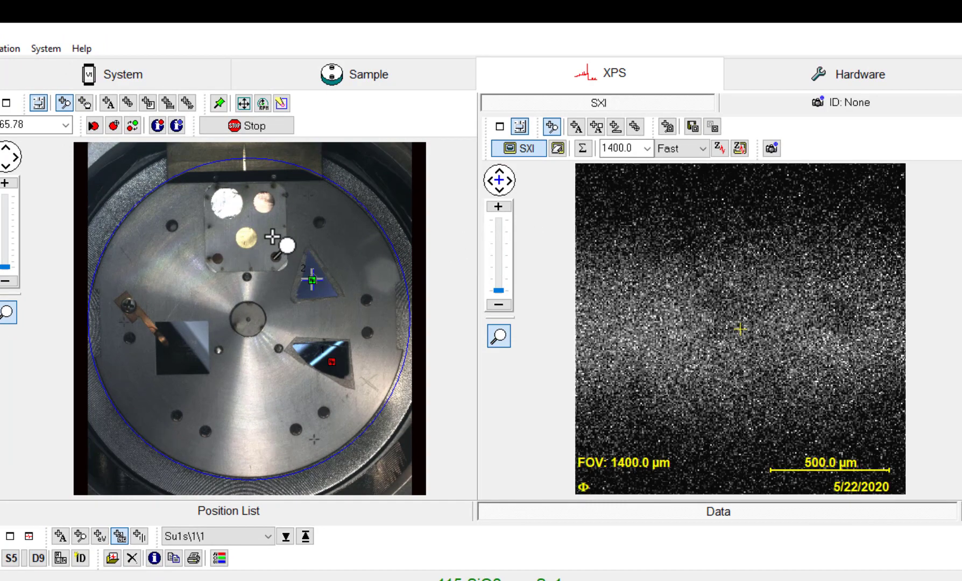
# Zoom the sample photo to the triangular SiO2 piece and drive the stage to its slanted right edge from the live SXI image
pyautogui.moveTo(272, 236); pyautogui.dragTo(353, 318)
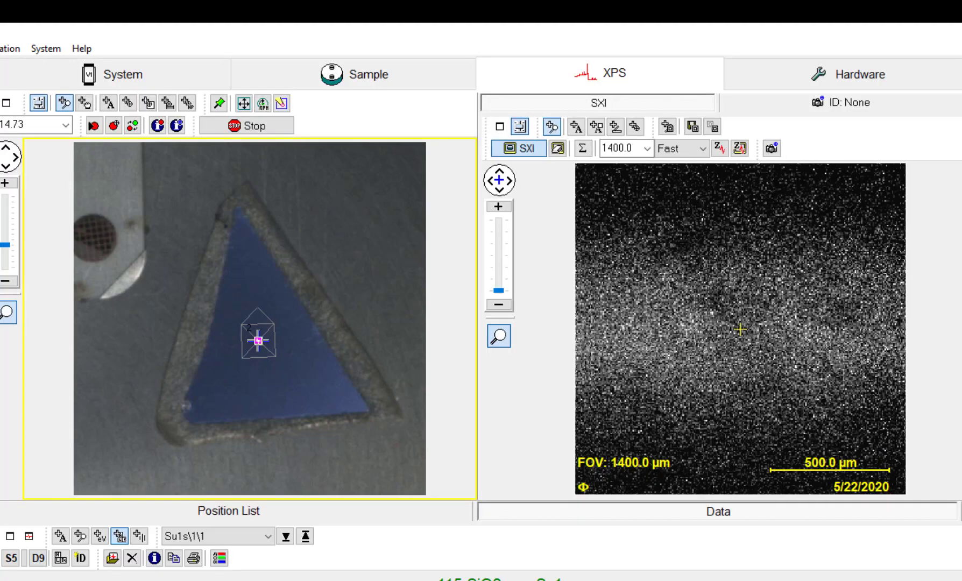
pyautogui.click(892, 331)
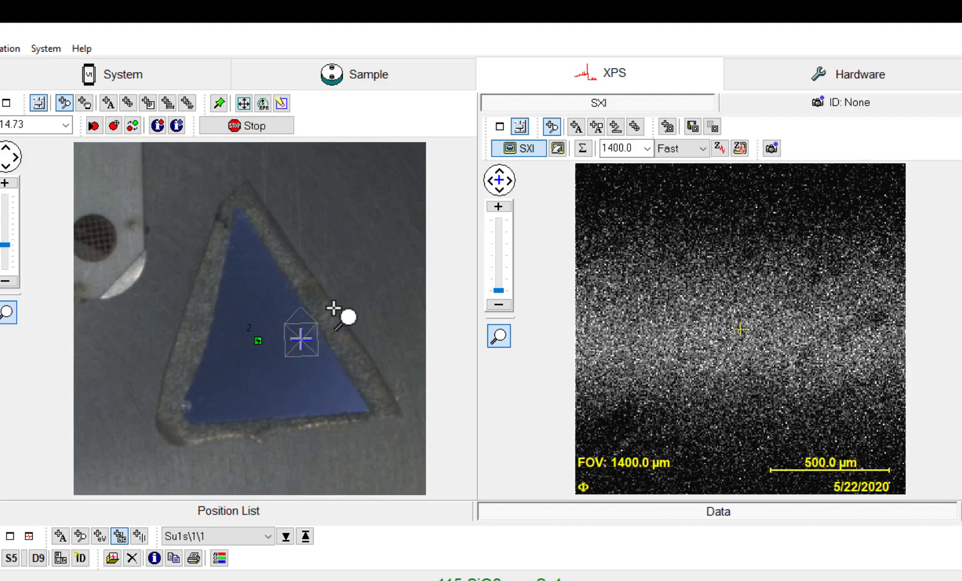
pyautogui.click(323, 376)
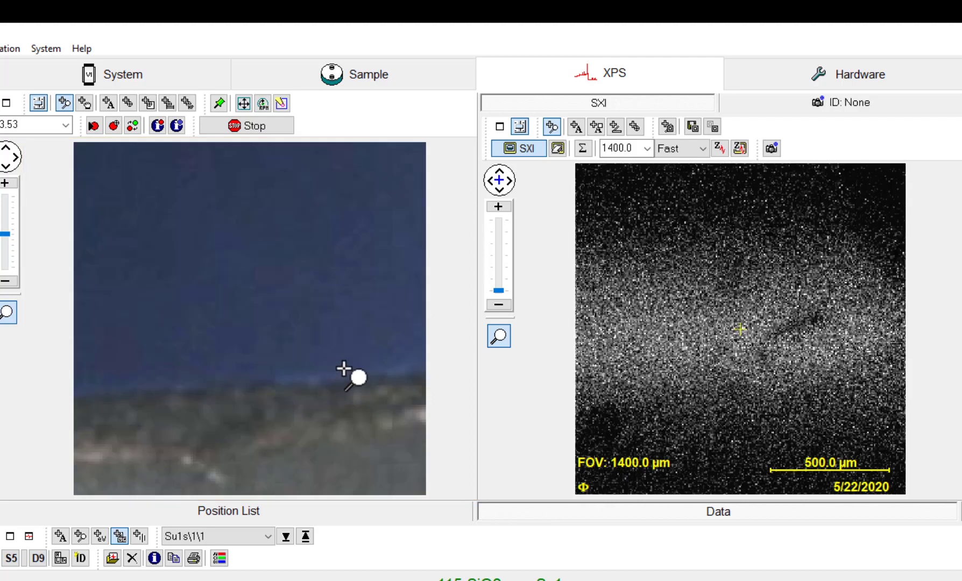
pyautogui.click(12, 282)
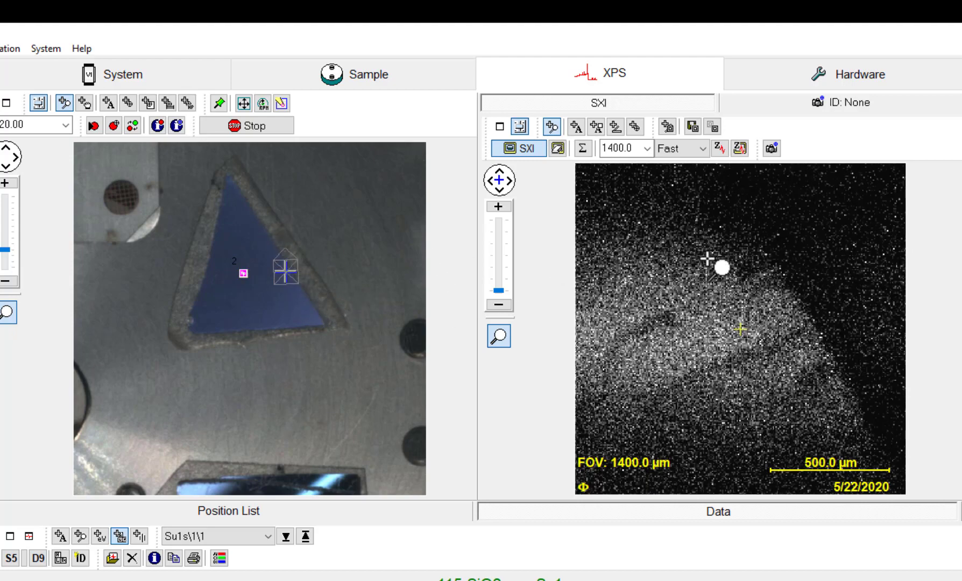
pyautogui.doubleClick(738, 204)
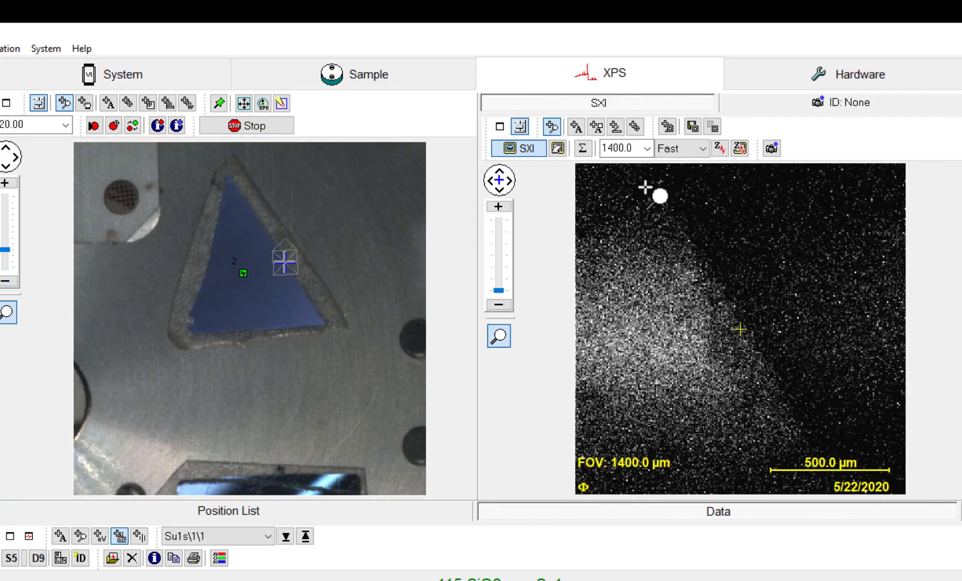
pyautogui.doubleClick(645, 187)
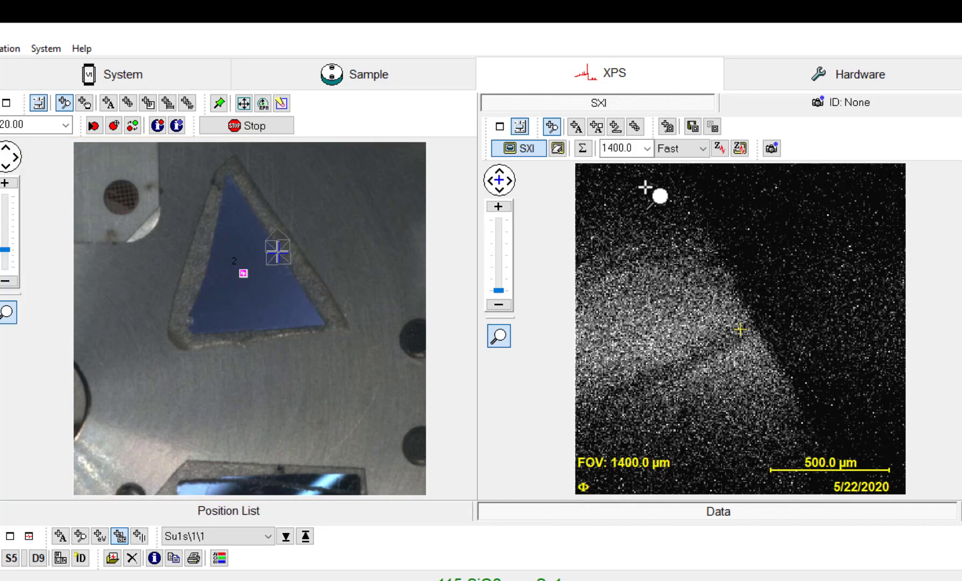
# Drive the stage to the triangular sample's upper tip with Drive to Click and activate the Grab tool for the sample photo
pyautogui.rightClick(227, 178)
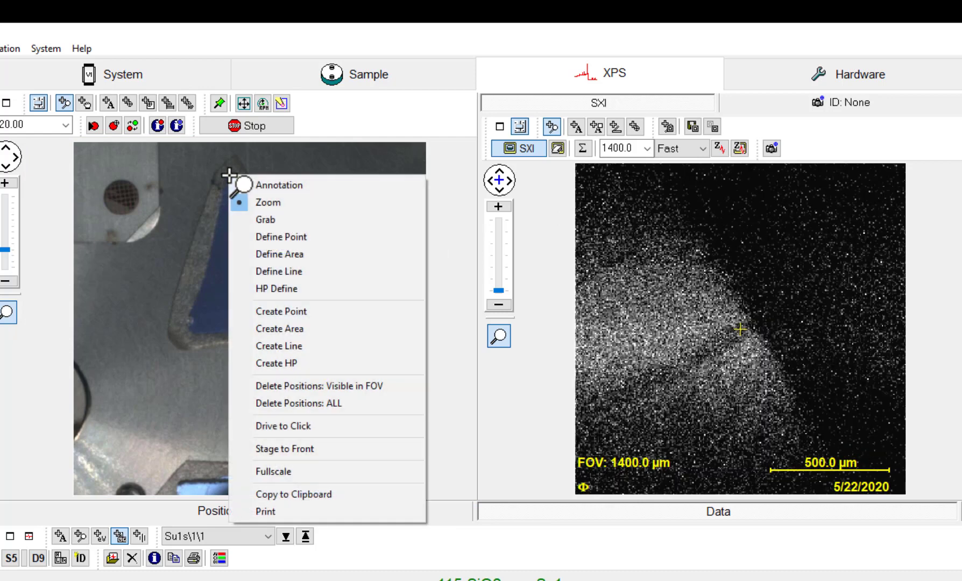
pyautogui.click(313, 422)
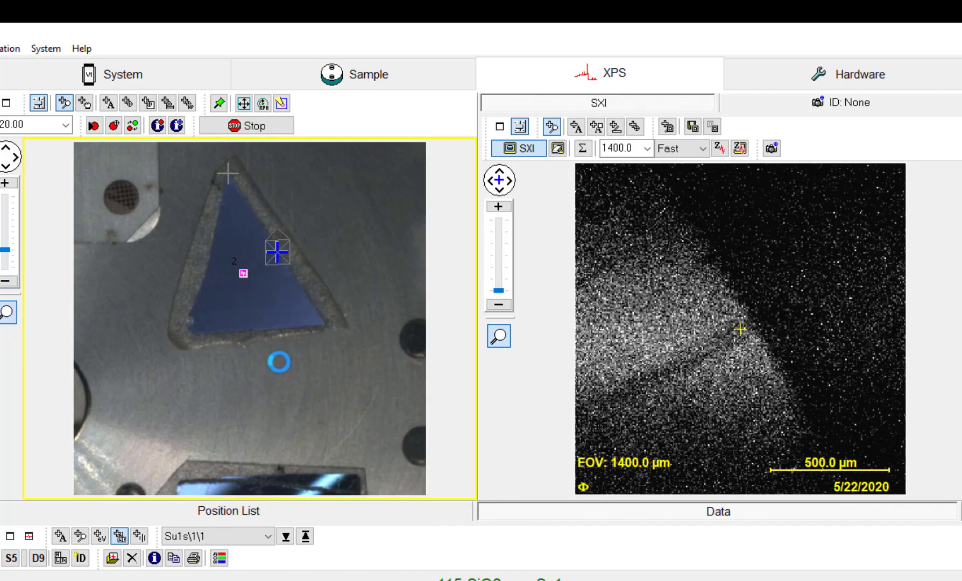
pyautogui.click(84, 102)
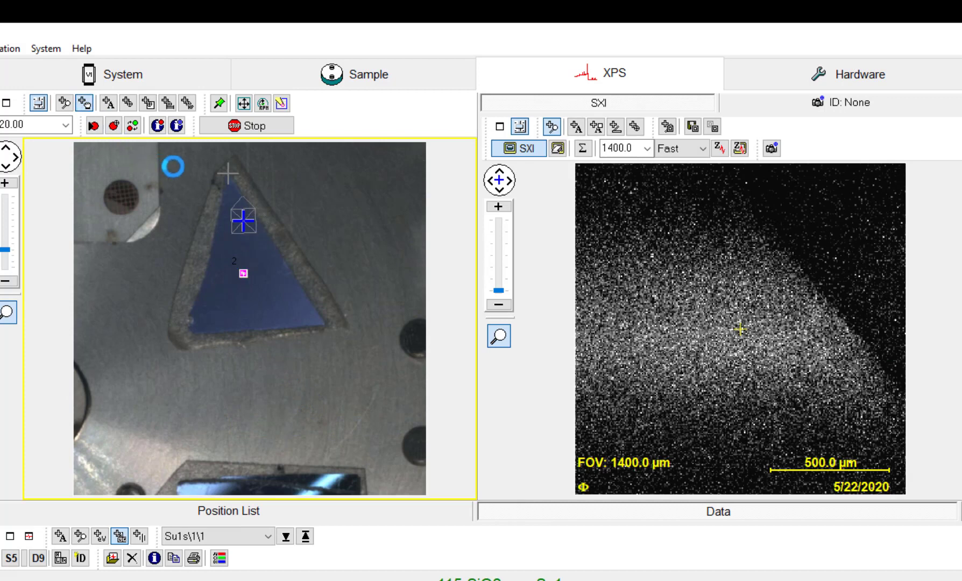
# Drive the stage from the triangular SiO2 sample's tip to the middle of its blue surface with Drive to Click
pyautogui.moveTo(201, 172); pyautogui.dragTo(261, 309)
pyautogui.scroll(1, 324, 309)
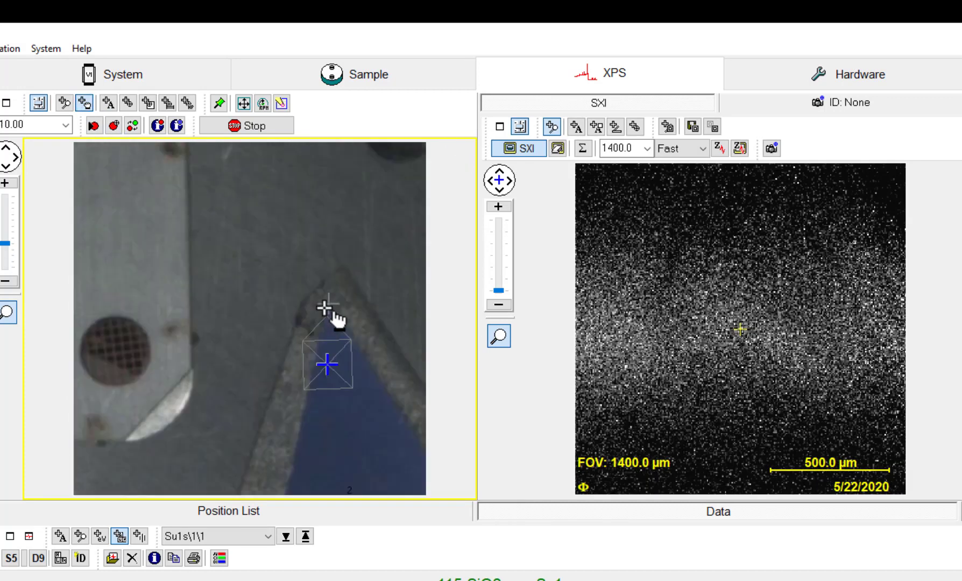
pyautogui.moveTo(374, 325); pyautogui.dragTo(316, 340)
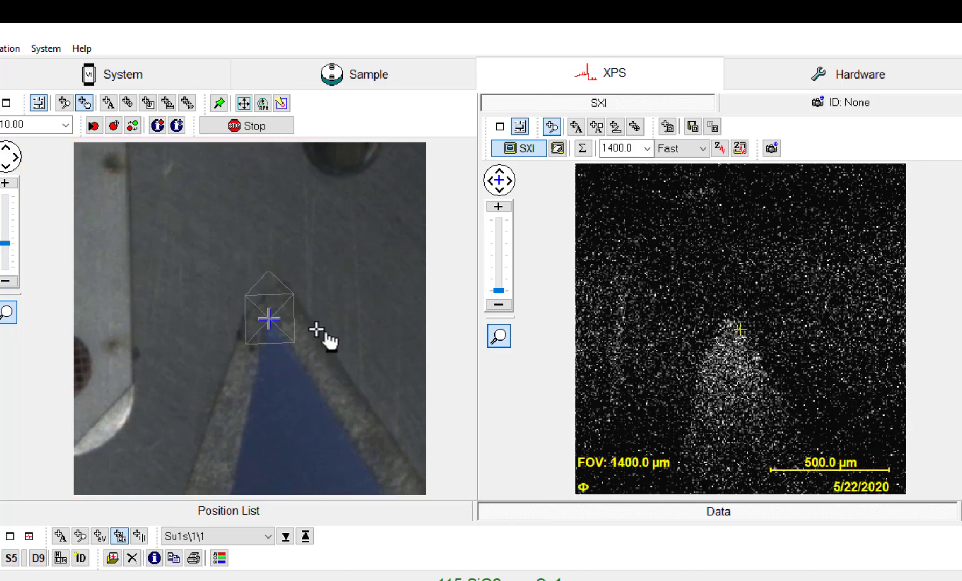
pyautogui.moveTo(329, 451); pyautogui.dragTo(267, 239)
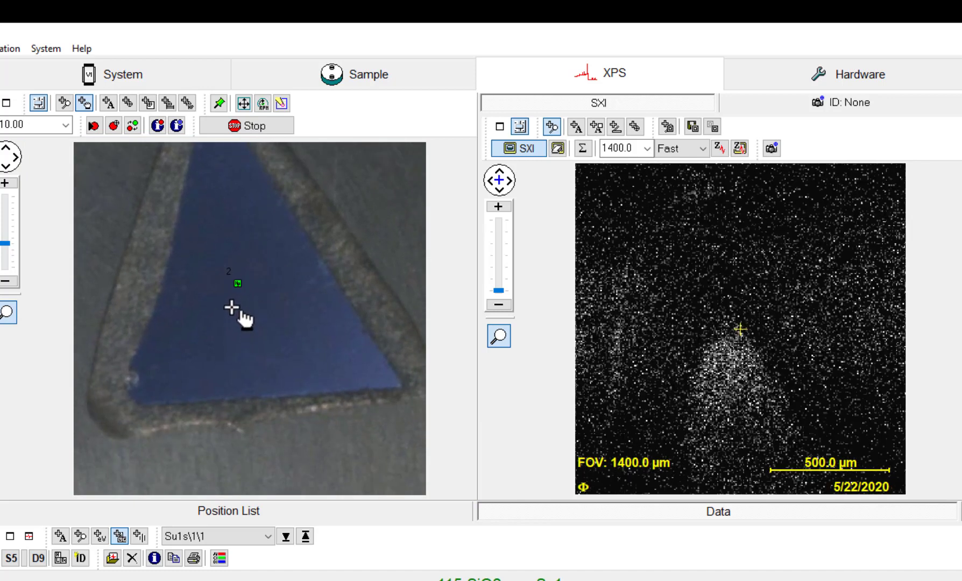
pyautogui.rightClick(231, 307)
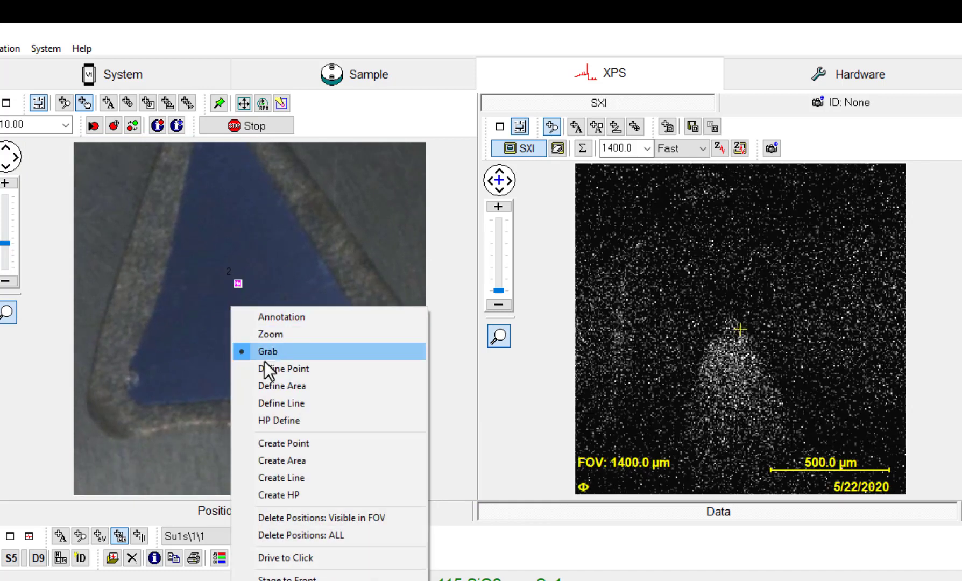
pyautogui.click(308, 558)
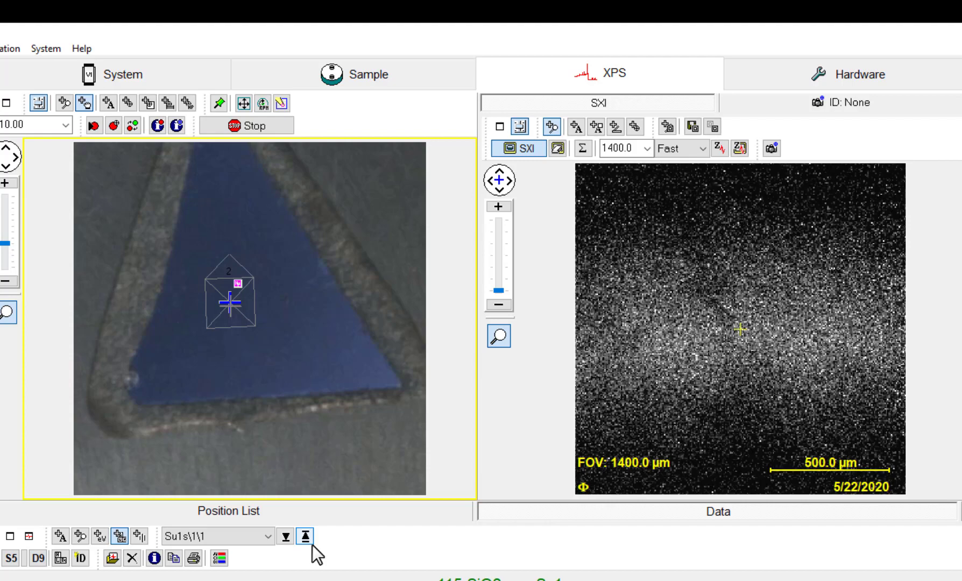
pyautogui.click(312, 544)
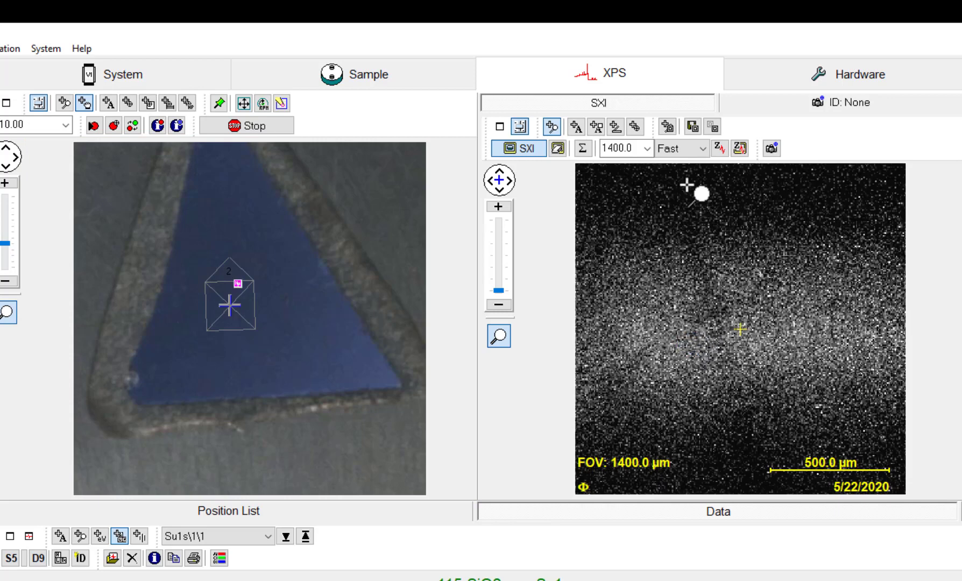
# Switch the live SXI image to Total mode and zoom it around the dark spot to a 575.9 µm field of view
pyautogui.click(690, 148)
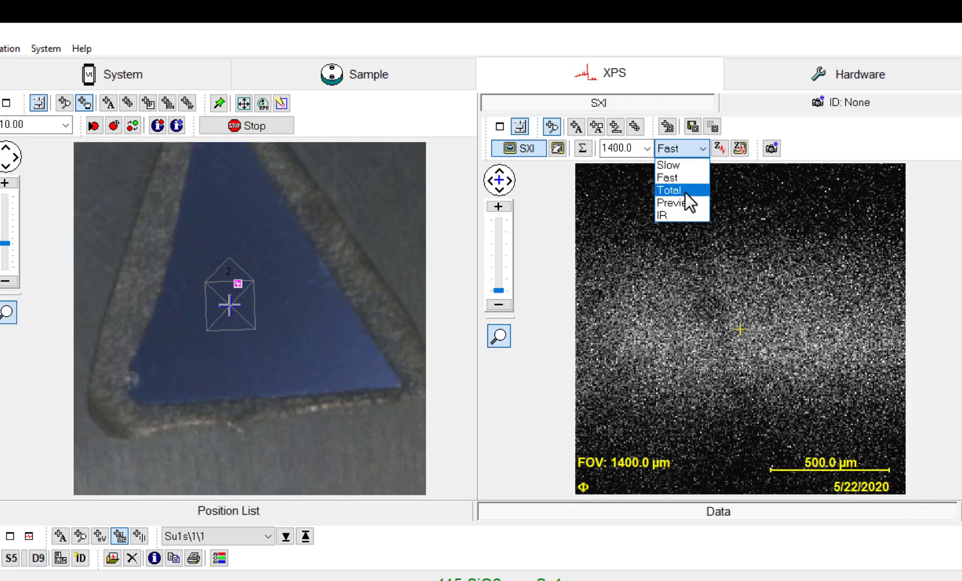
pyautogui.click(685, 192)
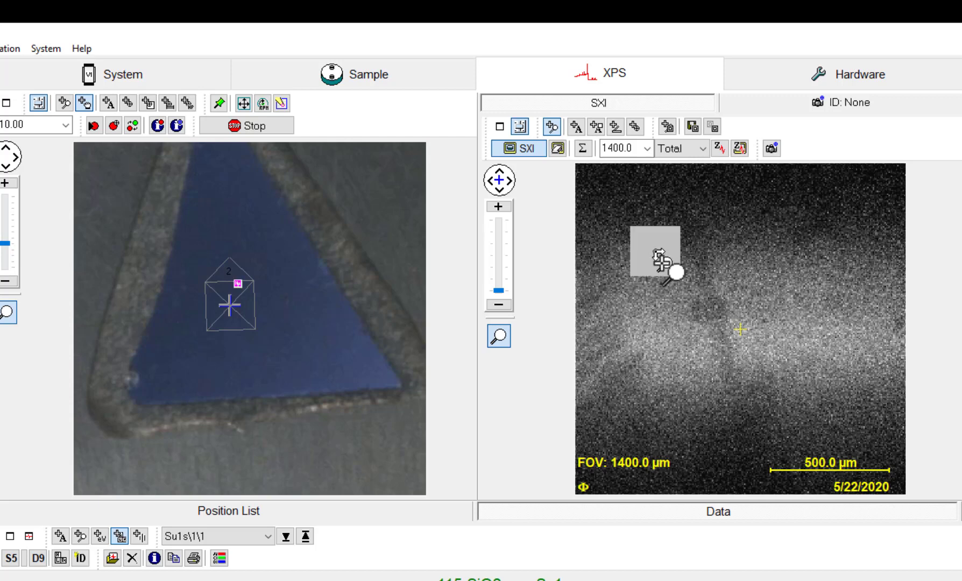
pyautogui.click(654, 253)
pyautogui.moveTo(757, 338); pyautogui.dragTo(793, 366)
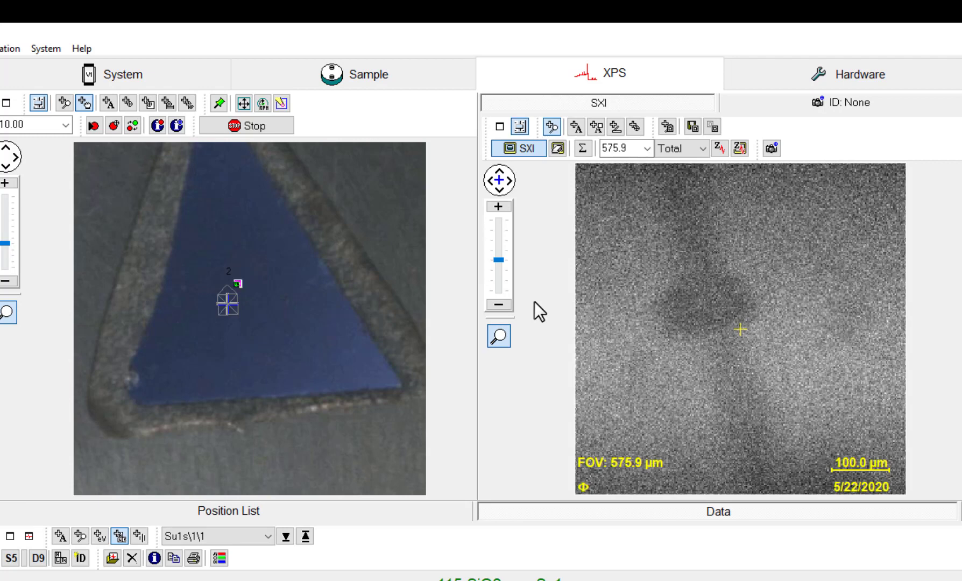
# Capture the live SXI image as a photo and define one point on its dark spot and one on the bright area
pyautogui.click(769, 149)
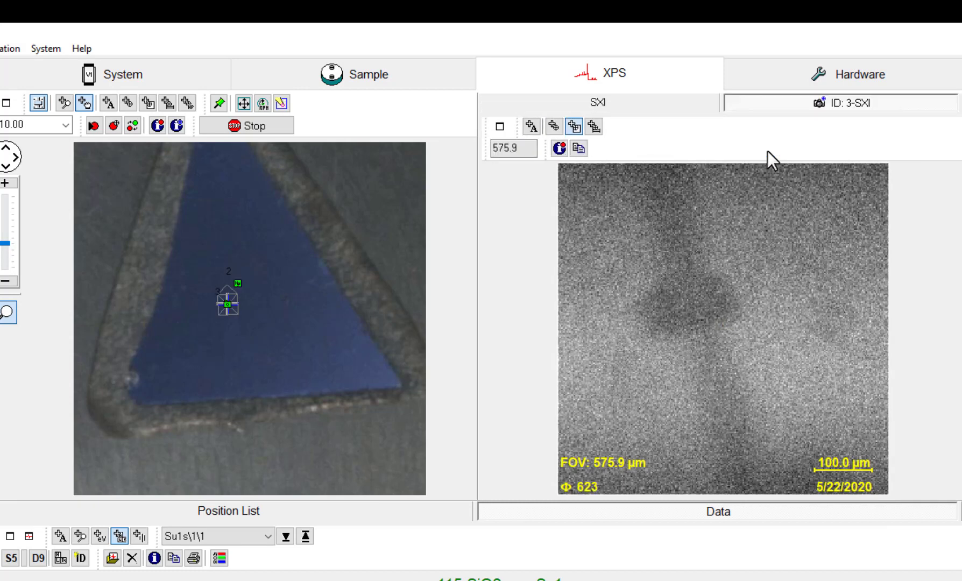
pyautogui.click(554, 130)
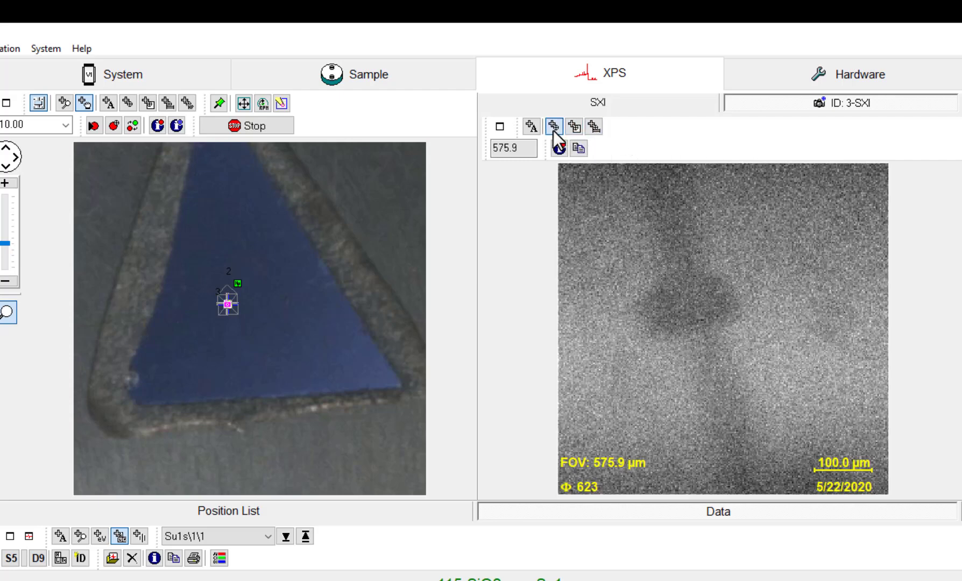
pyautogui.click(691, 303)
pyautogui.click(820, 365)
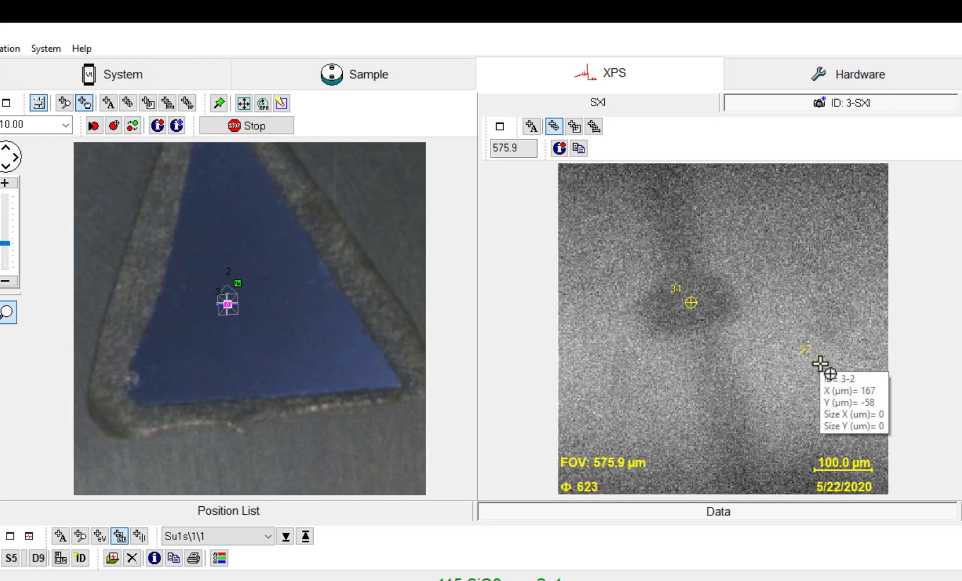
# Stop live SXI imaging and deactivate the SiO2 HP position in the Position List
pyautogui.click(674, 104)
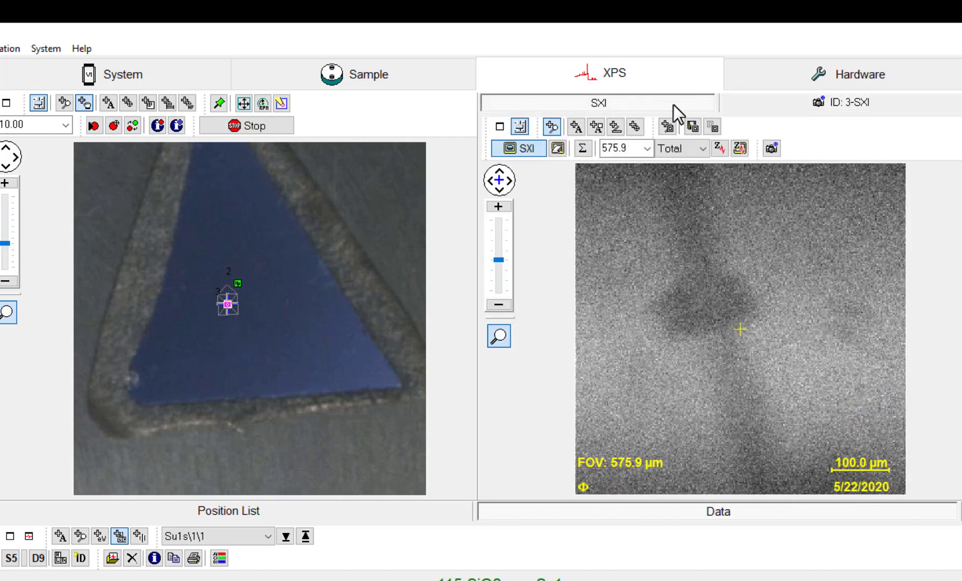
pyautogui.click(532, 149)
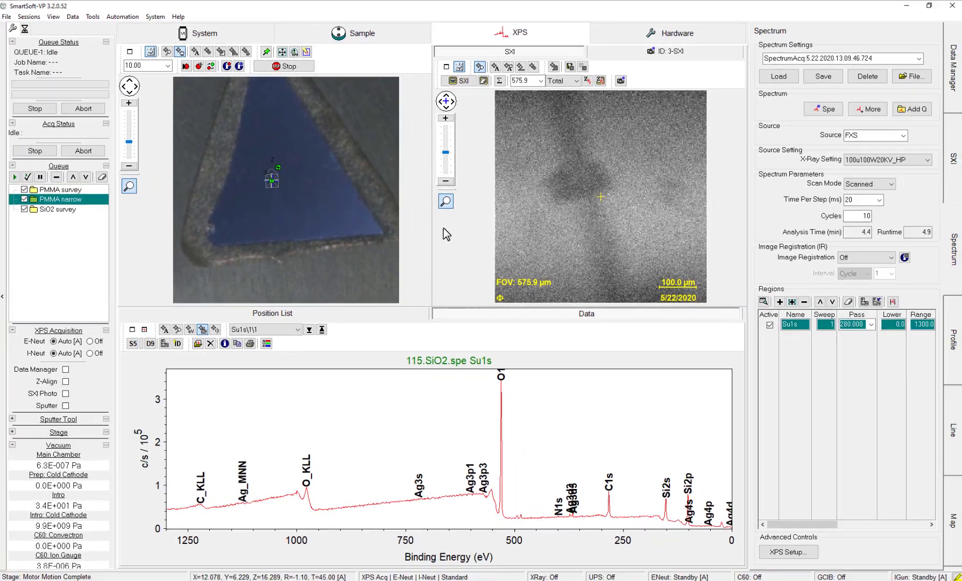
pyautogui.click(398, 311)
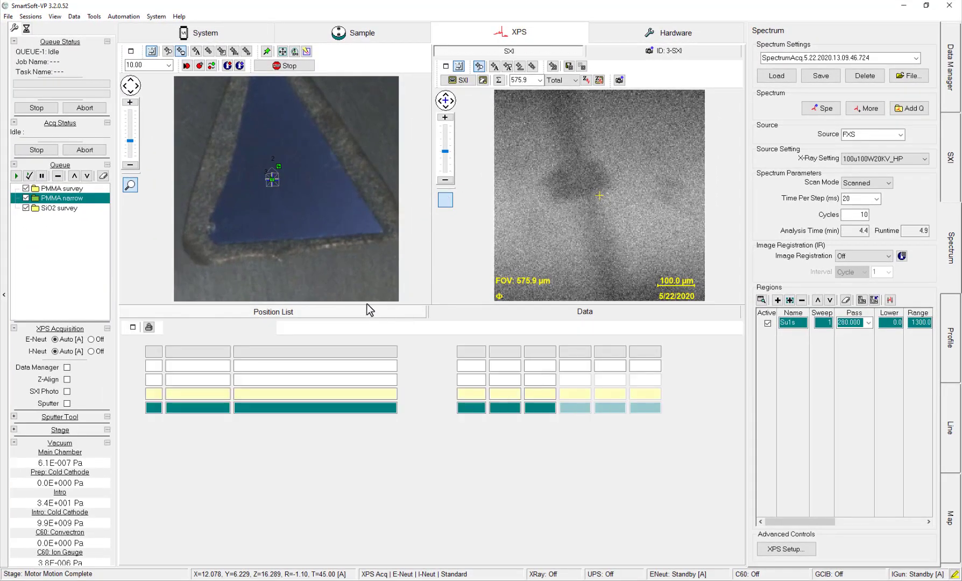
pyautogui.click(135, 366)
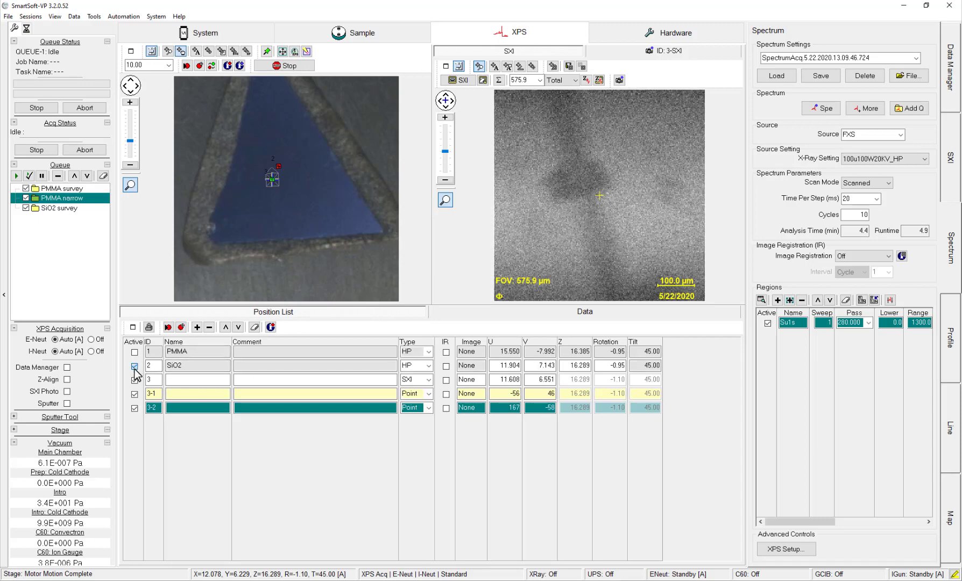
# Name the SXI position SiO2 and comment its points 3-1 and 3-2 as "dark spot" and "bright area"
pyautogui.click(178, 379)
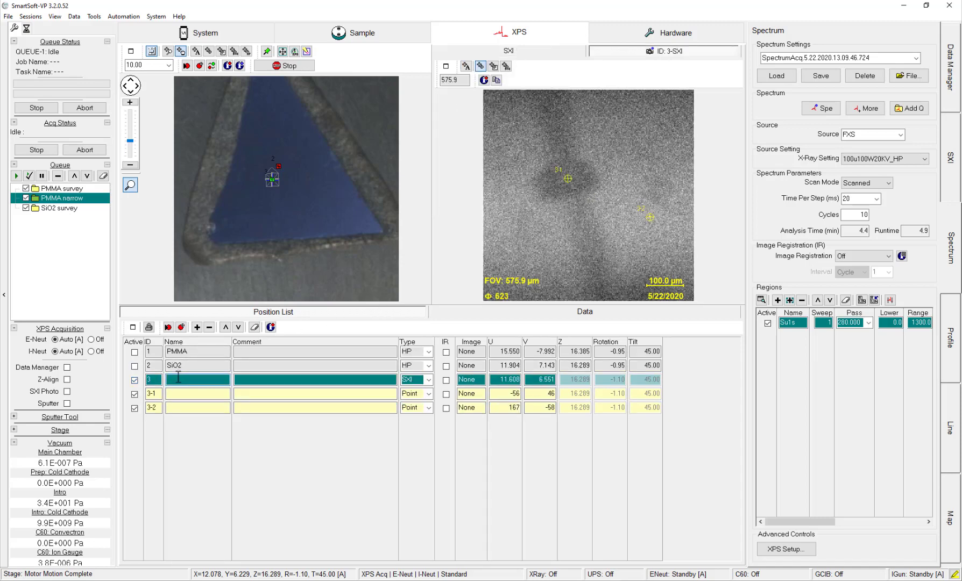
pyautogui.write('SiO2')
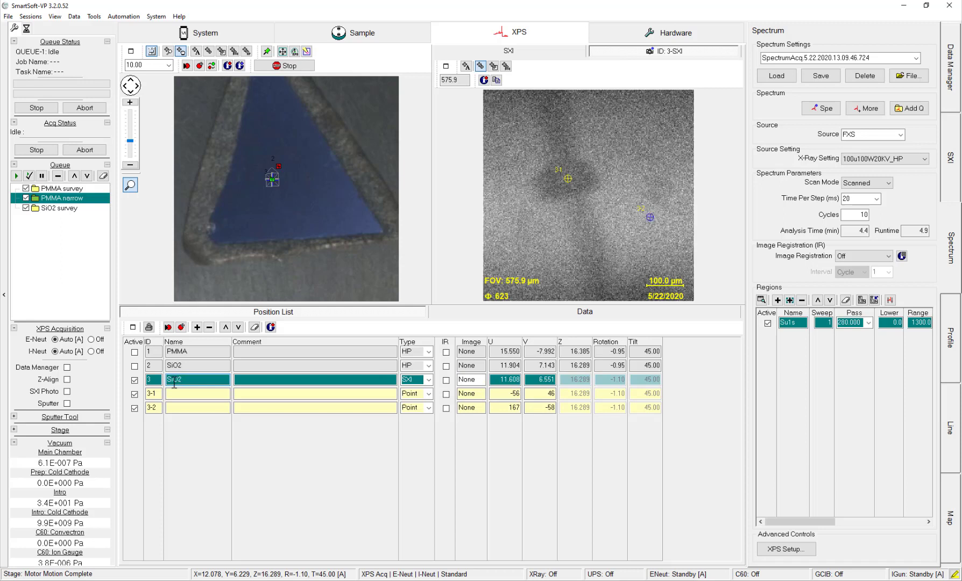
pyautogui.click(246, 398)
pyautogui.write('dark spot')
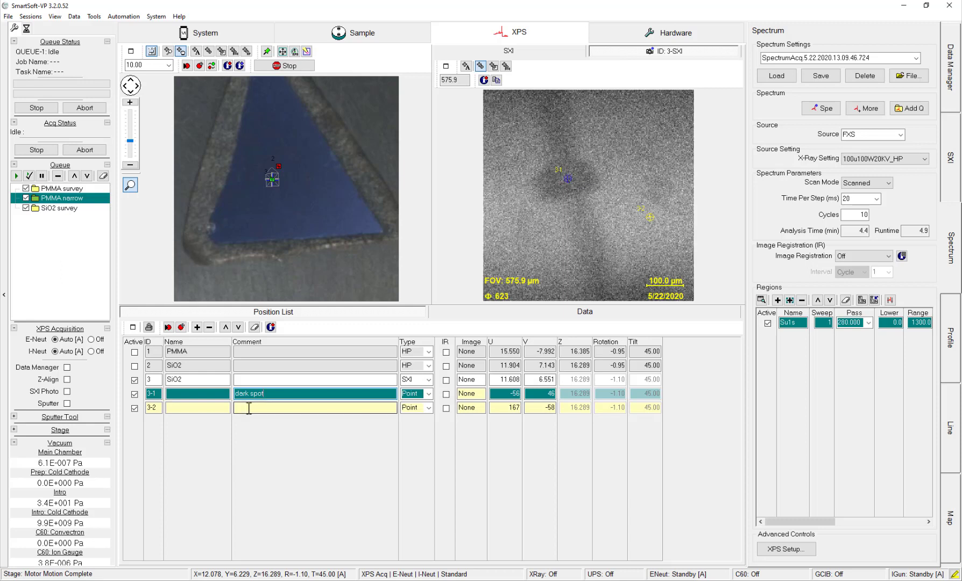
pyautogui.click(249, 407)
pyautogui.write('bright area')
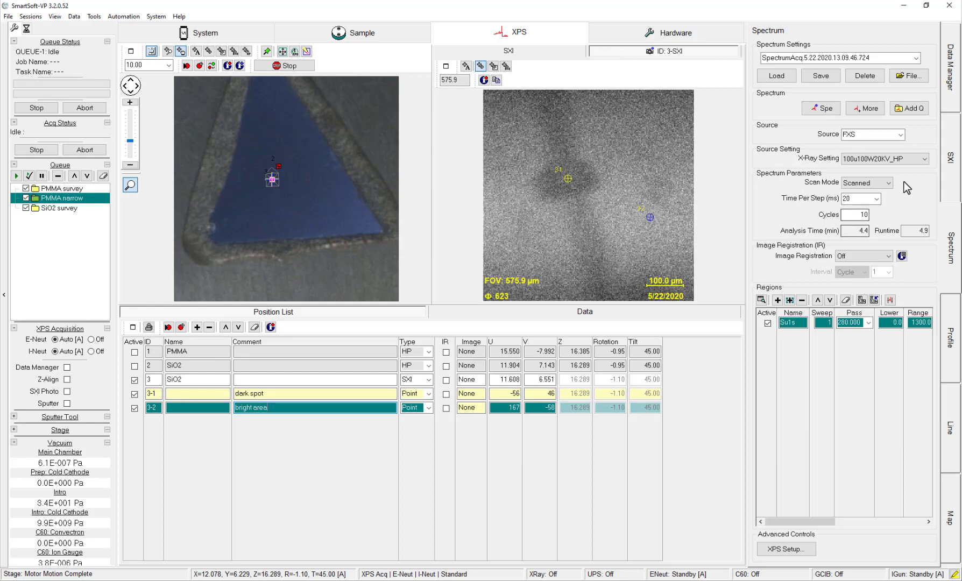
# Set the X-Ray Setting to 30u7.5W15KV and start the spectrum acquisition without saving the changes to QUEUE-1
pyautogui.click(925, 159)
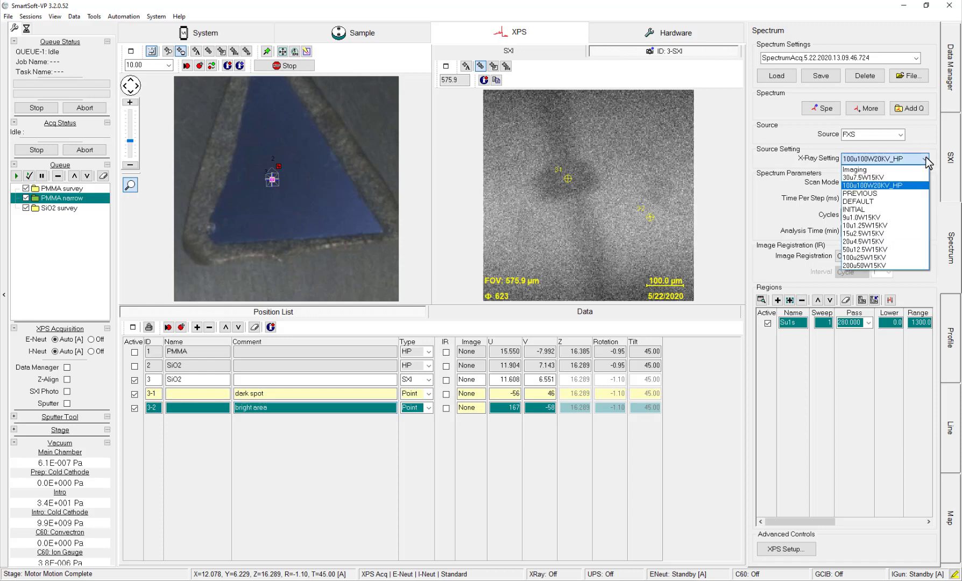
pyautogui.click(906, 177)
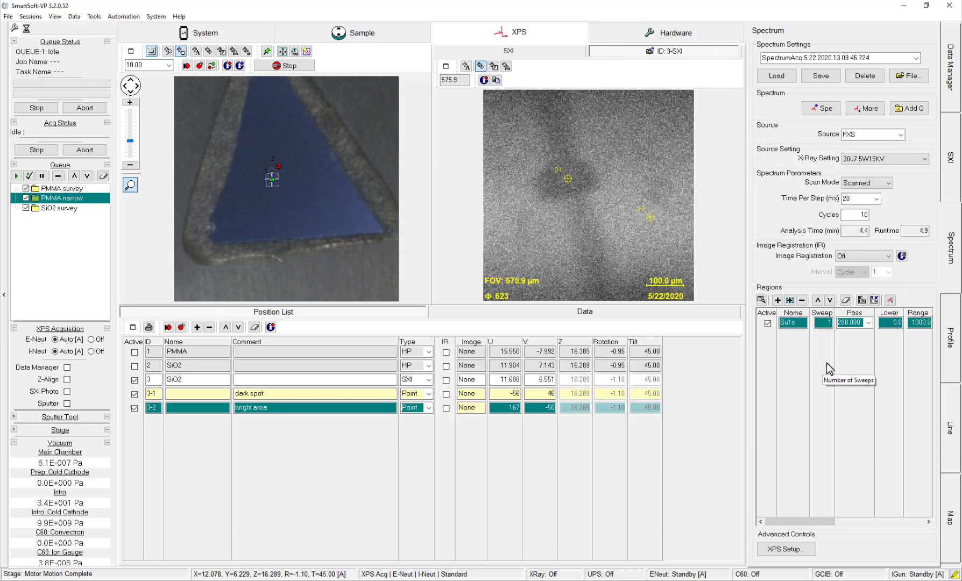
pyautogui.click(820, 109)
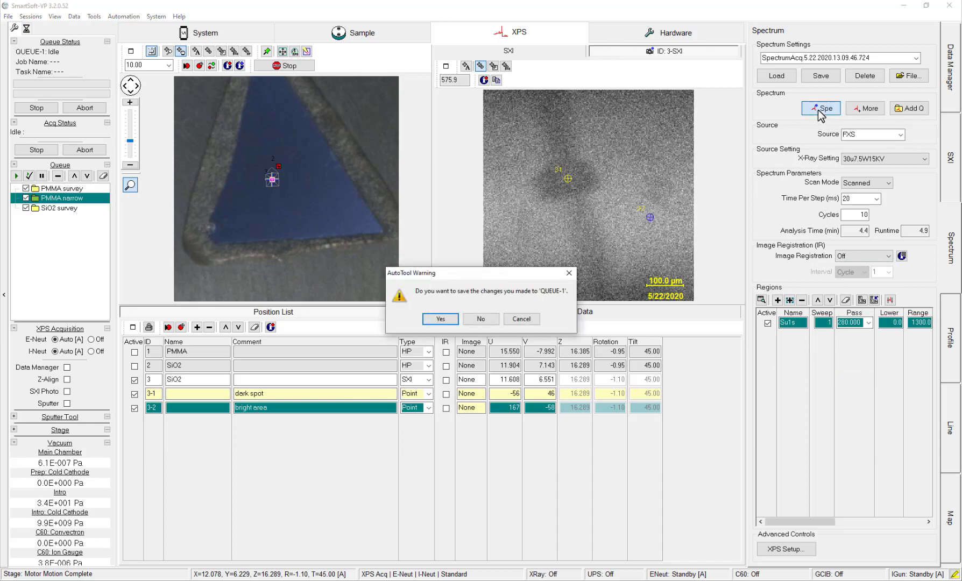
pyautogui.click(480, 320)
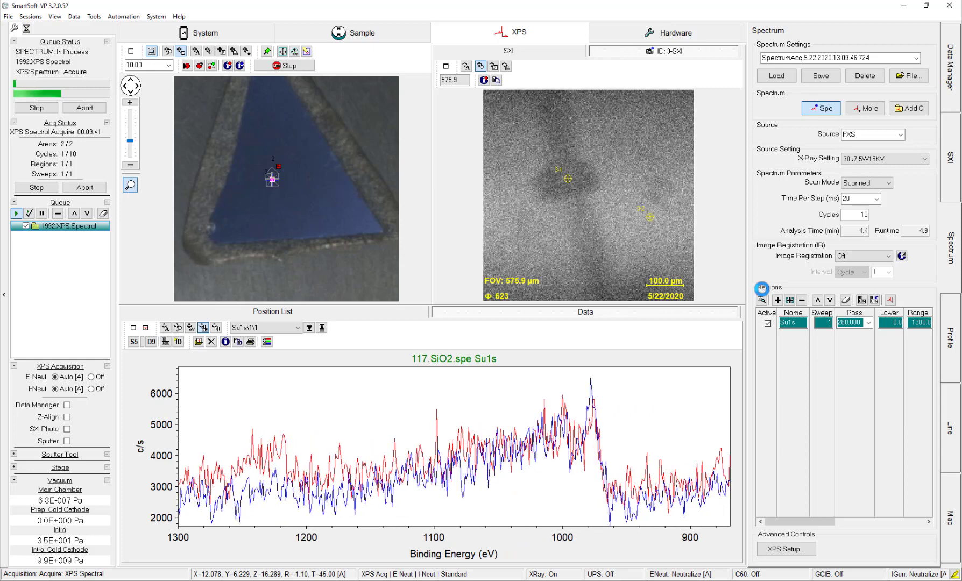
# Show the legend for the two area spectra and zoom the plot to the tall peak near 530 eV
pyautogui.click(266, 345)
pyautogui.moveTo(476, 222); pyautogui.dragTo(437, 253)
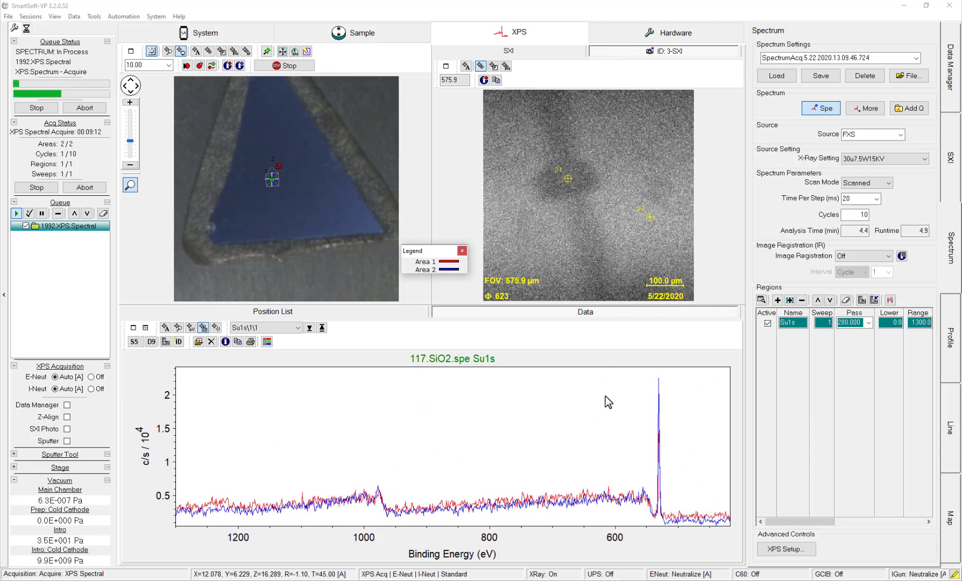
pyautogui.rightClick(586, 378)
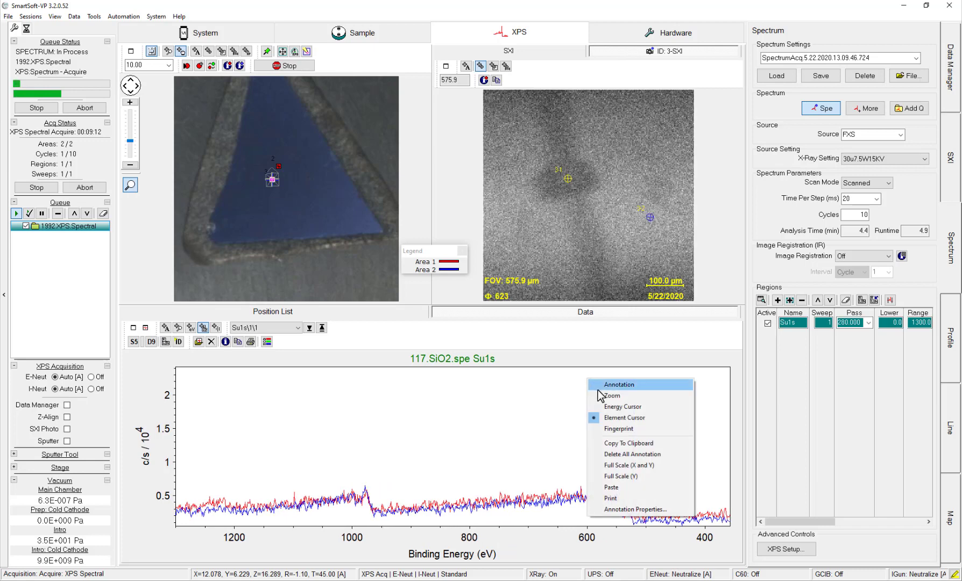
pyautogui.click(603, 396)
pyautogui.moveTo(580, 372); pyautogui.dragTo(611, 529)
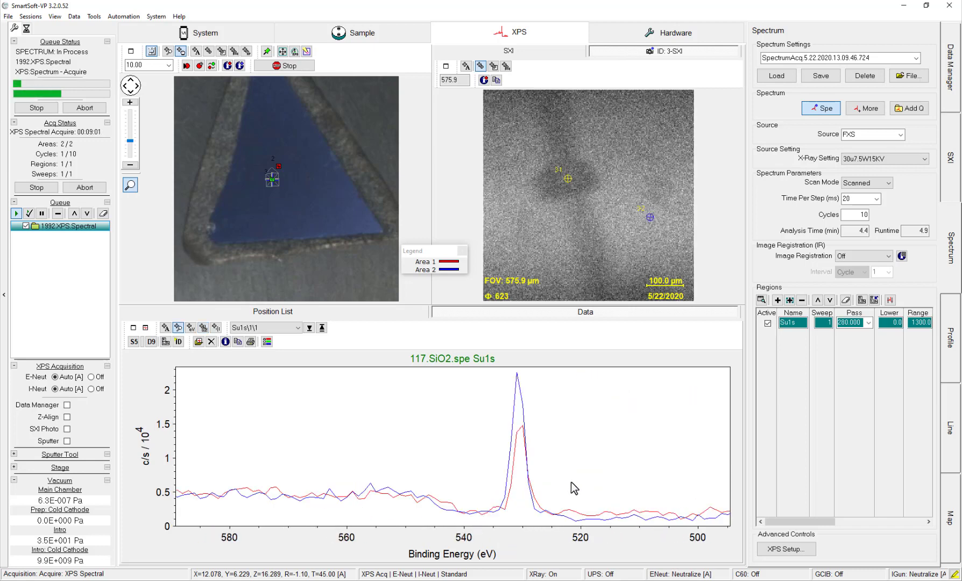
# Identify the peak near 530 eV with the Element Cursor
pyautogui.rightClick(519, 381)
pyautogui.click(541, 422)
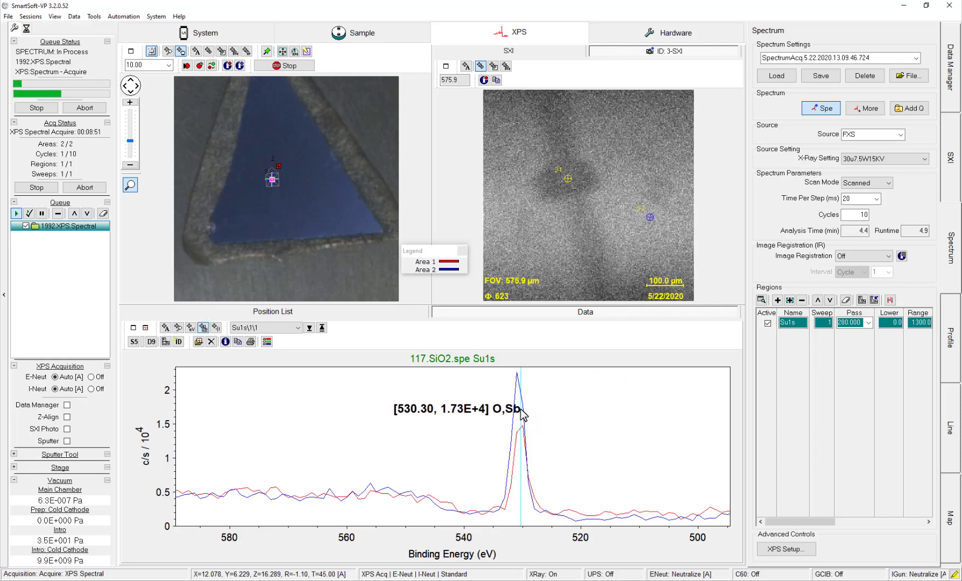
pyautogui.click(521, 420)
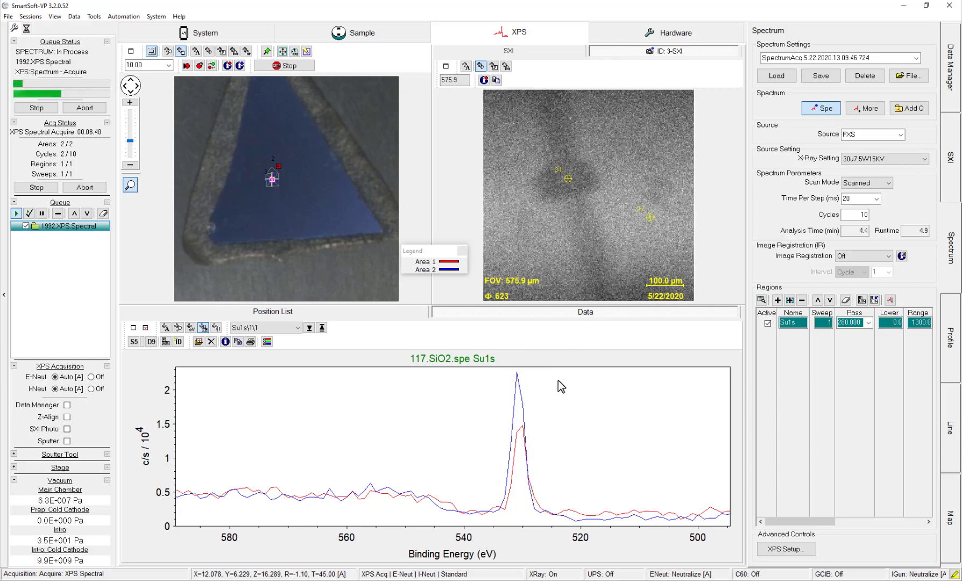
# Move the legend to the upper edge of the spectrum plot and restore the plot to Full Scale (X and Y)
pyautogui.moveTo(444, 261); pyautogui.dragTo(373, 362)
pyautogui.rightClick(419, 387)
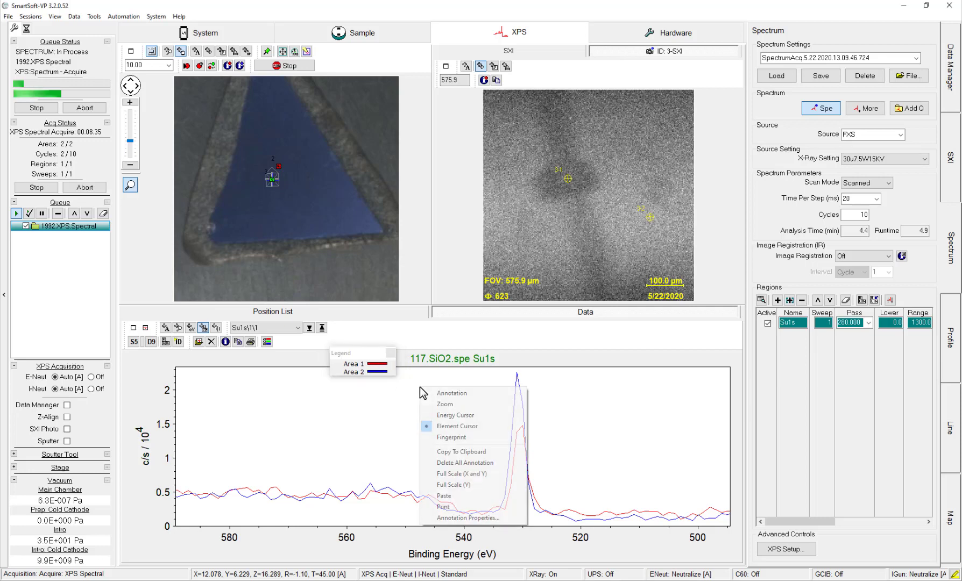
pyautogui.click(452, 475)
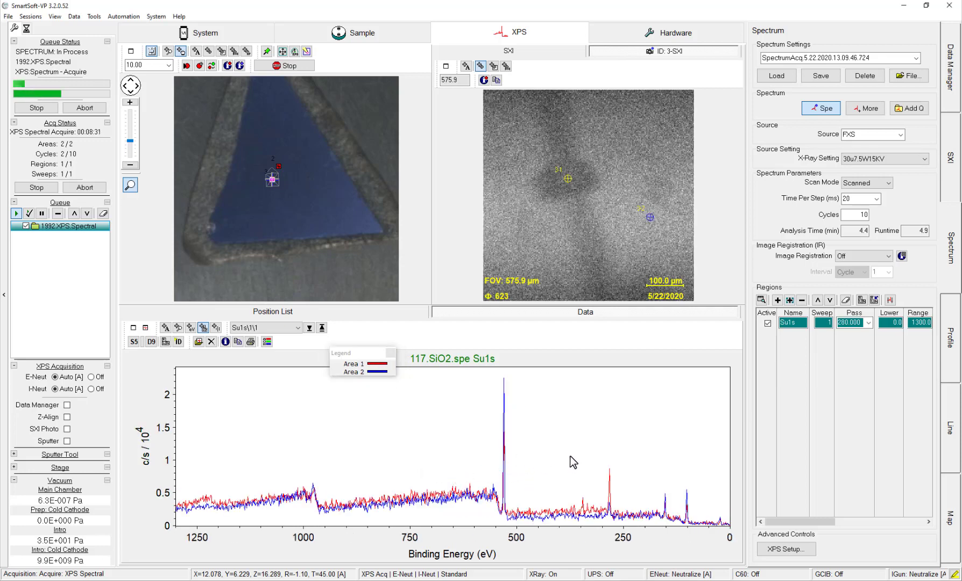
# Zoom the spectra to the peak near 283 eV and identify it with the Element Cursor
pyautogui.moveTo(570, 456); pyautogui.dragTo(609, 484)
pyautogui.rightClick(611, 435)
pyautogui.click(616, 454)
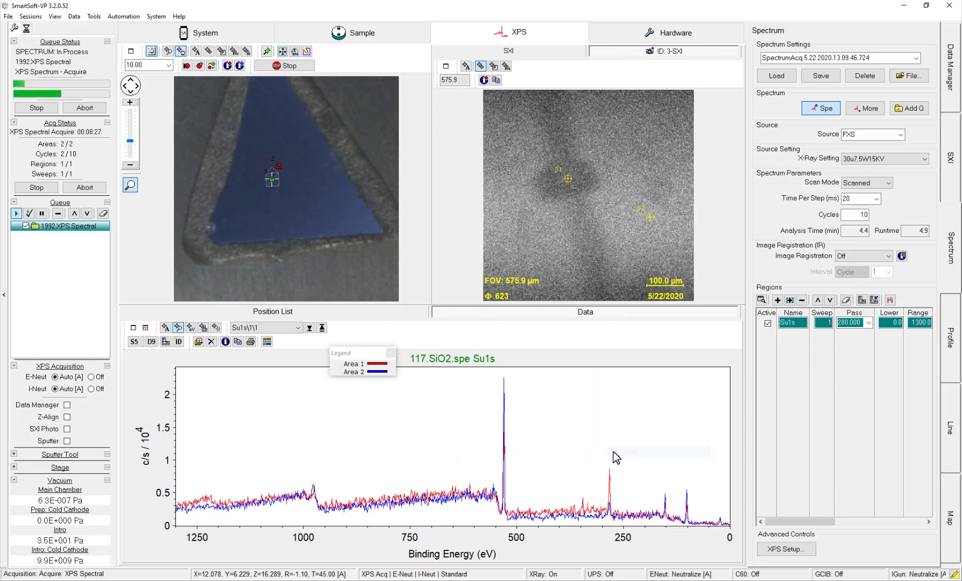
pyautogui.moveTo(571, 459); pyautogui.dragTo(620, 522)
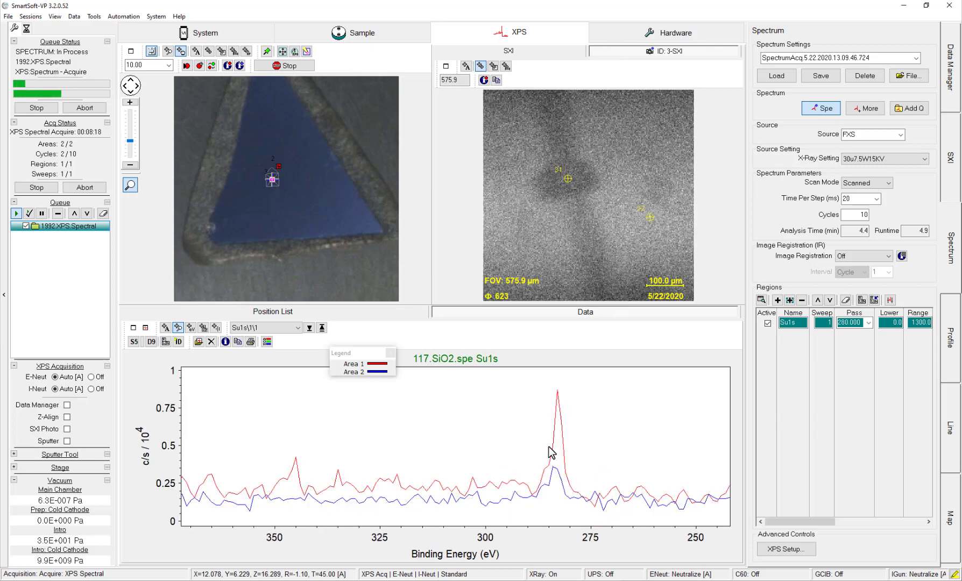
pyautogui.rightClick(556, 419)
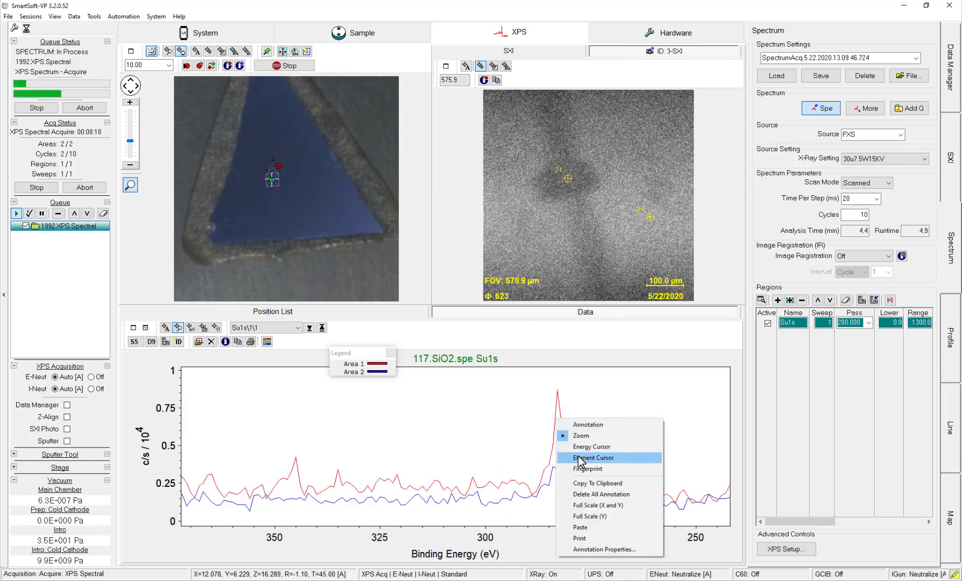
pyautogui.click(579, 458)
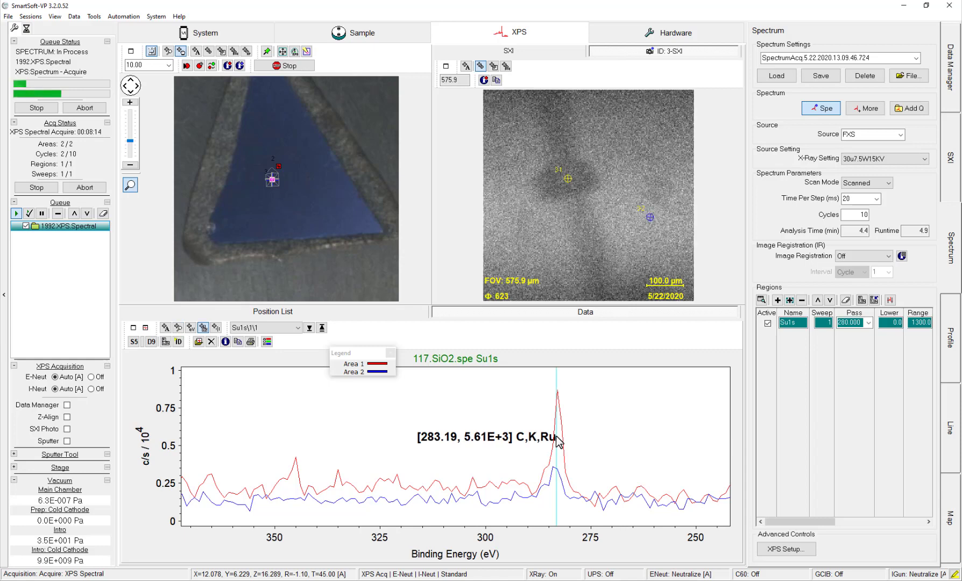
# Restore the survey plot to Full Scale (X and Y)
pyautogui.click(556, 437)
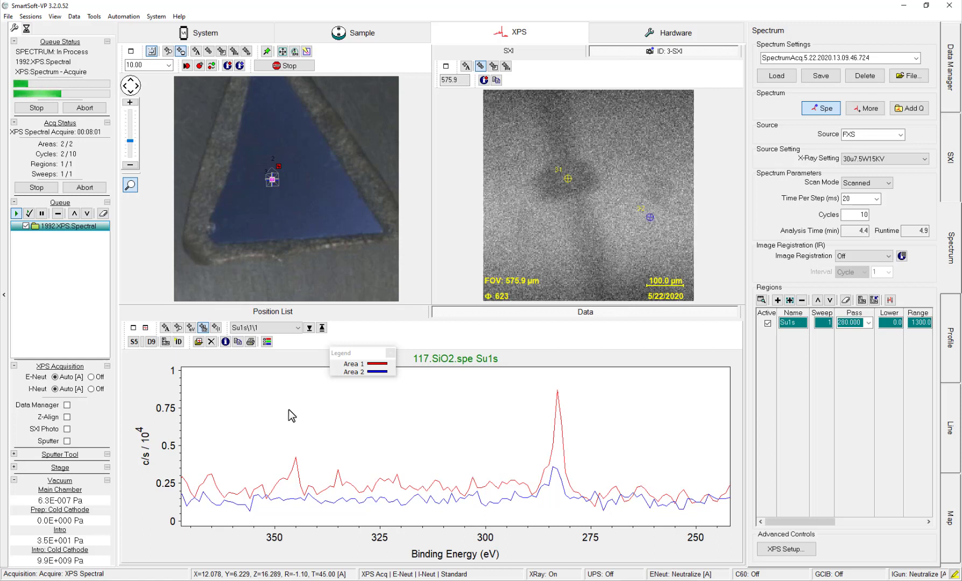
pyautogui.moveTo(292, 415); pyautogui.dragTo(294, 410)
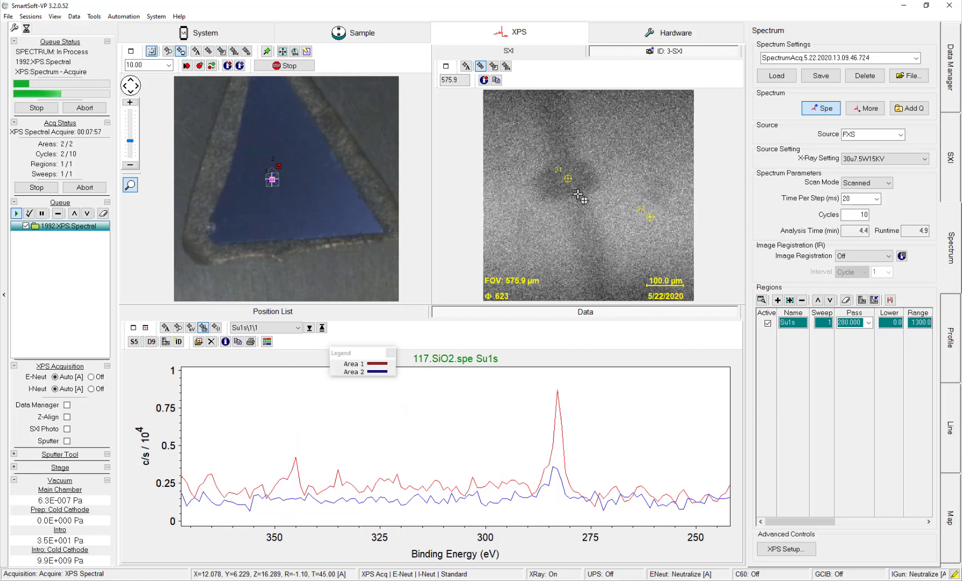
pyautogui.rightClick(467, 396)
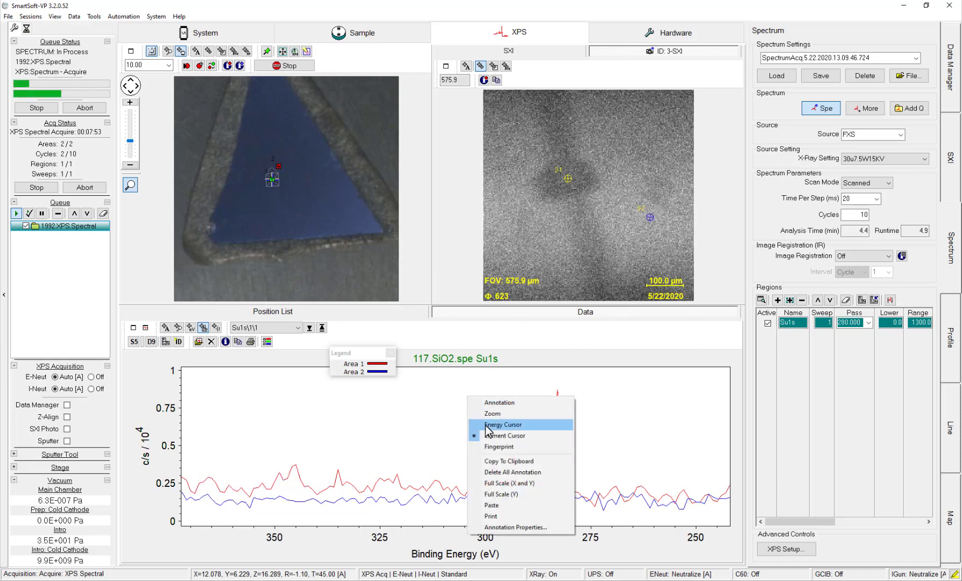
pyautogui.click(500, 485)
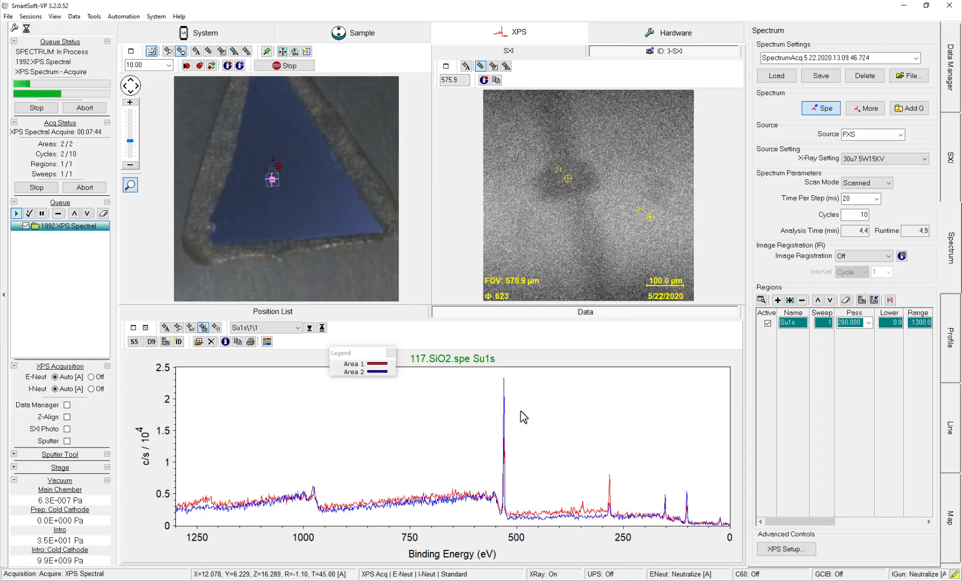
# Display only the Area 1 survey curve and label its peaks with automatic peak identification
pyautogui.click(310, 327)
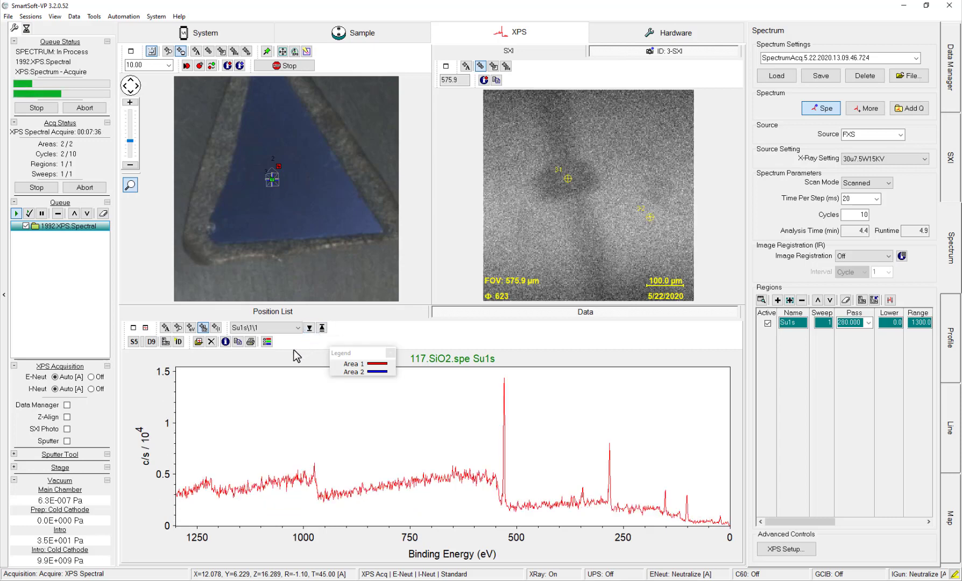
pyautogui.click(178, 342)
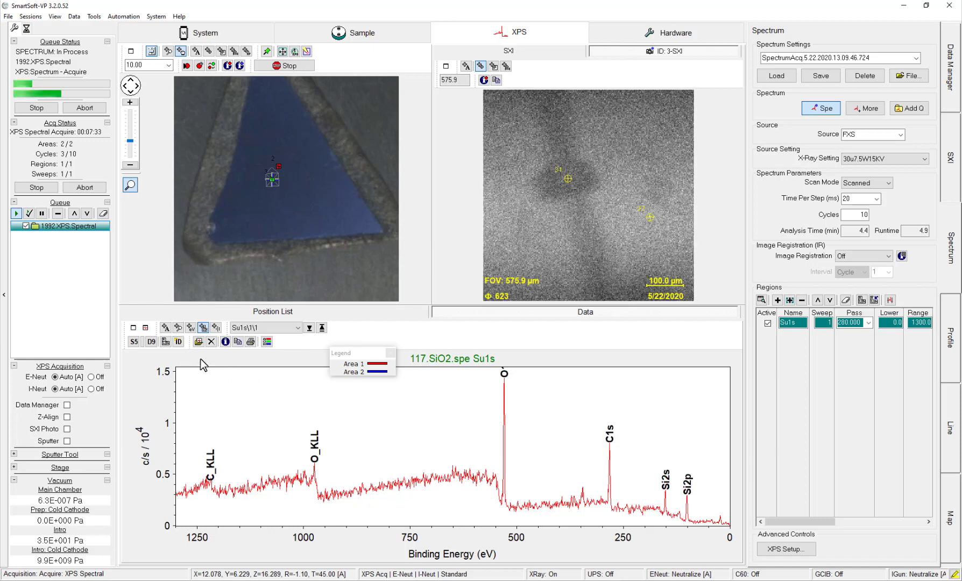
# Add Ca from the periodic table to both the acquisition regions and the peak identification labels
pyautogui.click(165, 341)
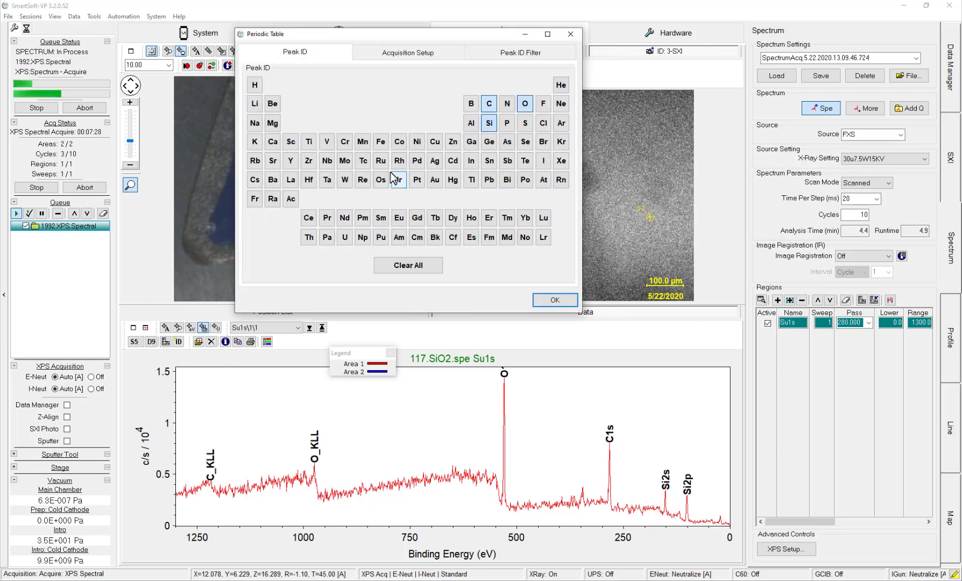
pyautogui.click(383, 55)
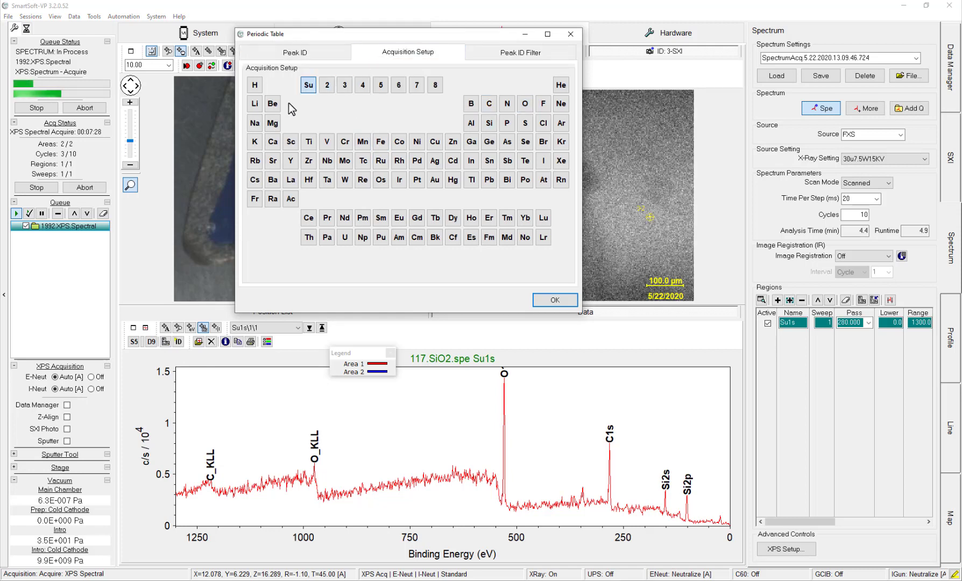
pyautogui.click(273, 142)
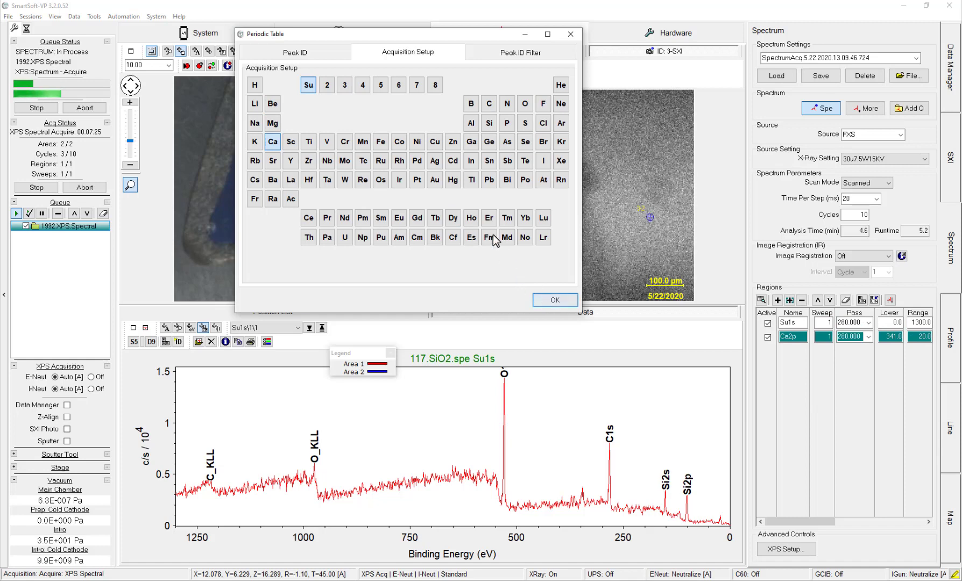
pyautogui.click(335, 59)
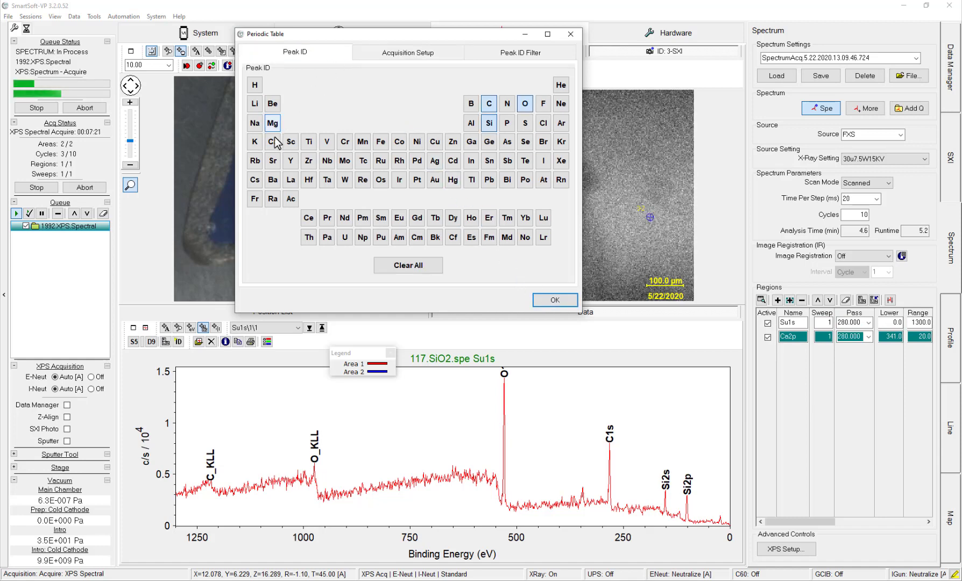
pyautogui.click(544, 300)
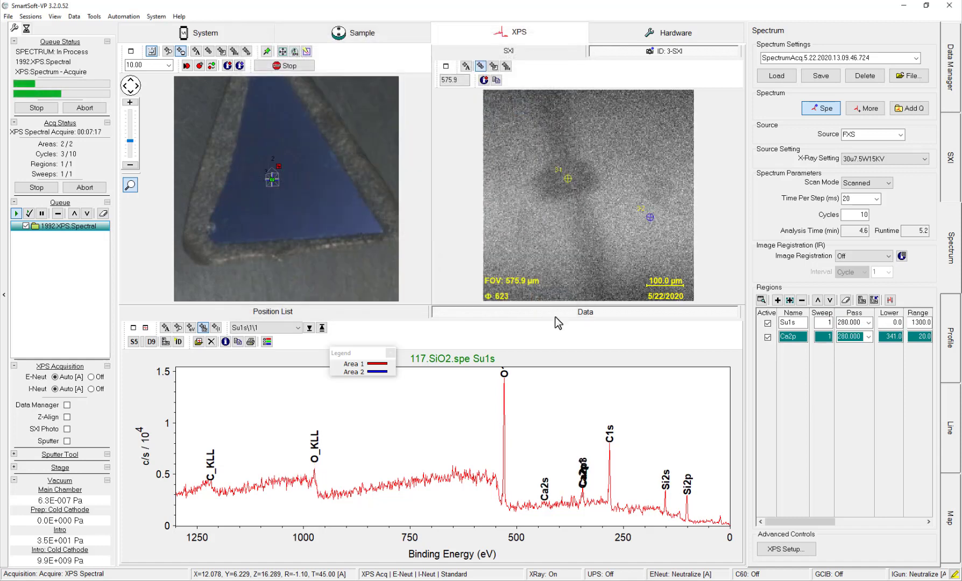
# Import the identified elements from the spectral display into the acquisition region list
pyautogui.click(873, 300)
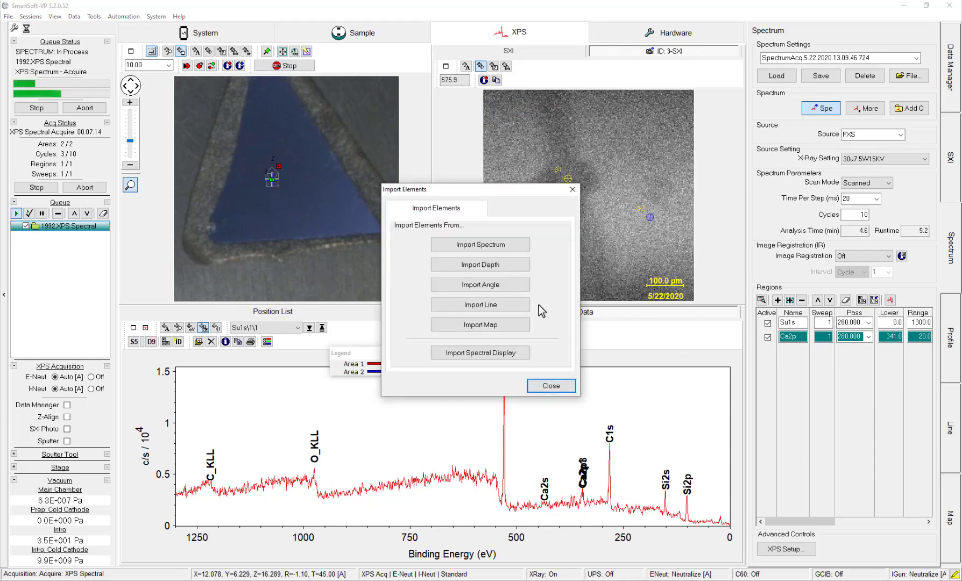
pyautogui.click(522, 353)
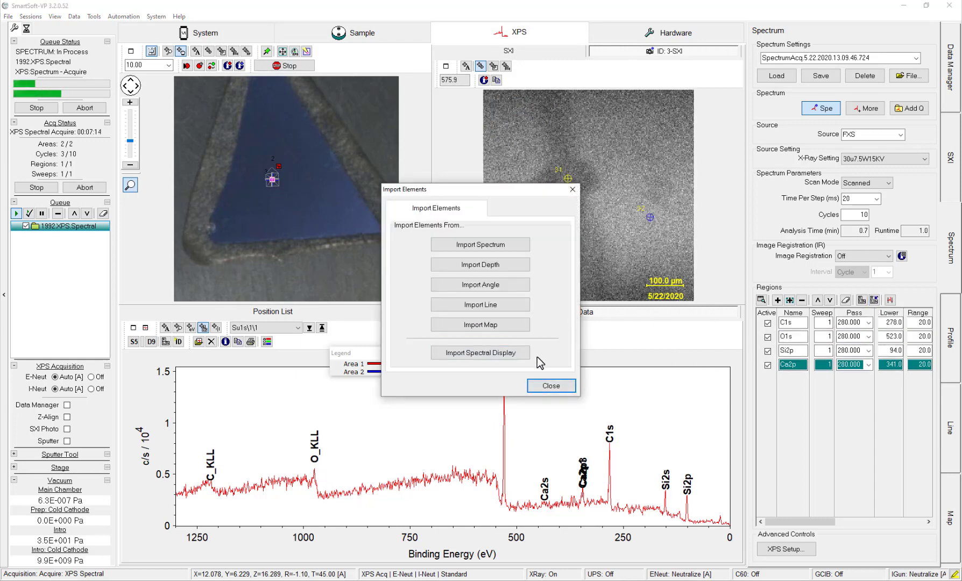
pyautogui.click(558, 385)
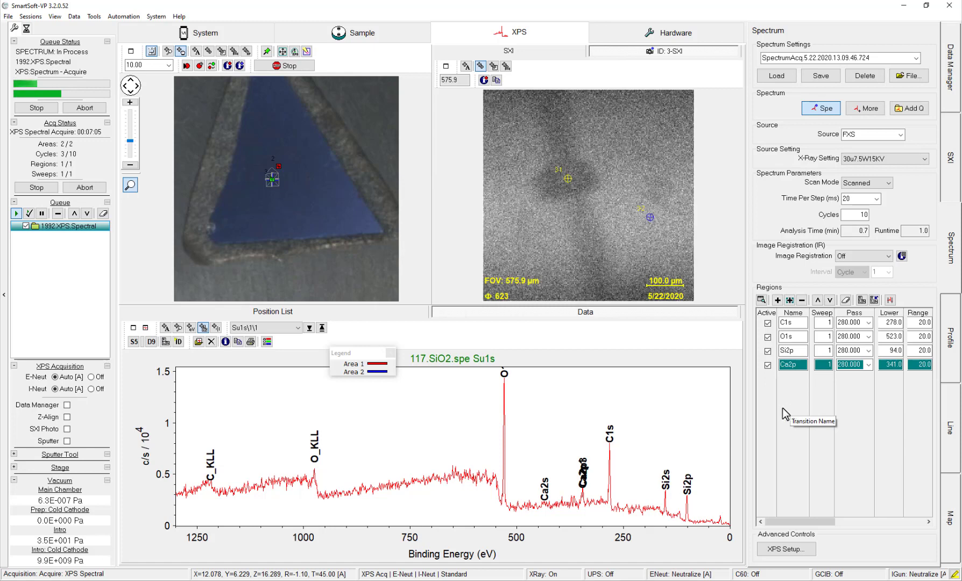
# Overlay the survey curves of both areas again and close the plot legend
pyautogui.click(321, 328)
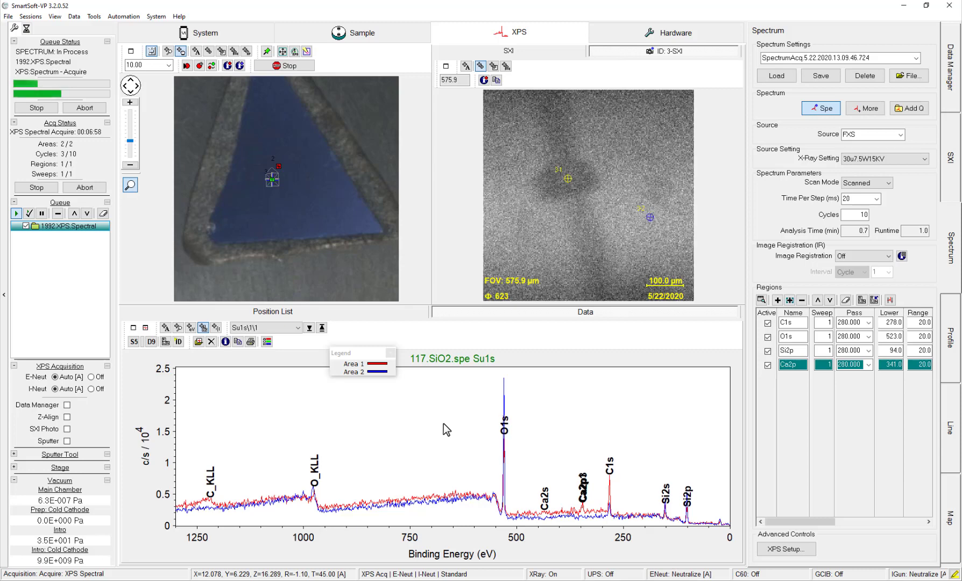
pyautogui.click(391, 352)
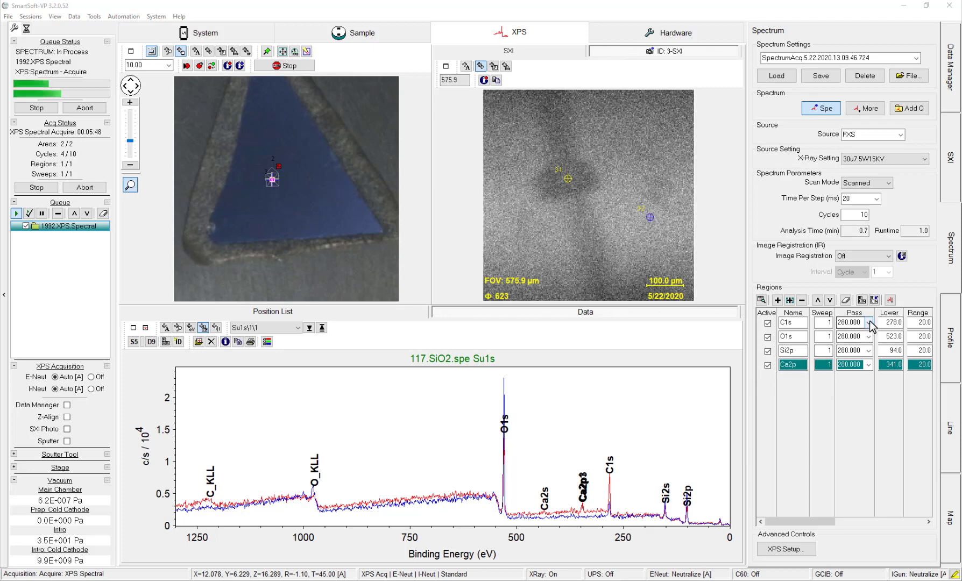
# Set the pass energy to 55 eV for C1s, O1s and Si2p and to 140 eV for Ca2p
pyautogui.click(869, 322)
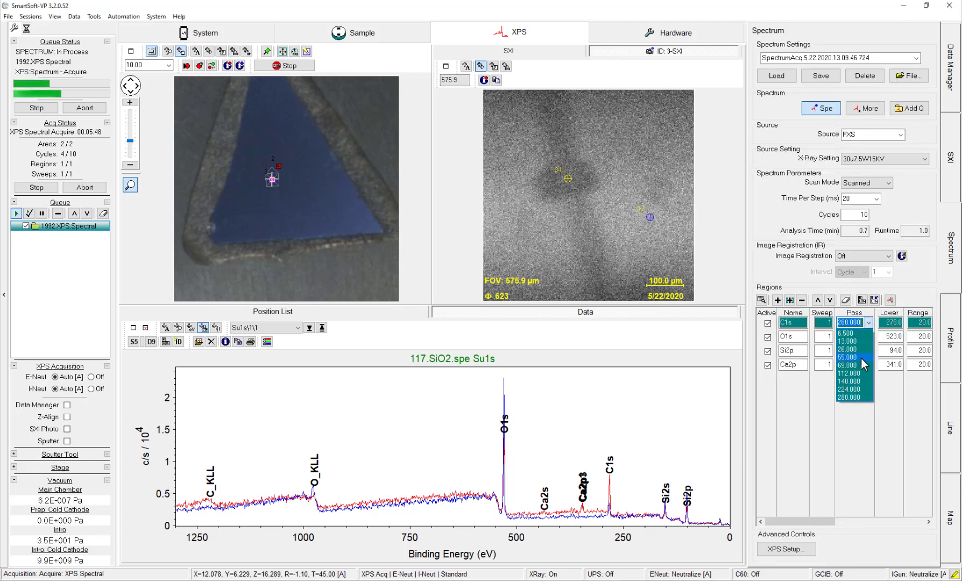
pyautogui.click(860, 357)
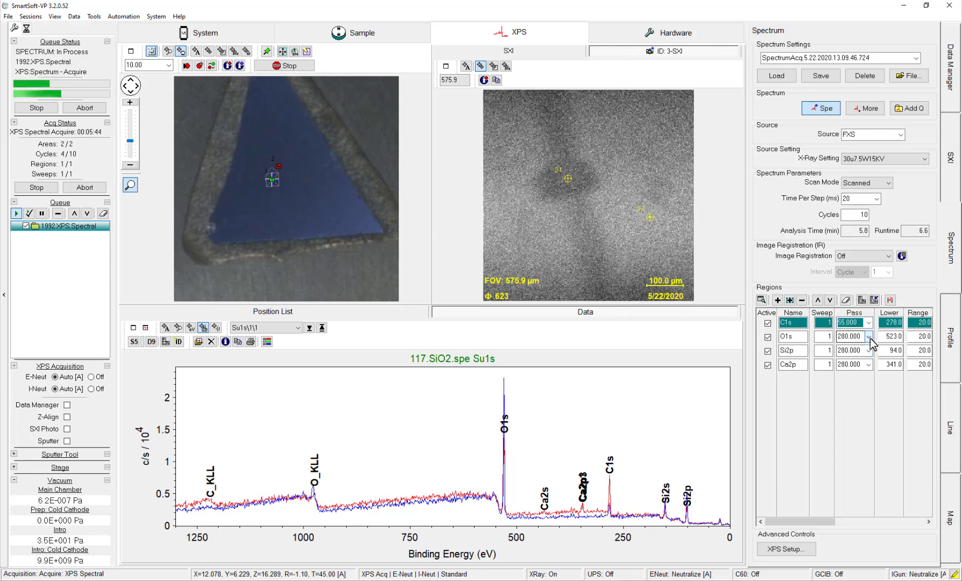
pyautogui.click(870, 338)
pyautogui.click(869, 336)
pyautogui.click(863, 371)
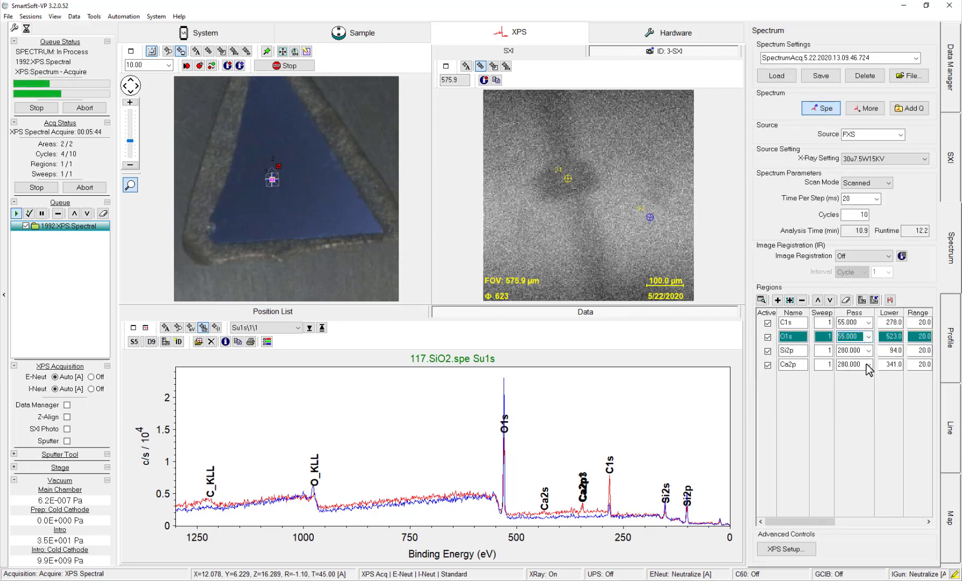
pyautogui.click(869, 350)
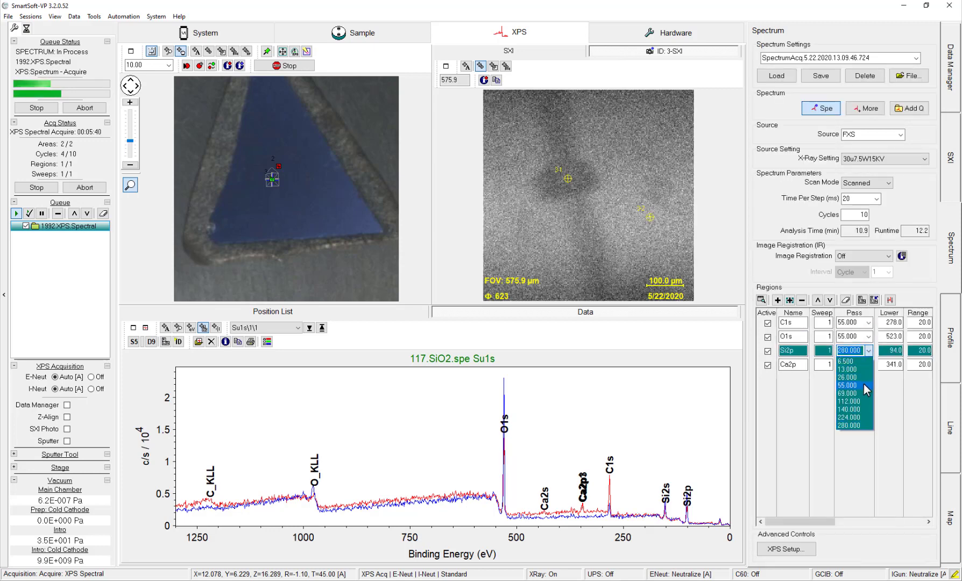
pyautogui.click(863, 384)
pyautogui.click(870, 365)
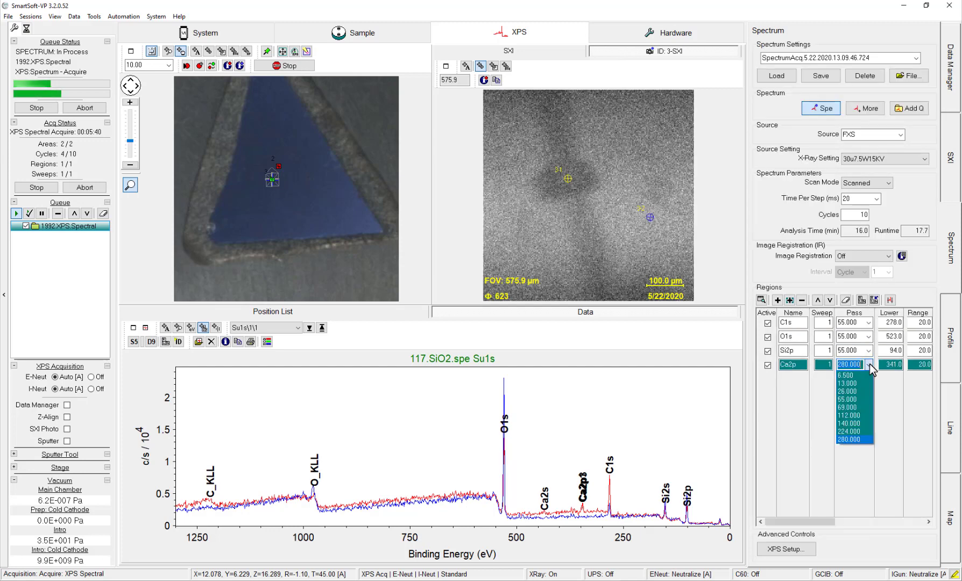
pyautogui.click(854, 423)
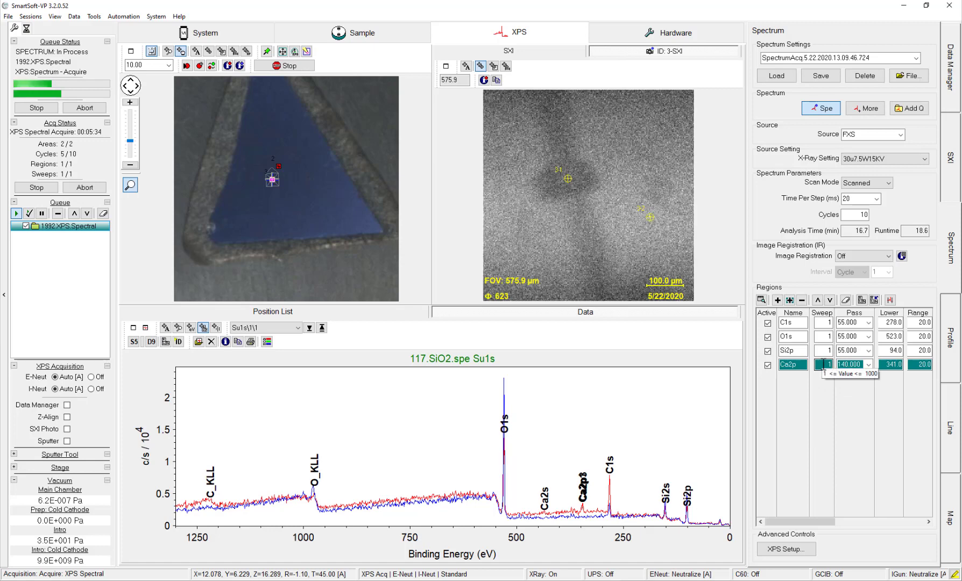
# Set the sweeps to 2 for C1s, O1s and Si2p and to 3 for Ca2p
pyautogui.click(824, 323)
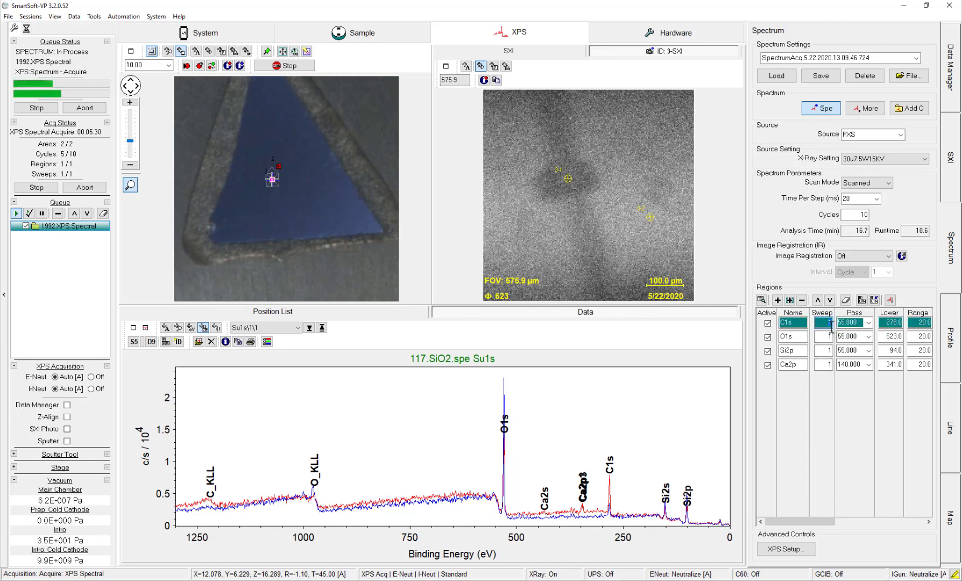
pyautogui.press('Return')
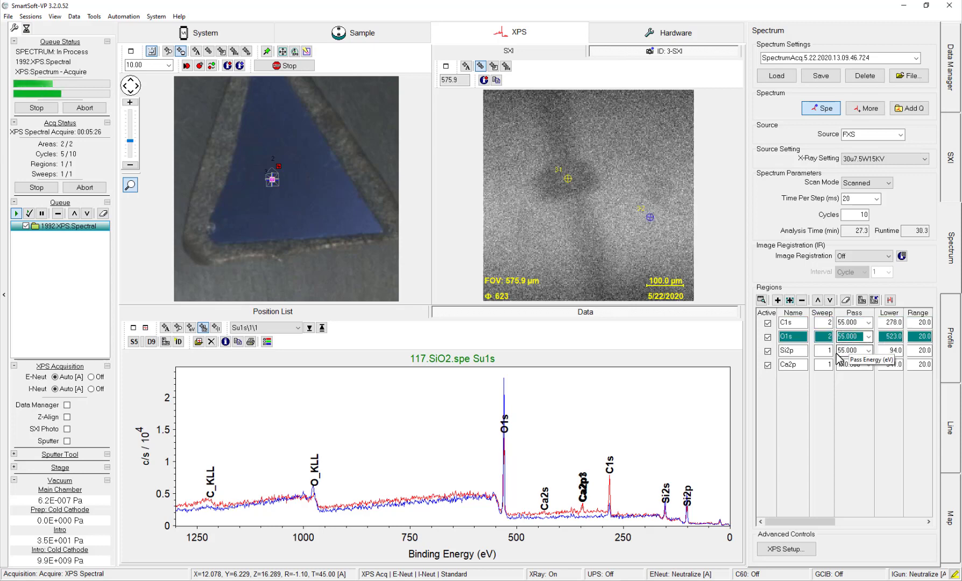
pyautogui.click(825, 352)
pyautogui.write('2')
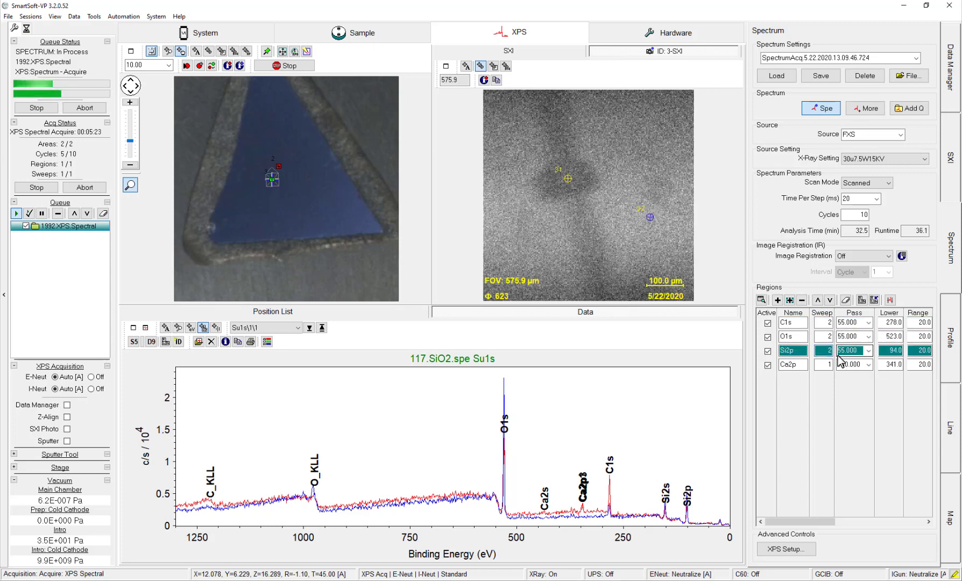
pyautogui.click(840, 365)
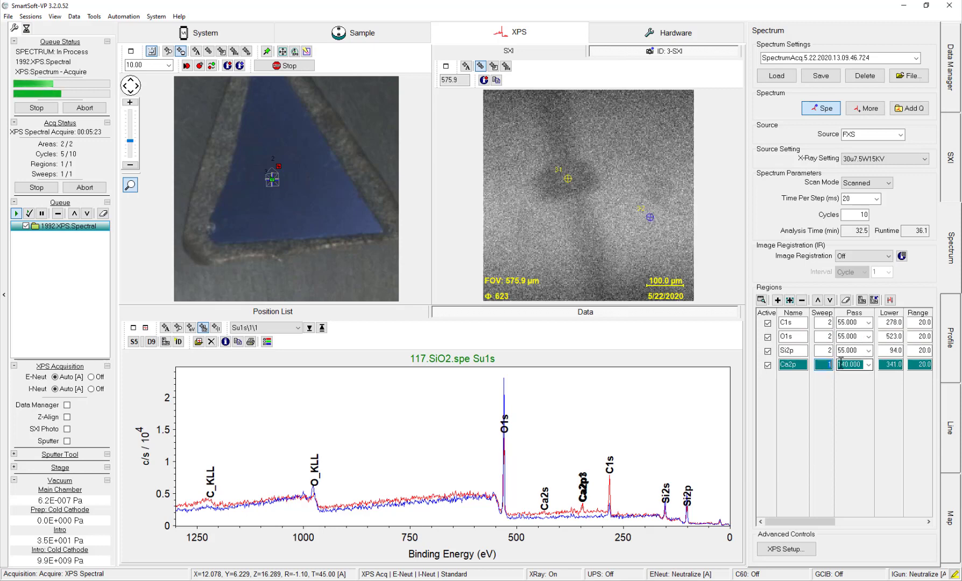
pyautogui.write('3')
# Move the Ca2p region up to first place in the region list
pyautogui.click(818, 301)
pyautogui.click(818, 301)
pyautogui.click(818, 301)
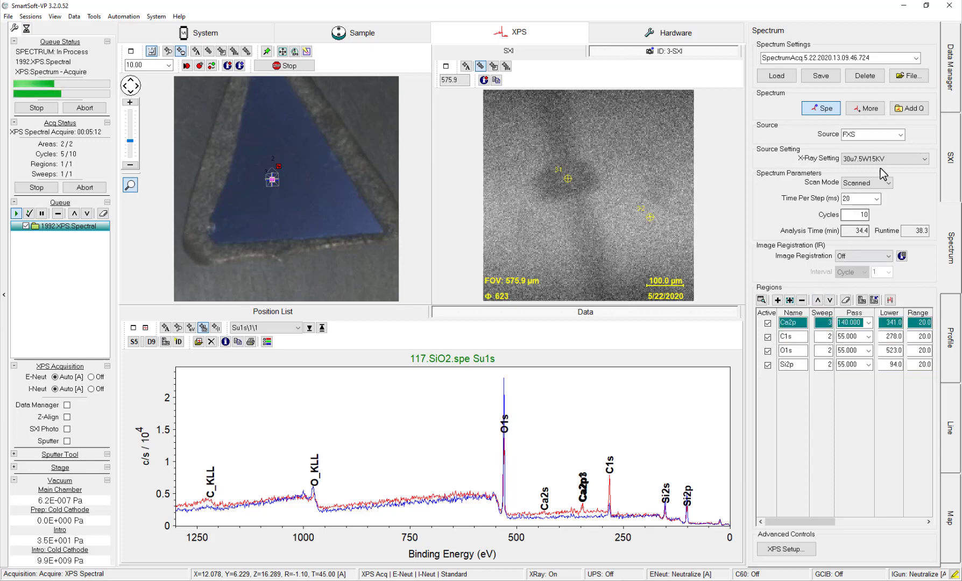
# Add the multi-region spectrum acquisition to the queue and stop the running survey acquisition
pyautogui.click(920, 113)
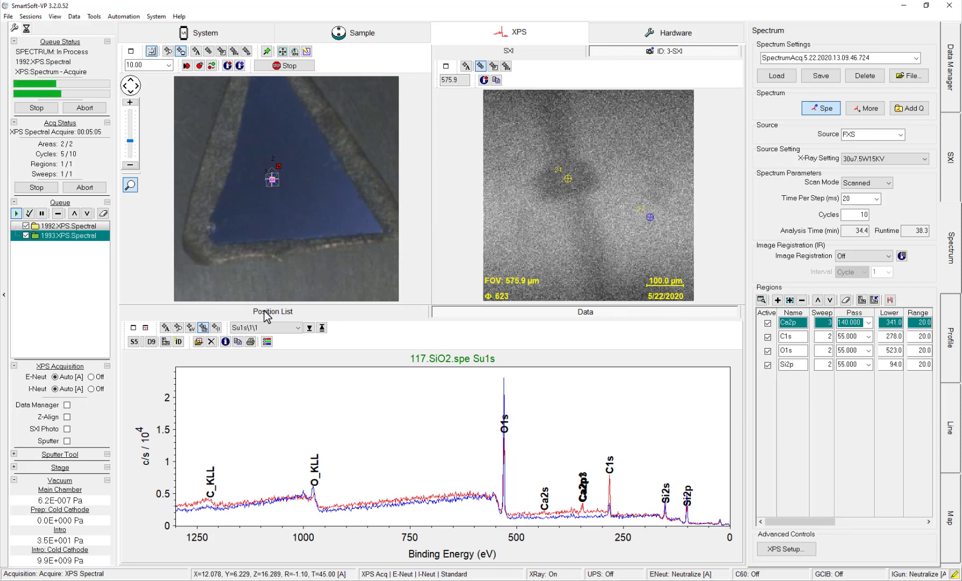
pyautogui.click(44, 186)
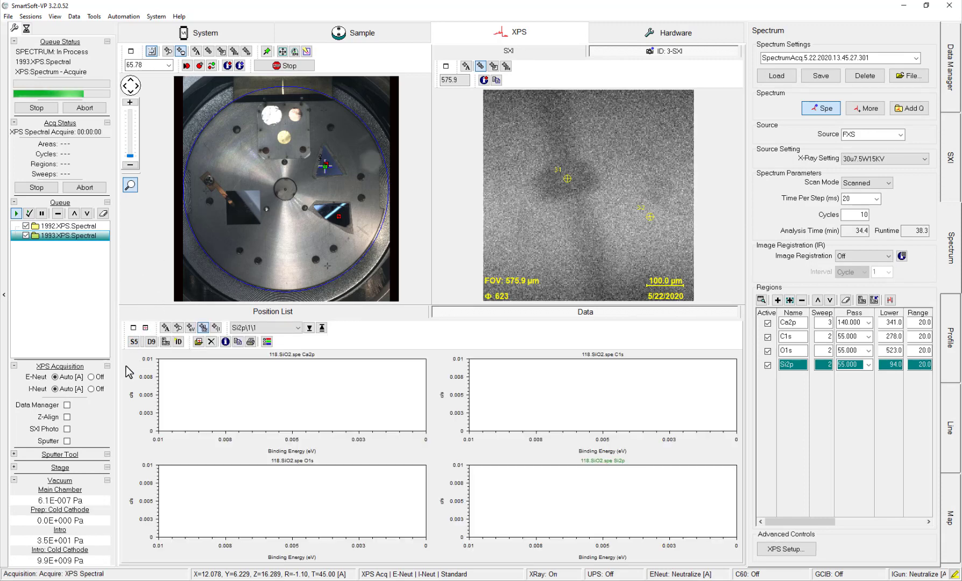
# Show the Ca2p spectrum as a single large plot and apply the 5-point Savitzky-Golay smooth
pyautogui.click(147, 328)
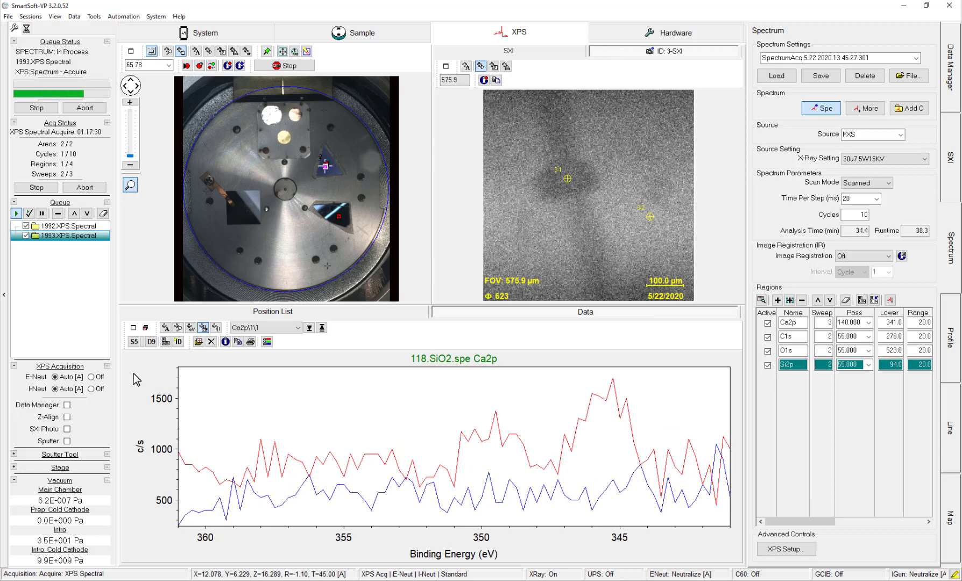
pyautogui.click(133, 342)
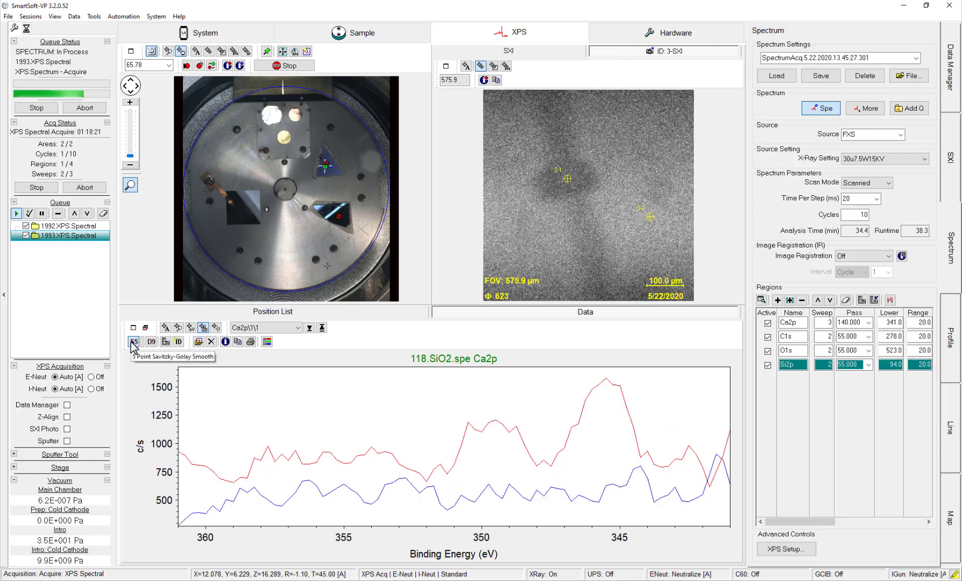
pyautogui.click(133, 342)
pyautogui.click(133, 342)
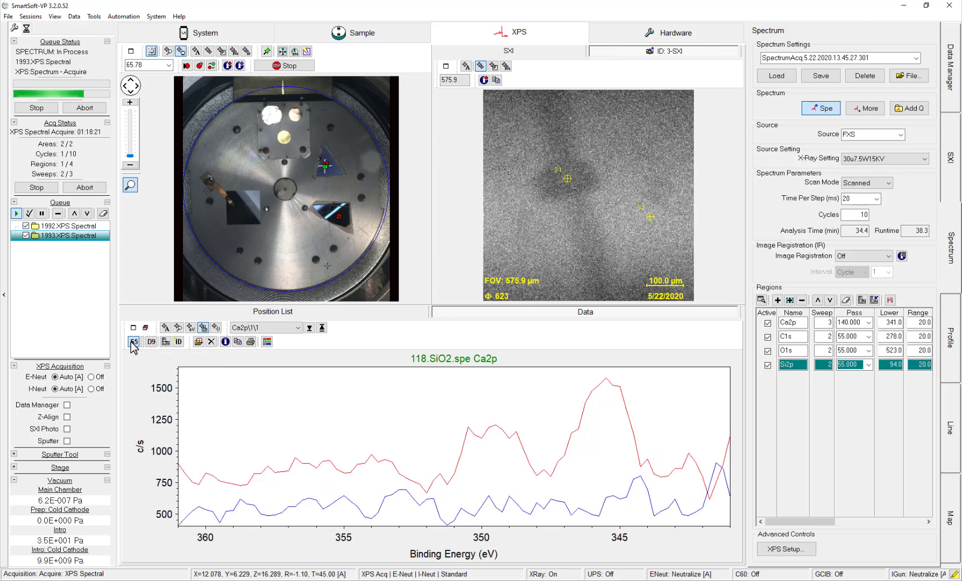
pyautogui.click(134, 343)
pyautogui.click(133, 343)
pyautogui.click(133, 342)
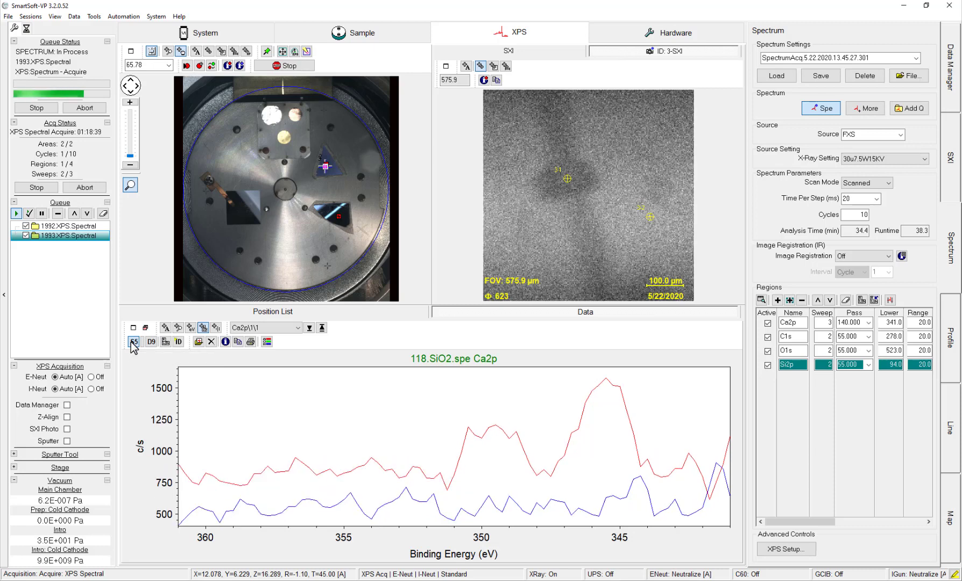
pyautogui.click(134, 342)
pyautogui.click(133, 342)
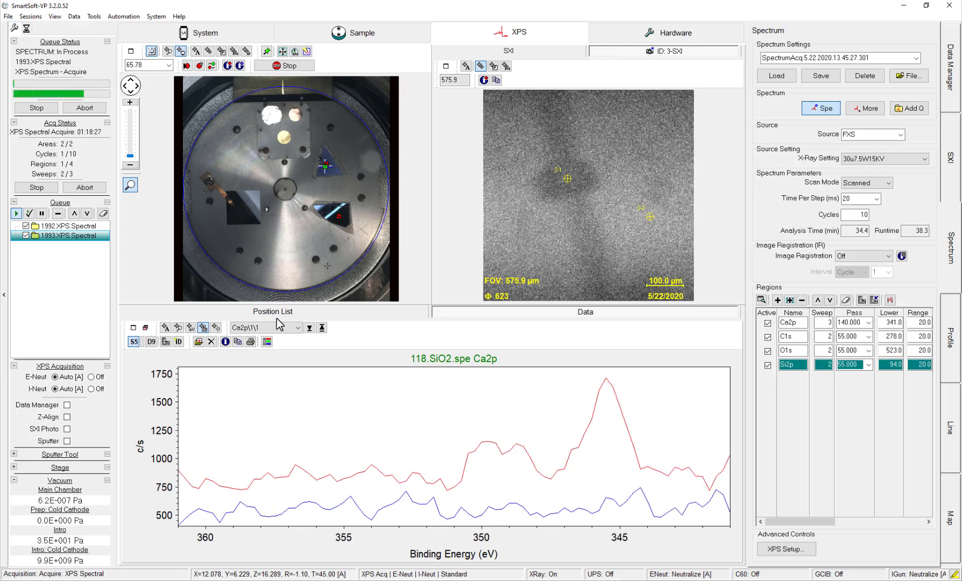
# View the Ca2p curves of Area 1 and Area 2 individually and overlay both areas again
pyautogui.click(309, 328)
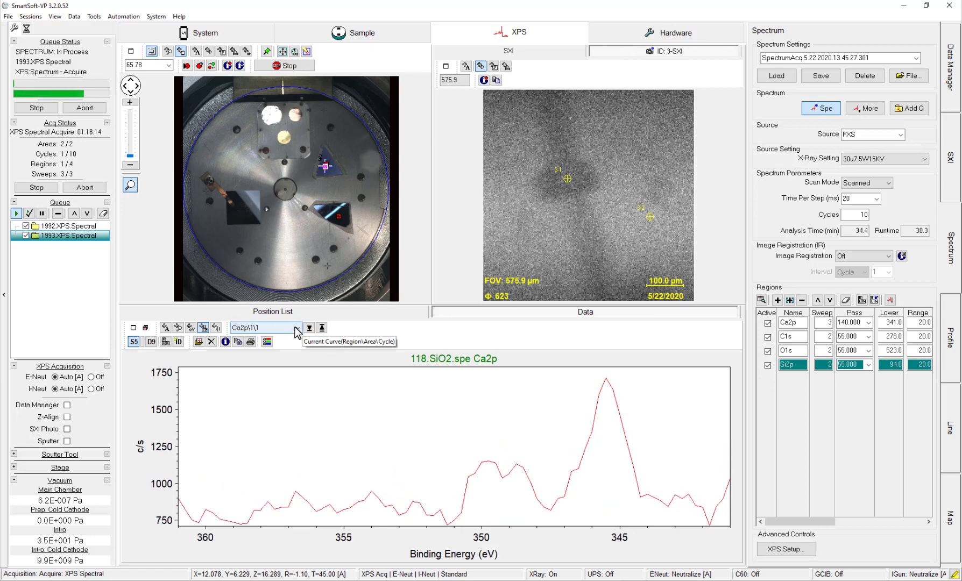
pyautogui.click(296, 329)
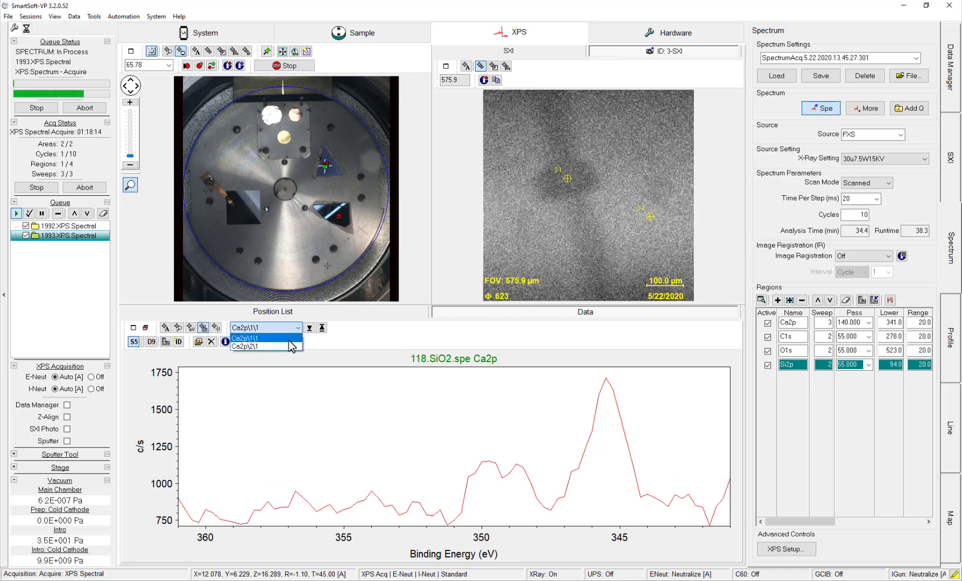
pyautogui.click(287, 347)
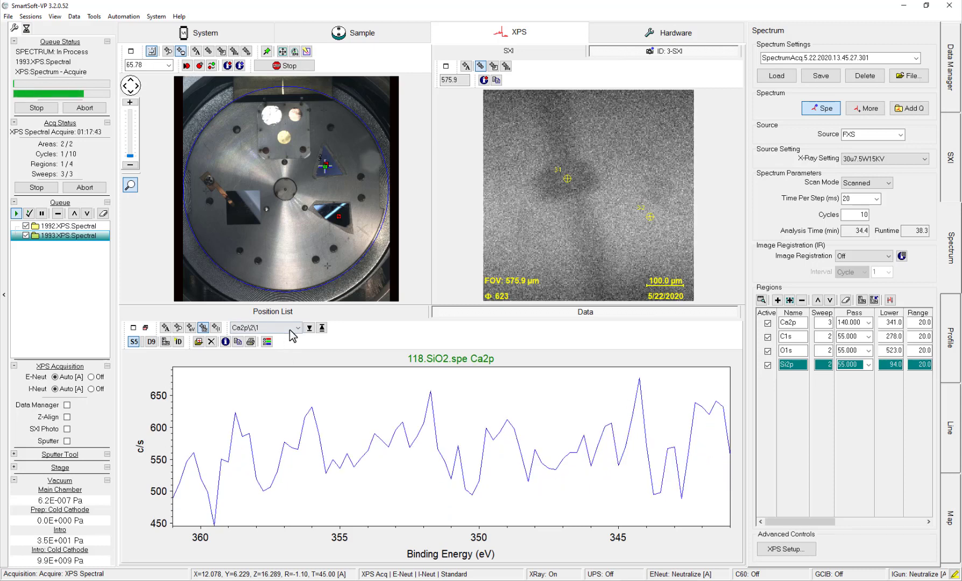
pyautogui.click(290, 331)
pyautogui.click(288, 339)
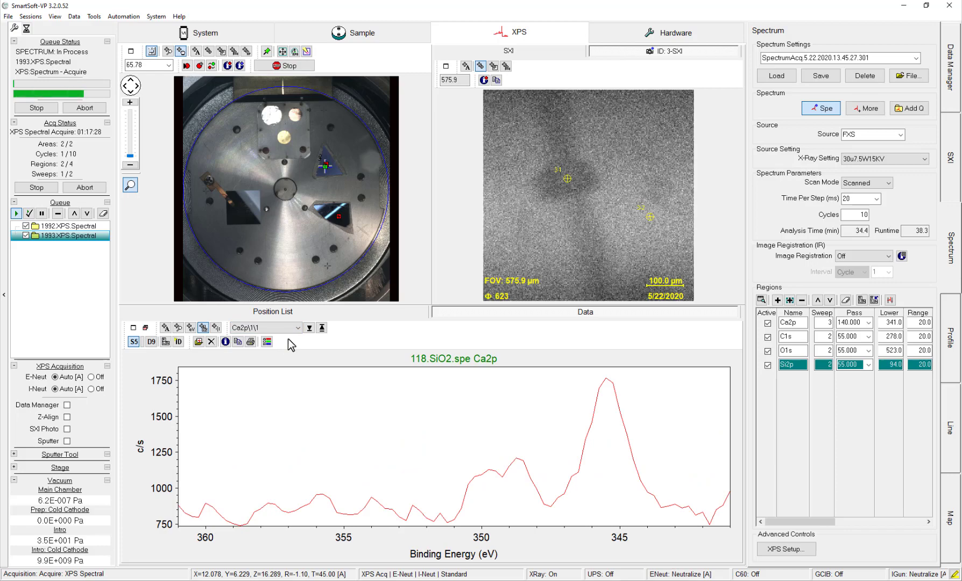
pyautogui.click(323, 329)
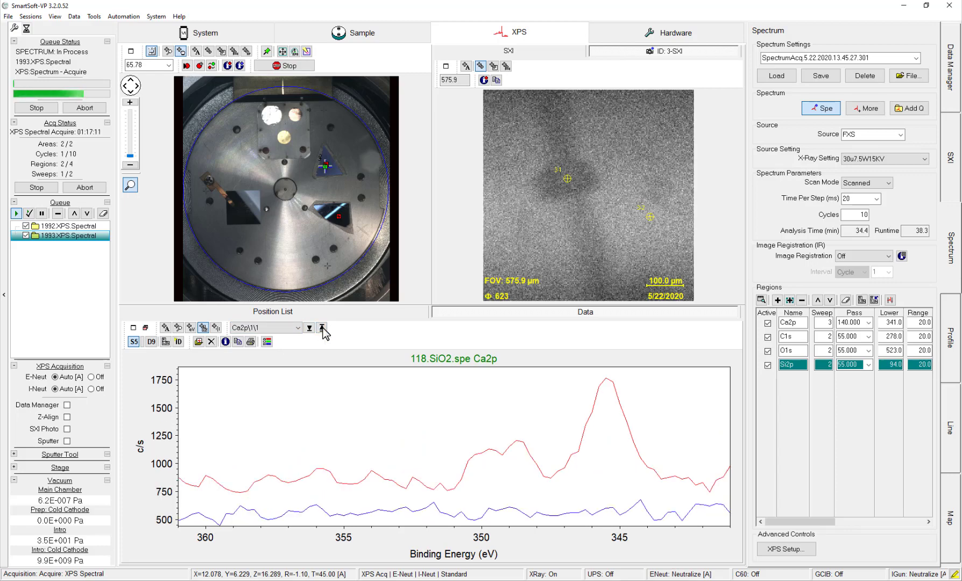